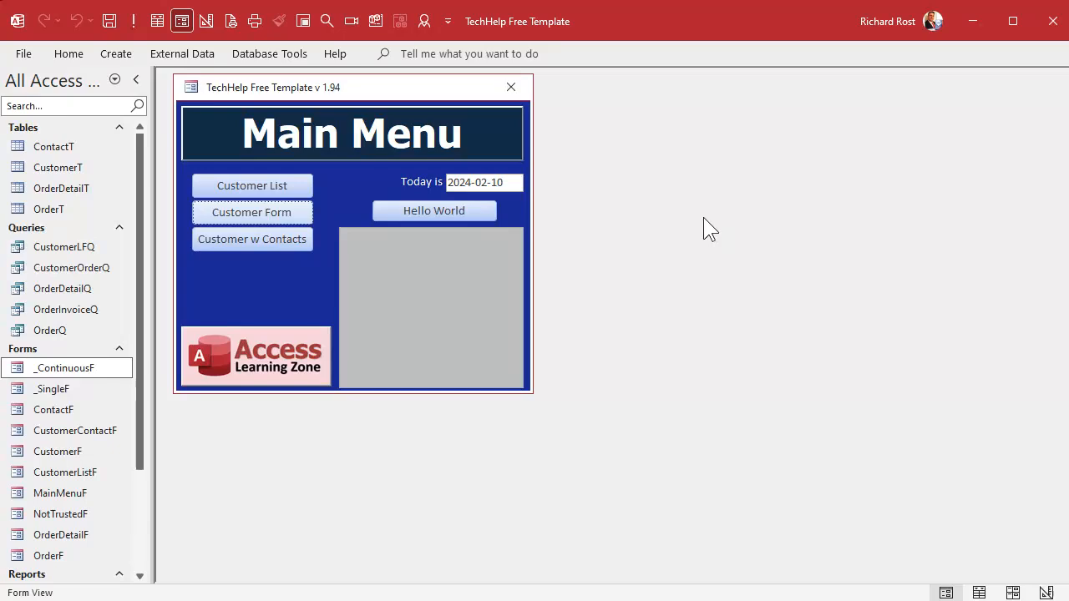
Create a new query in design view based on the CustomerT and ContactT tables
click(116, 55)
click(278, 109)
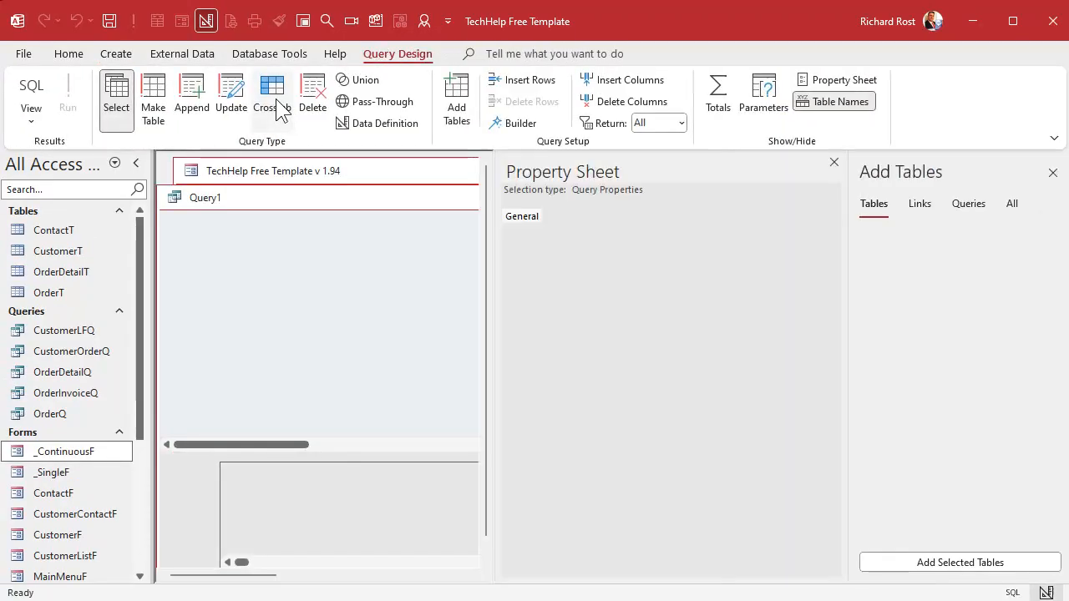
click(834, 162)
double_click(902, 282)
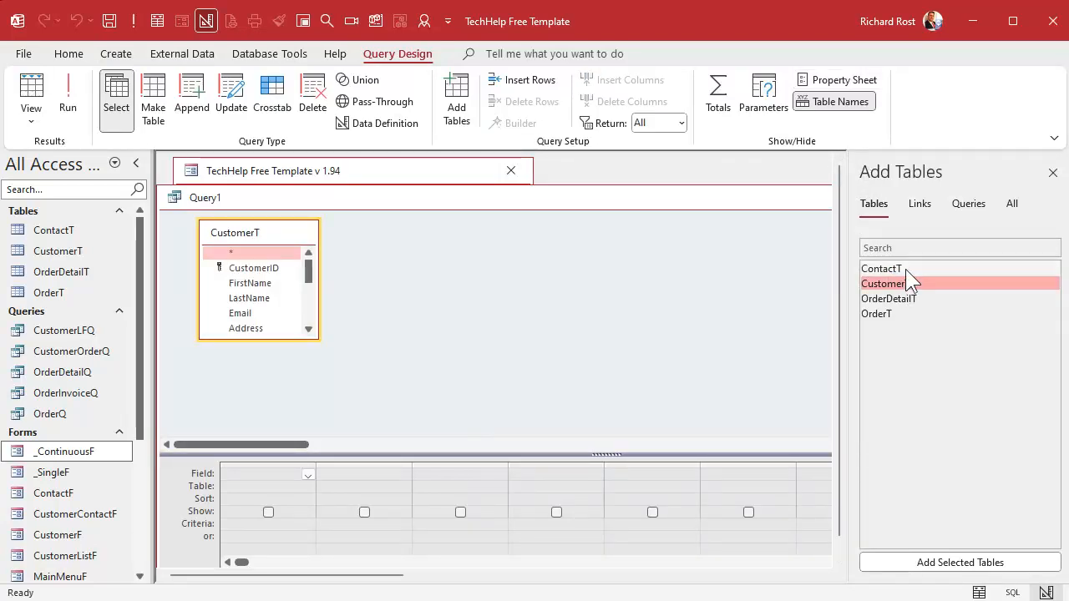
double_click(905, 269)
click(1052, 172)
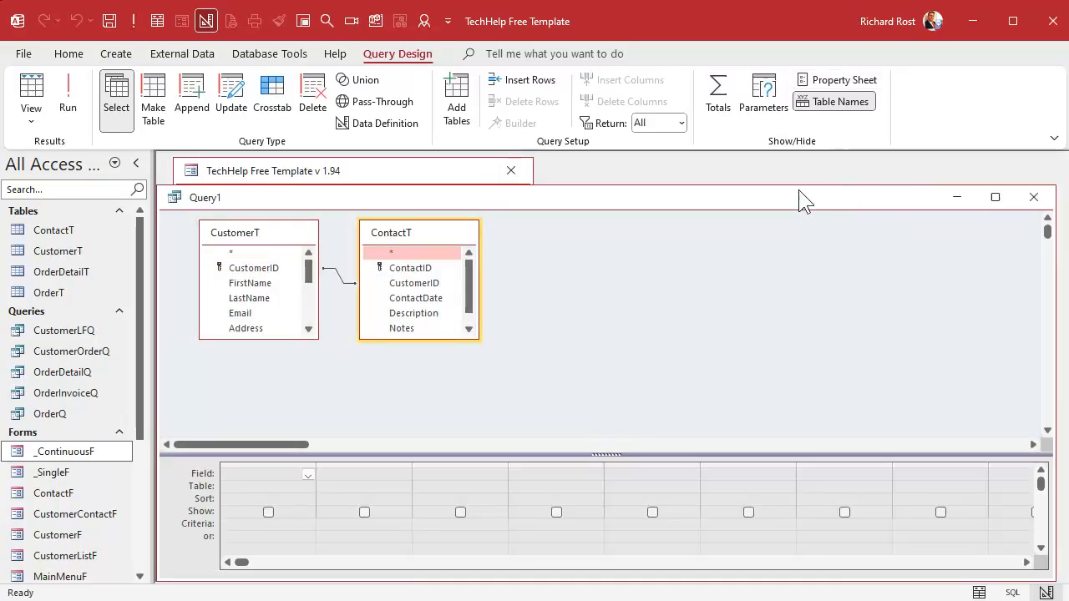
Move ContactT farther from CustomerT and set their join to include all CustomerT records and only matching ContactT records
drag(800, 201, 813, 170)
drag(397, 208, 455, 221)
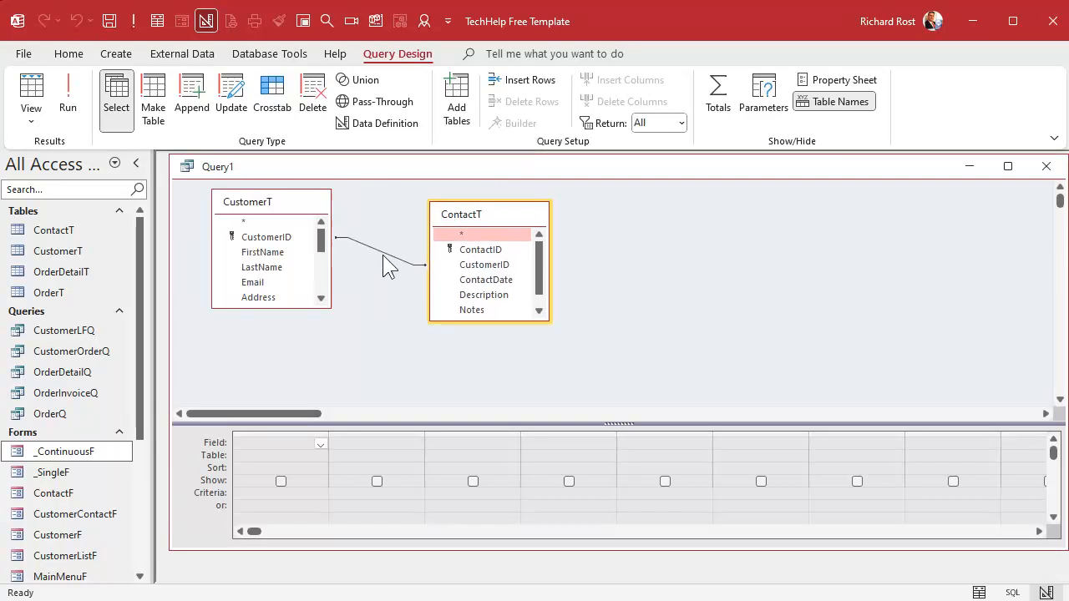
double_click(387, 263)
click(385, 259)
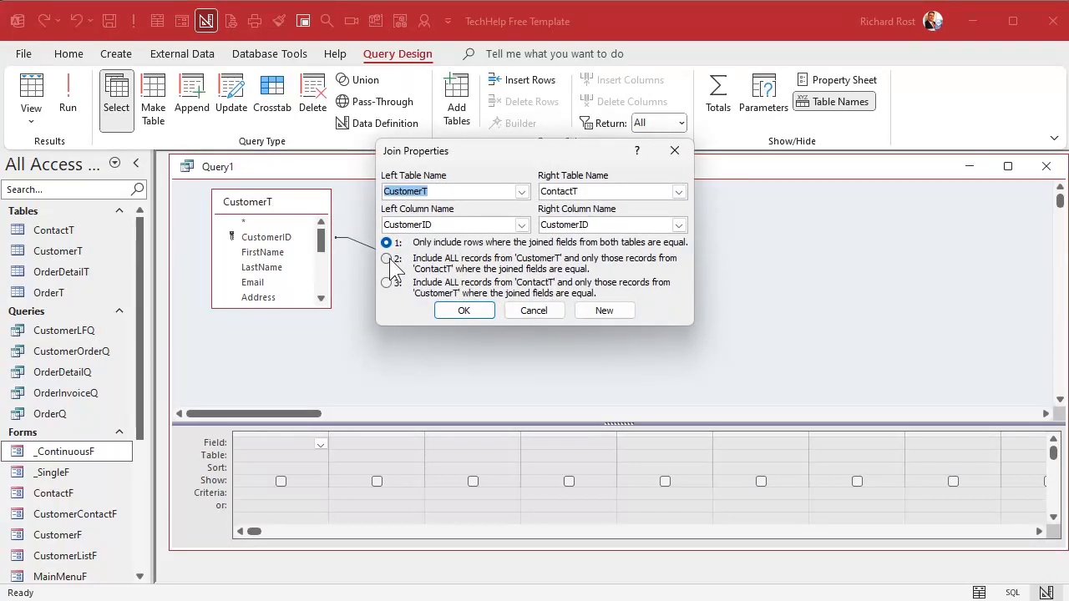
click(461, 310)
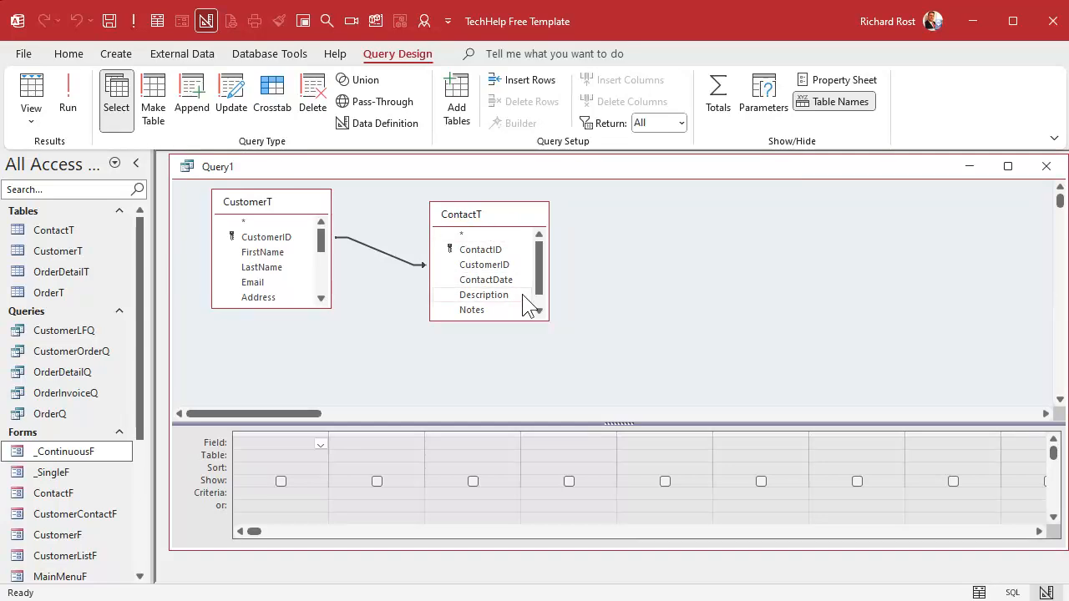
Add CustomerID, FirstName and LastName from CustomerT plus ContactDate, Description and Notes from ContactT, and save the query as CustomerContactQ
double_click(269, 239)
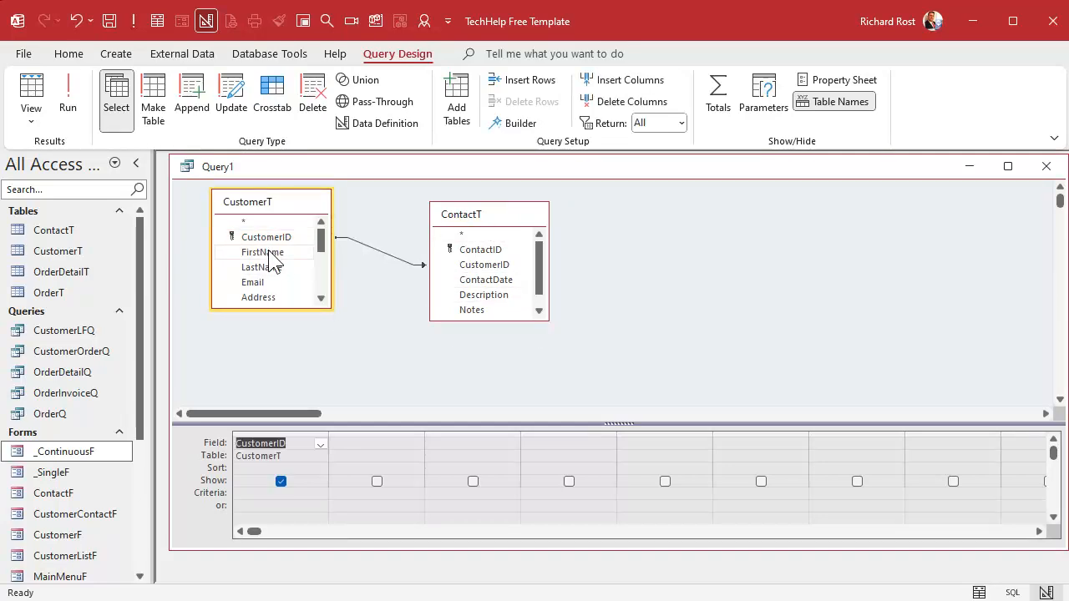
double_click(269, 252)
double_click(270, 267)
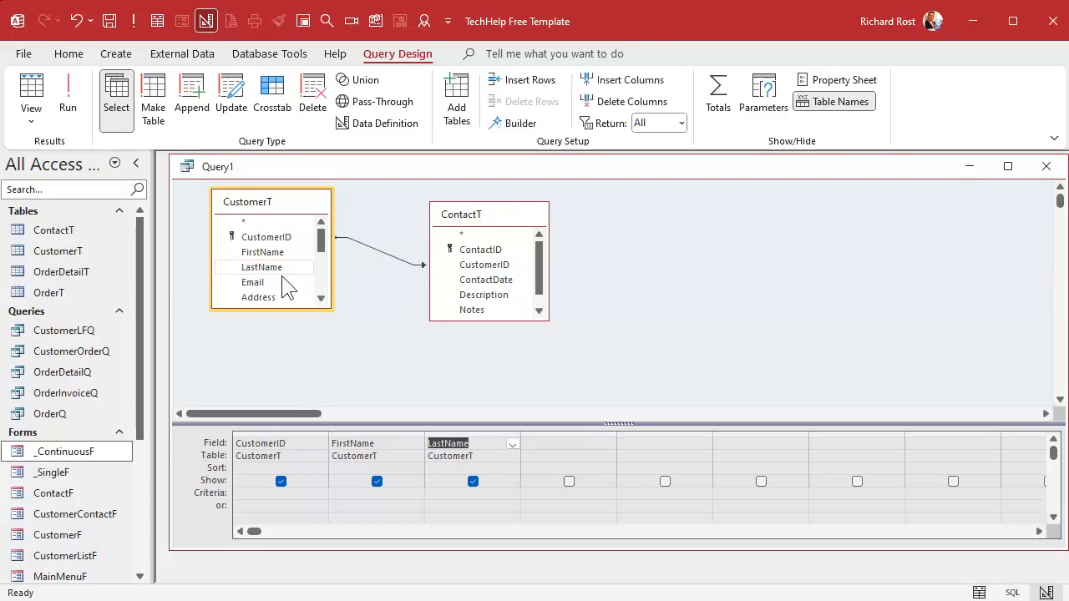
drag(546, 314, 572, 382)
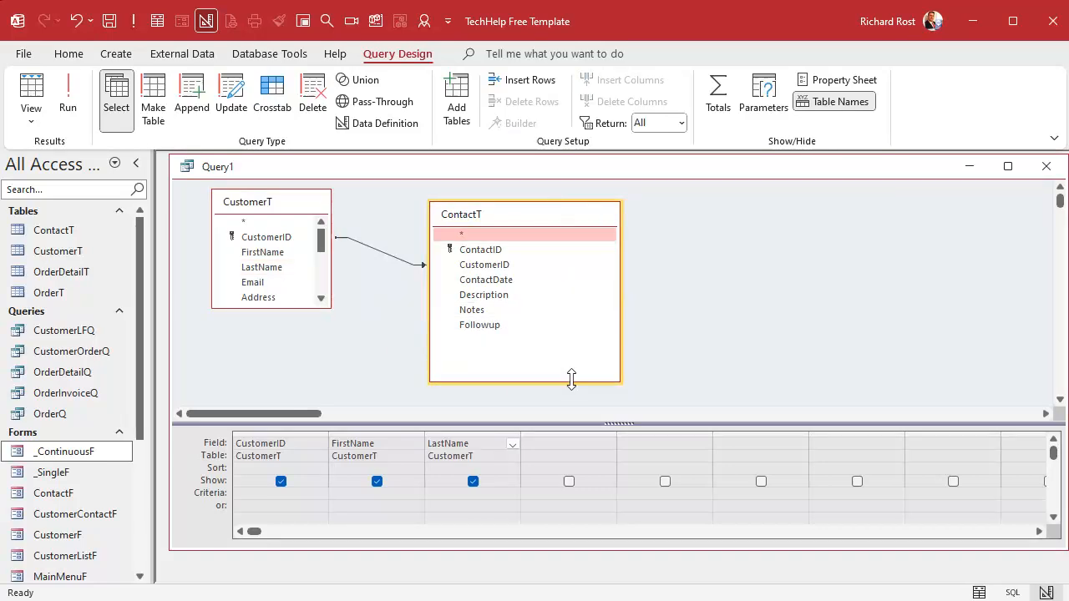
double_click(492, 280)
double_click(492, 295)
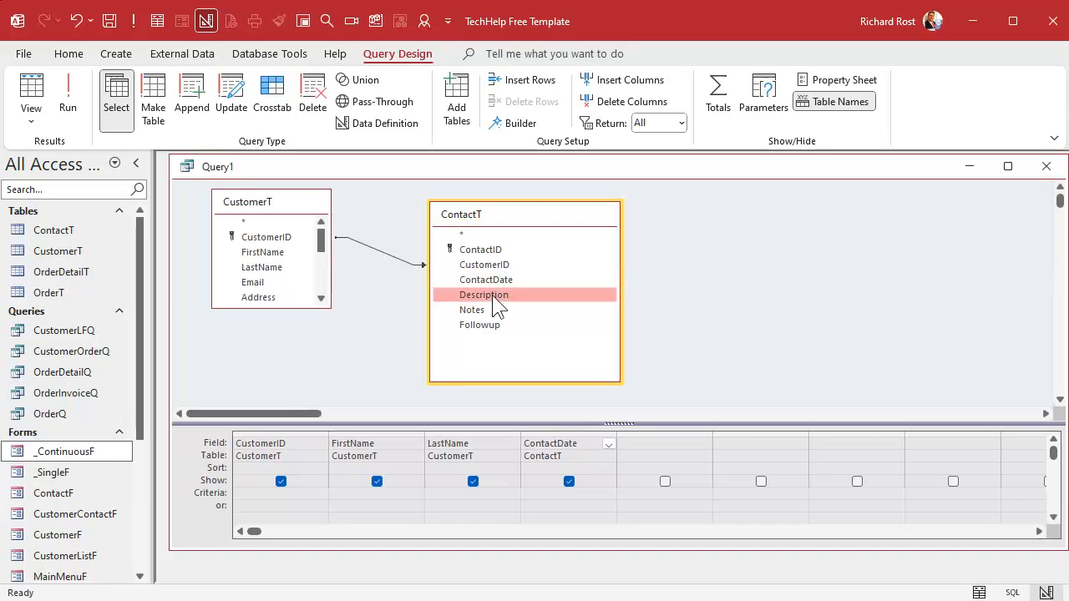
click(490, 310)
double_click(490, 310)
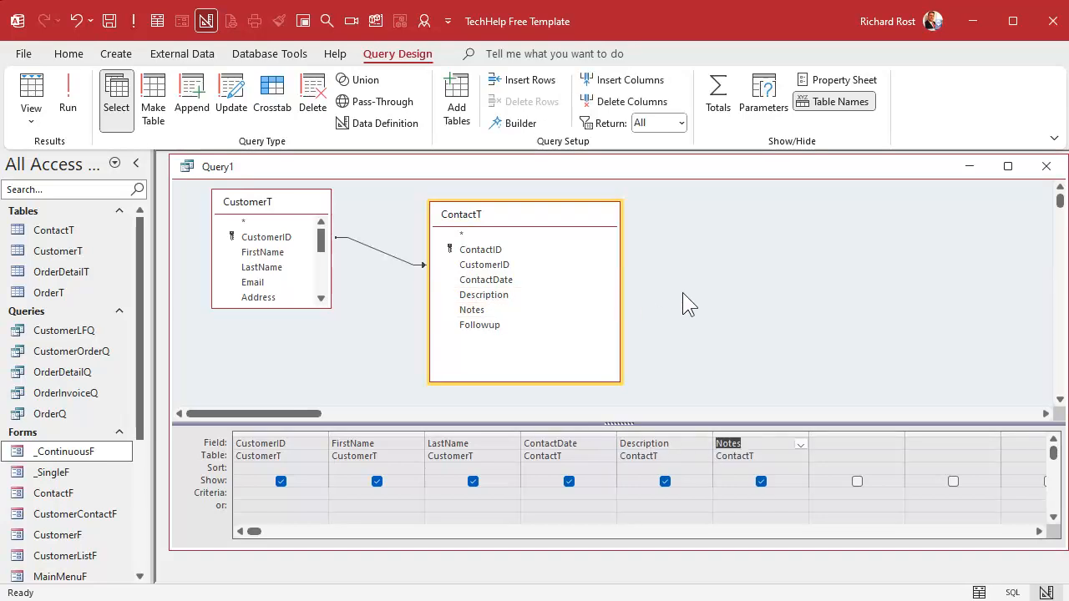
key(ctrl+s)
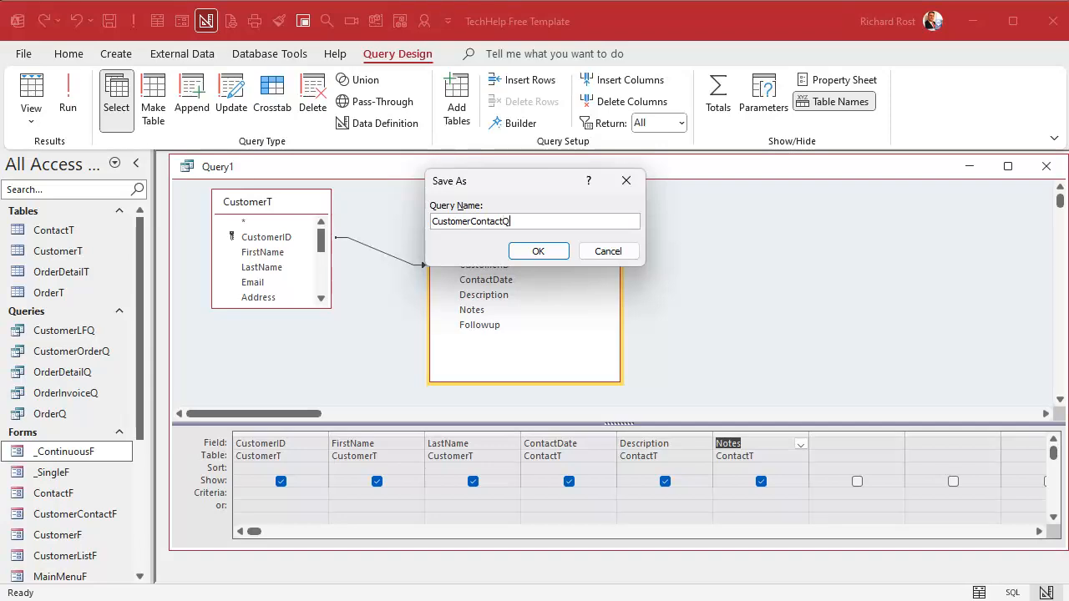
key(Return)
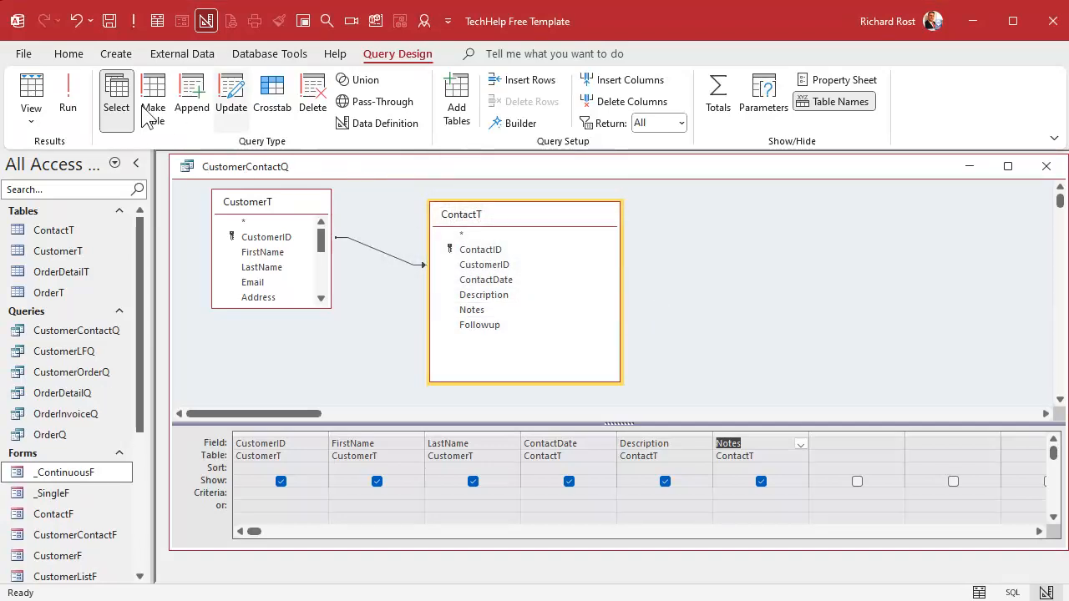
Run CustomerContactQ, look through the contact records listed for each customer, and close the query
click(67, 90)
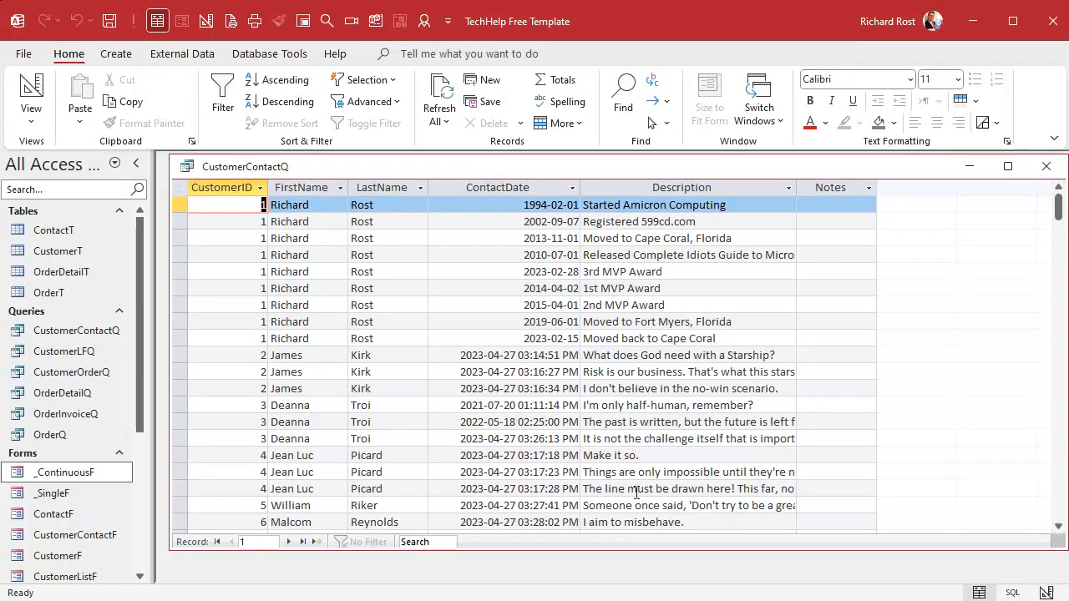
drag(180, 205, 185, 338)
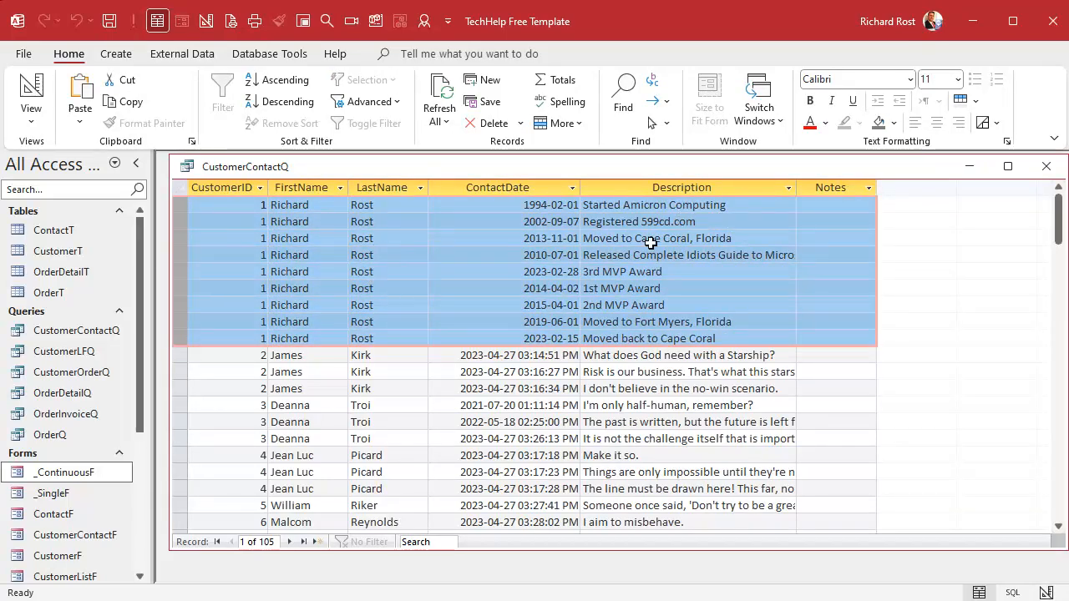
scroll(584, 327, down, 13)
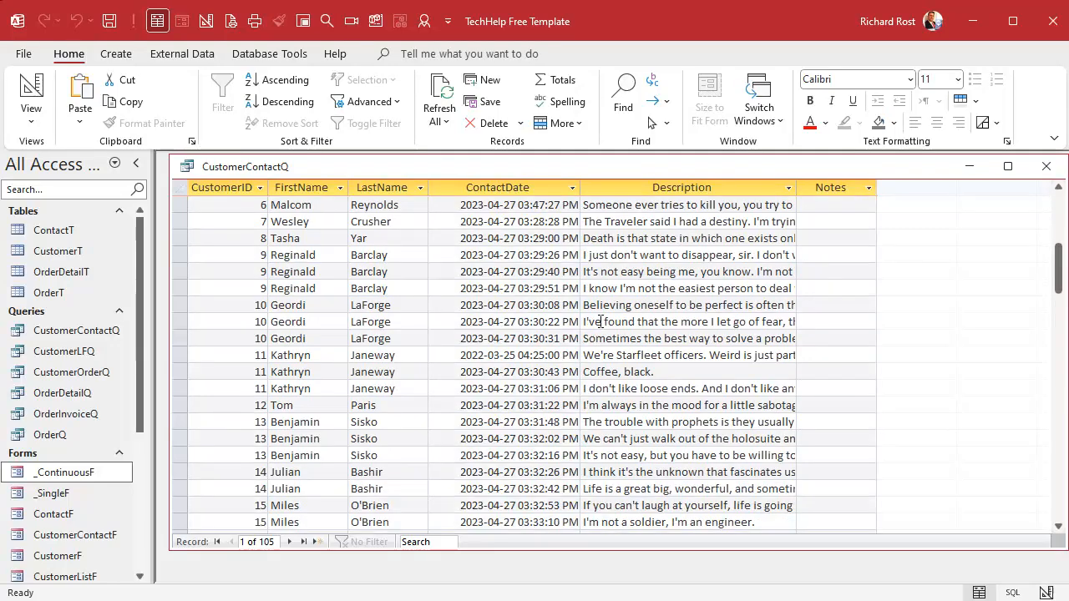
scroll(601, 322, down, 7)
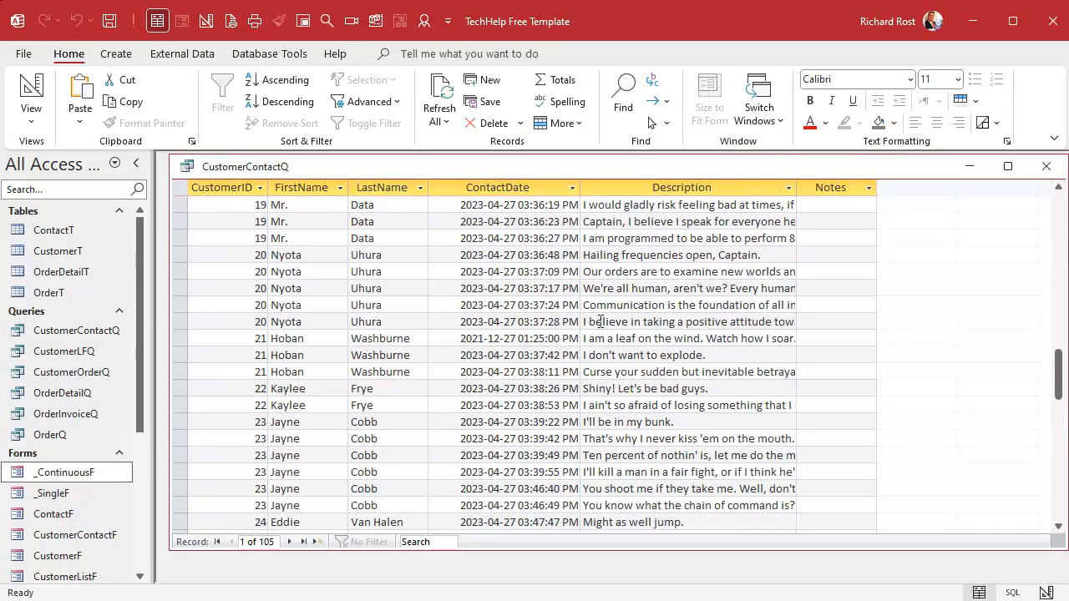
click(1046, 167)
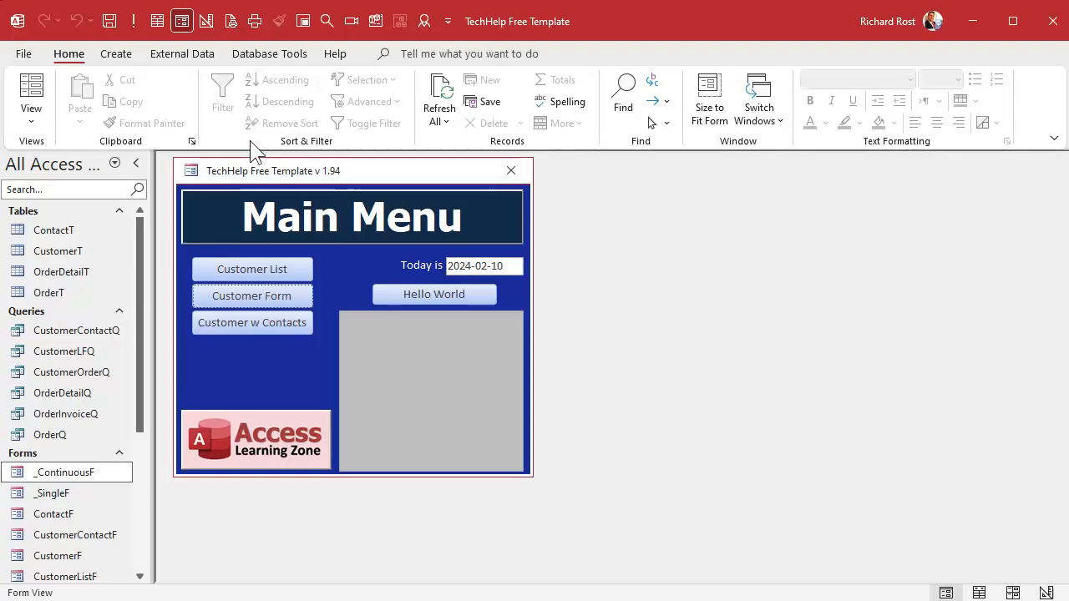
Create a blank report in design view and hide its grouping and sorting pane
click(115, 52)
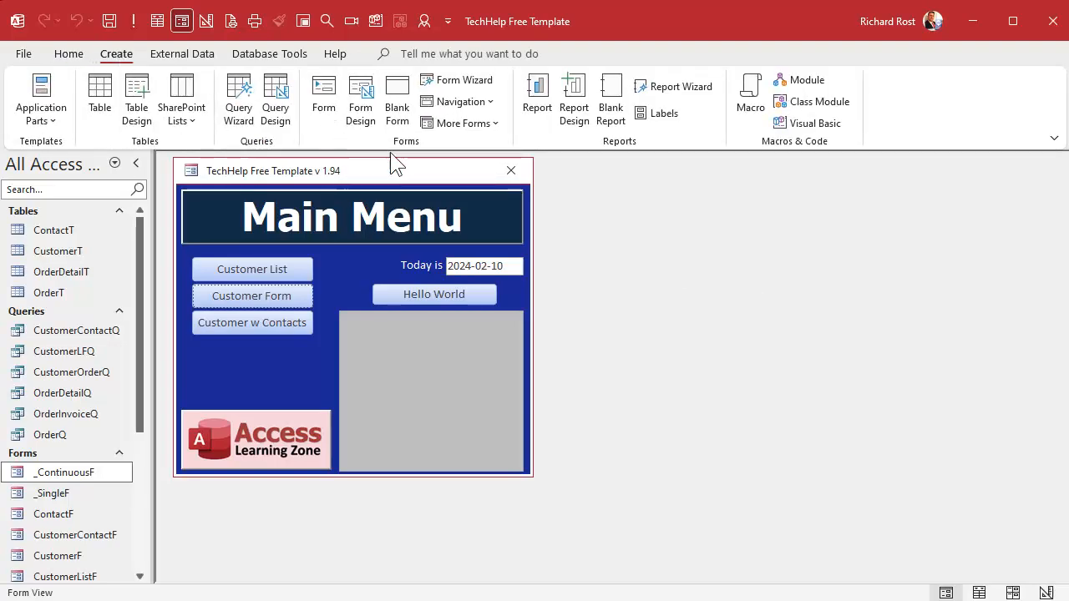
click(574, 107)
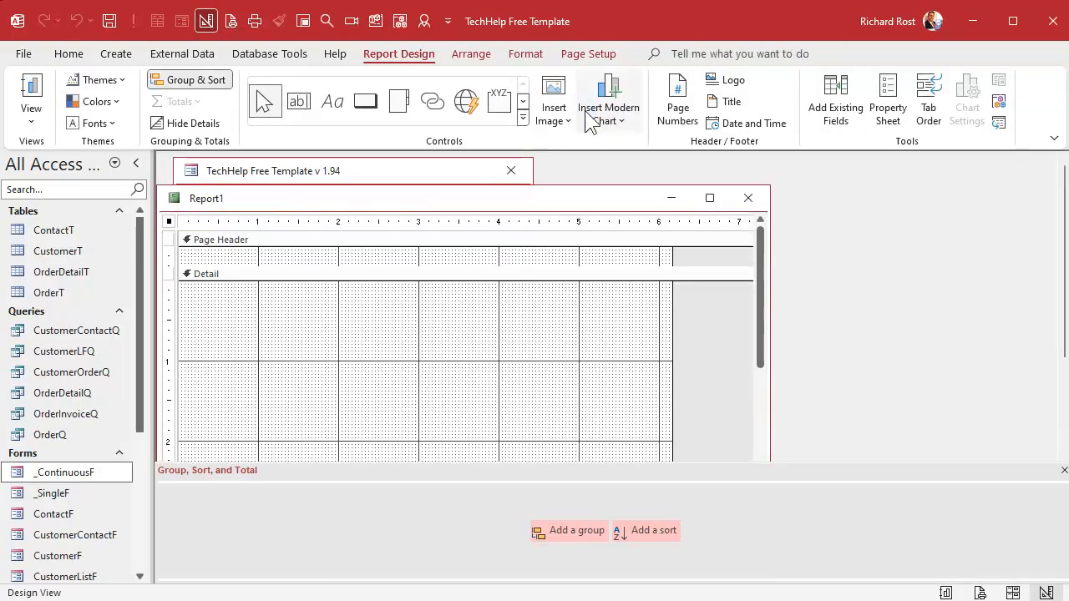
drag(542, 201, 545, 180)
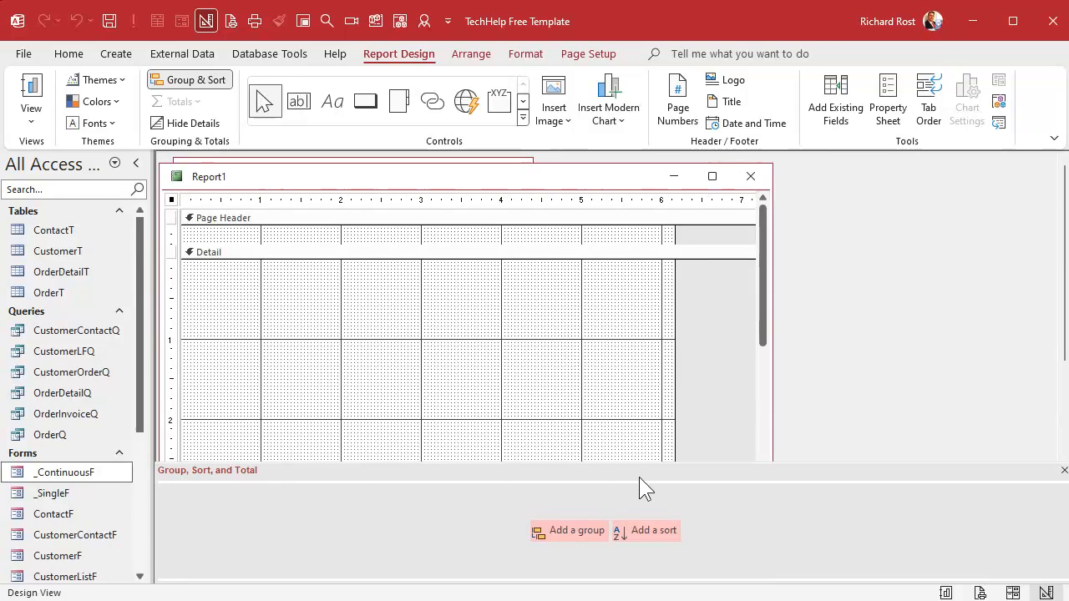
click(1063, 473)
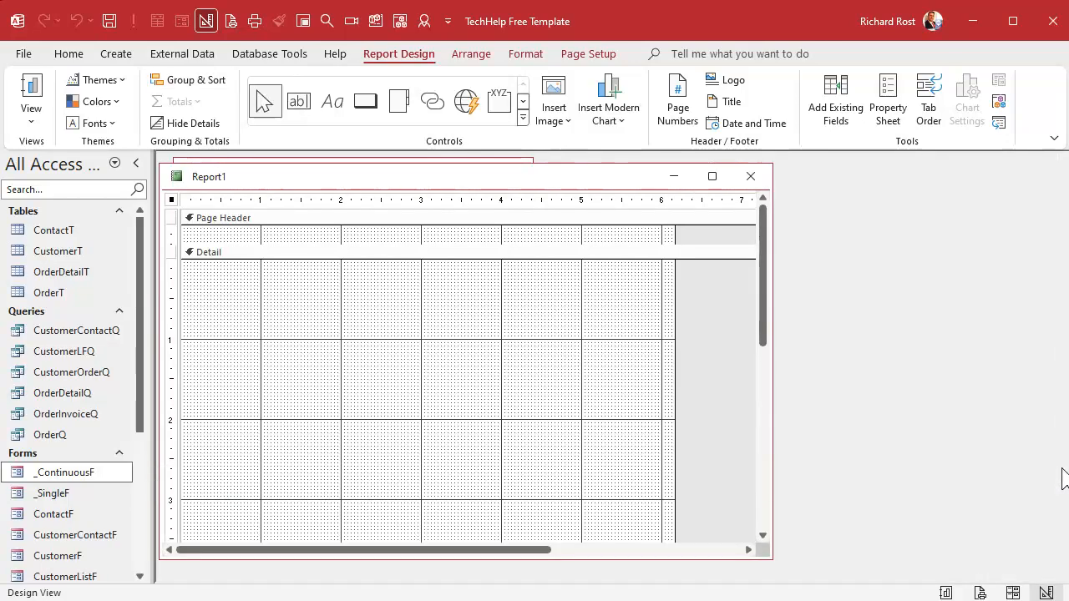
Set the report's Record Source to CustomerContactQ
double_click(173, 201)
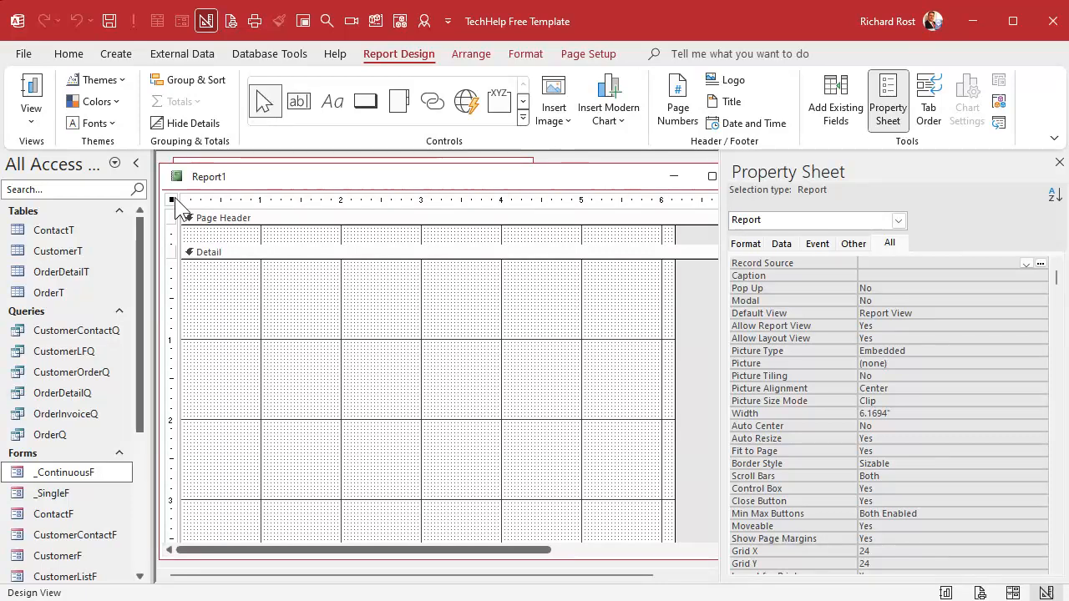
click(1026, 264)
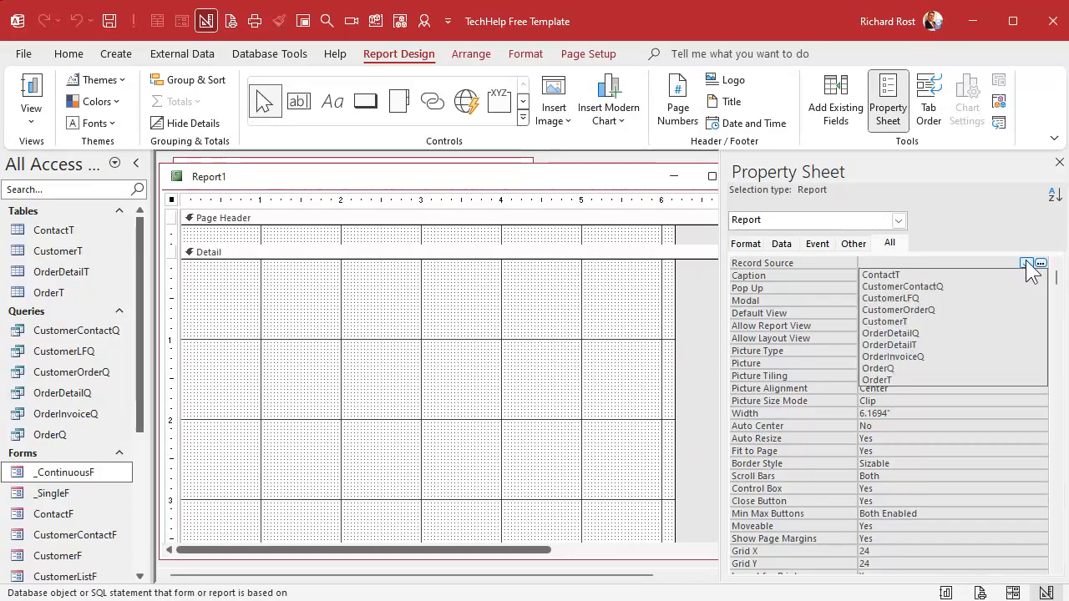
click(985, 286)
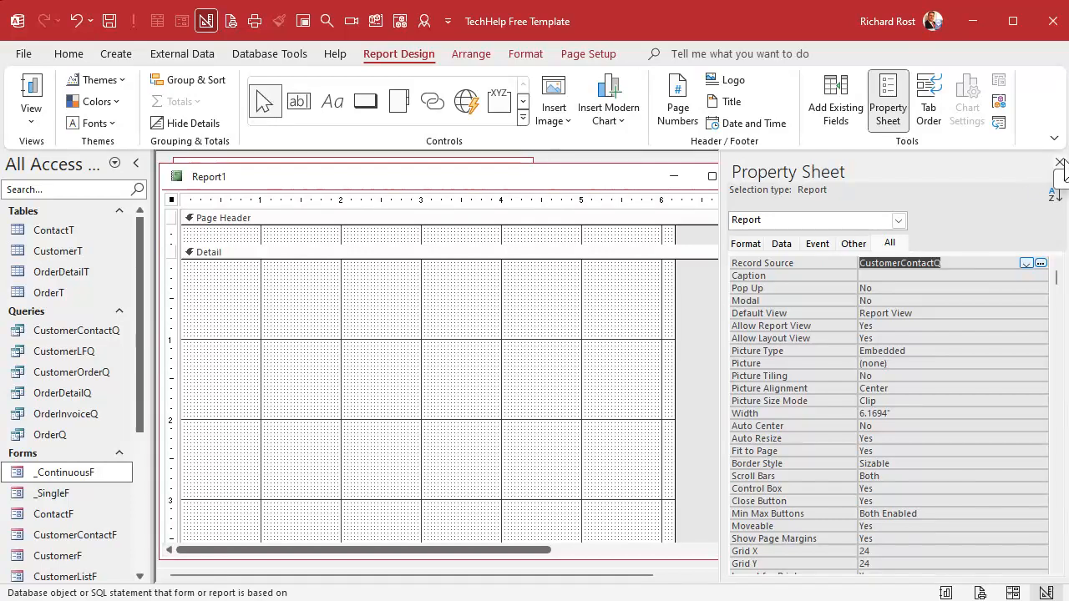
click(1059, 162)
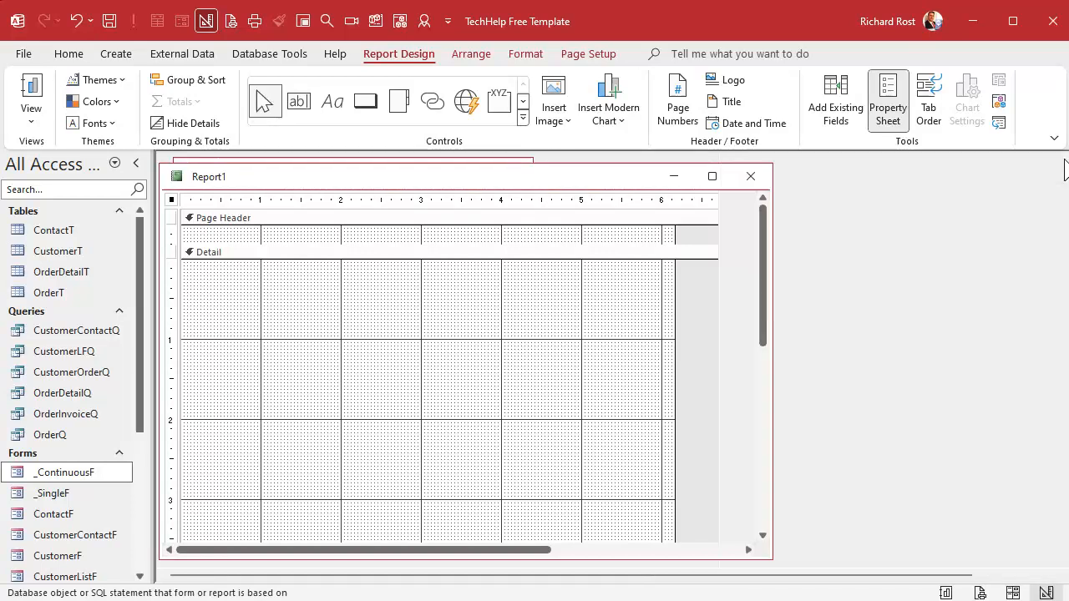
Add all fields from CustomerID through Notes to the report's Detail section, then close the field list
click(835, 113)
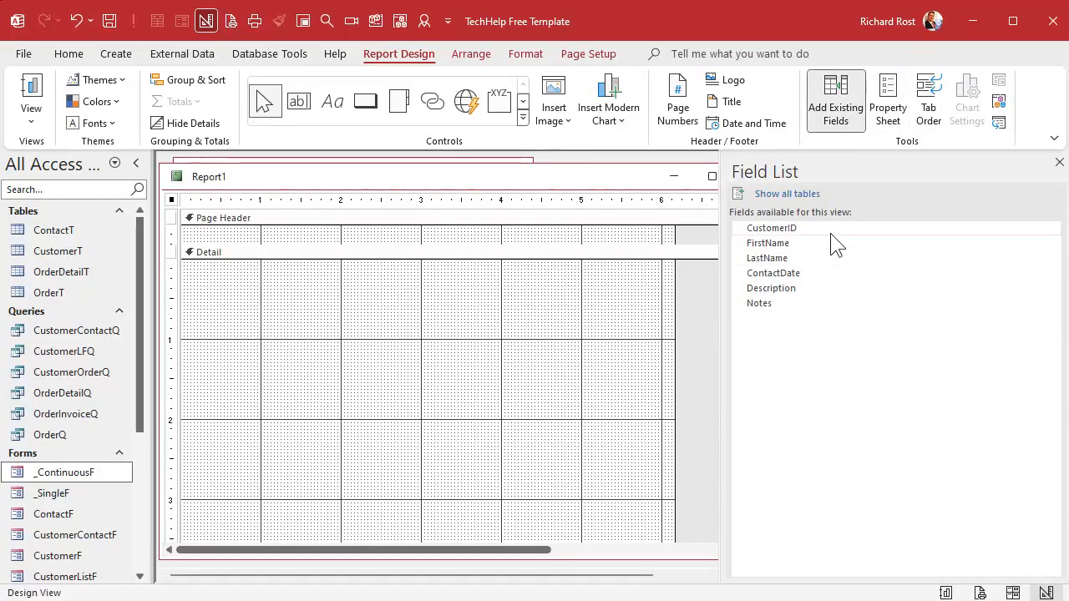
click(803, 231)
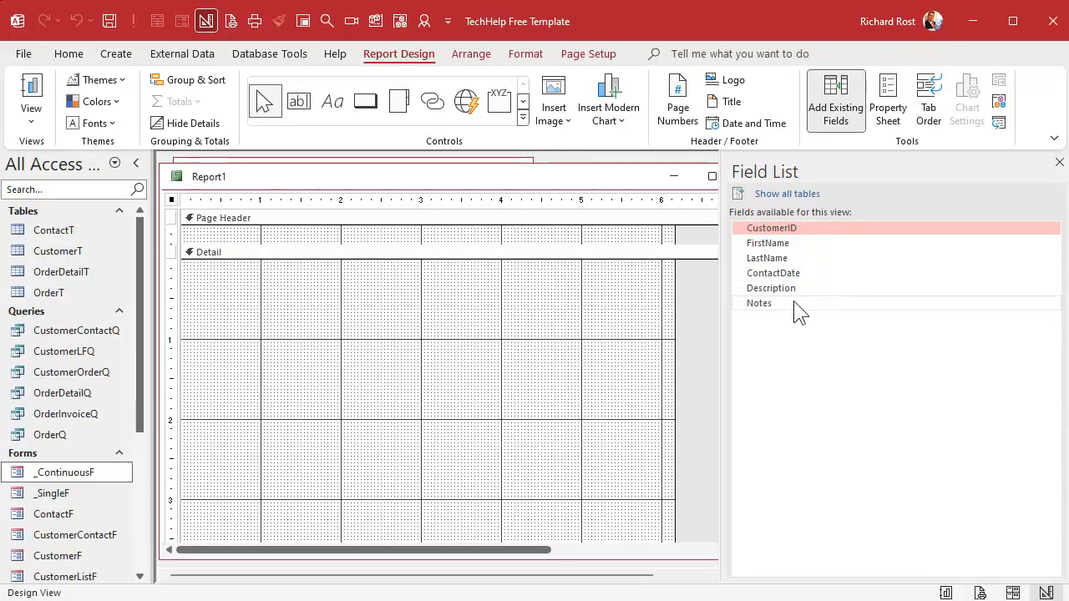
shift+click(793, 303)
drag(819, 258, 401, 322)
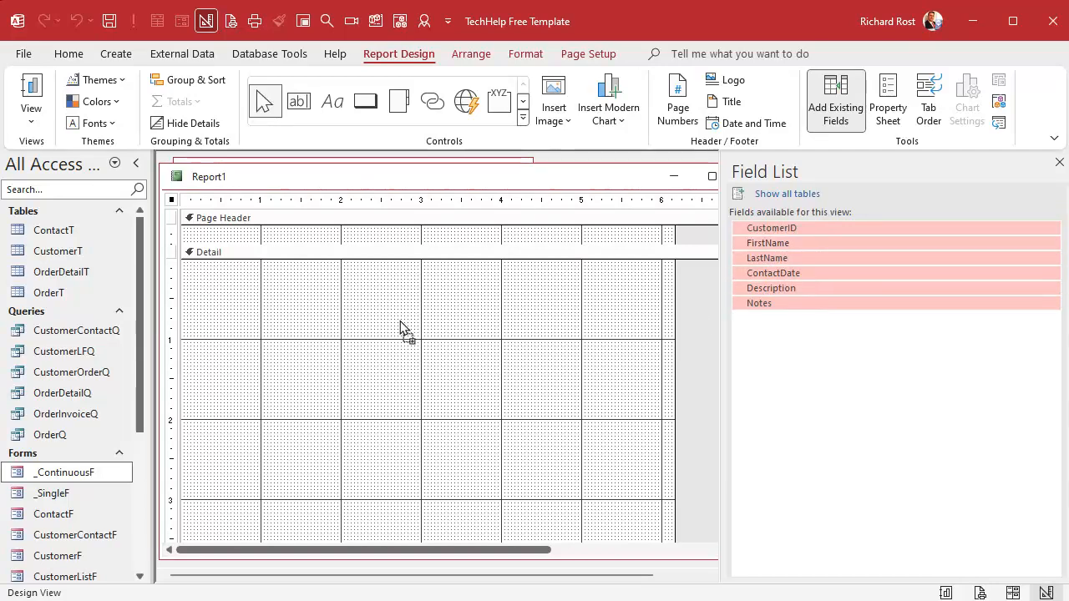
drag(317, 309, 314, 302)
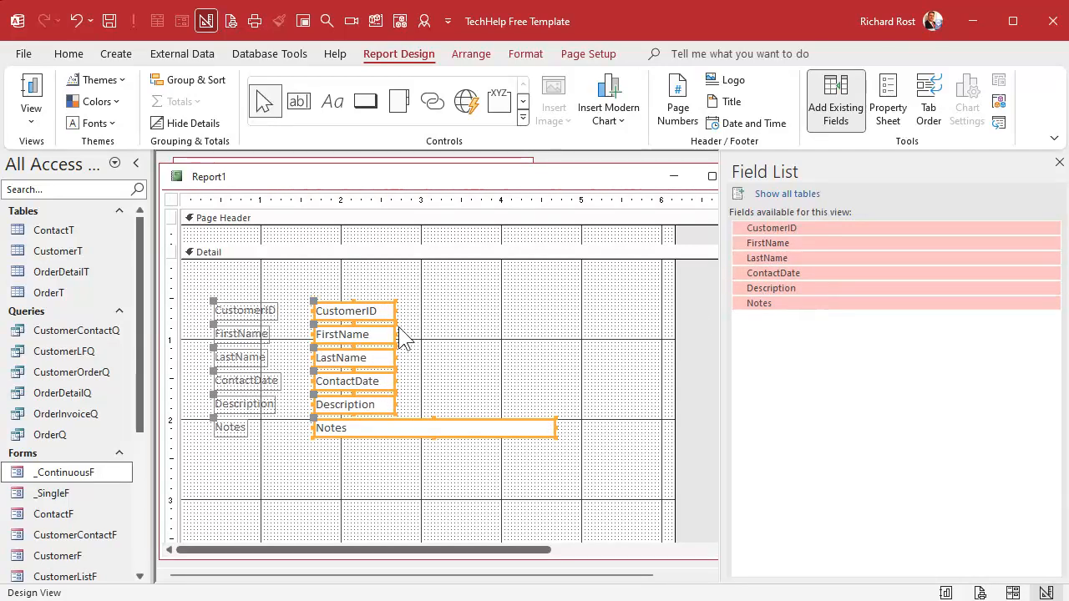
click(1059, 163)
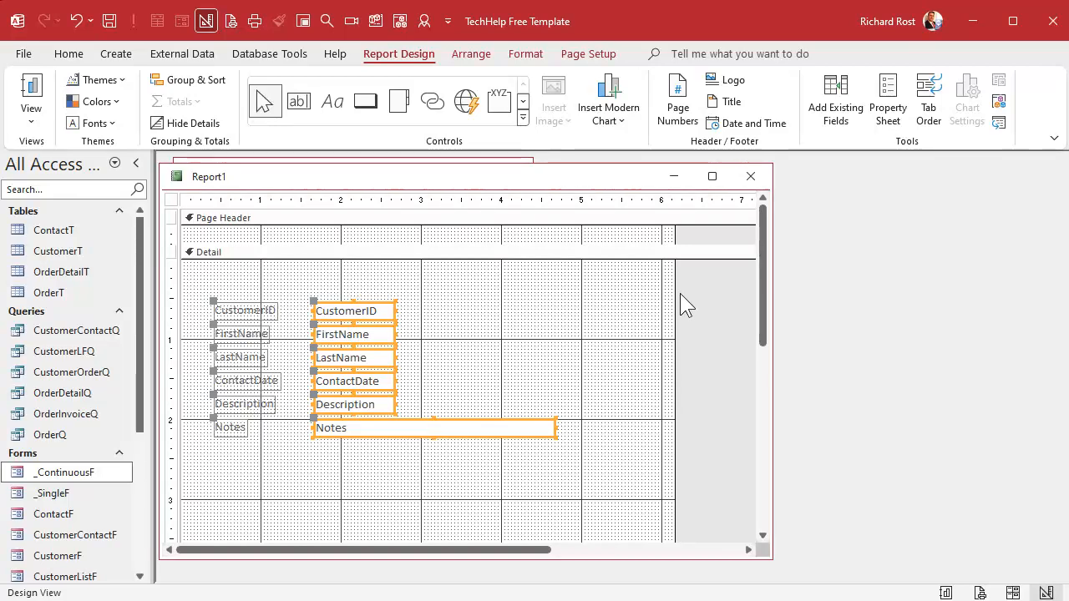
Delete the labels of all six fields in the Detail section
click(477, 306)
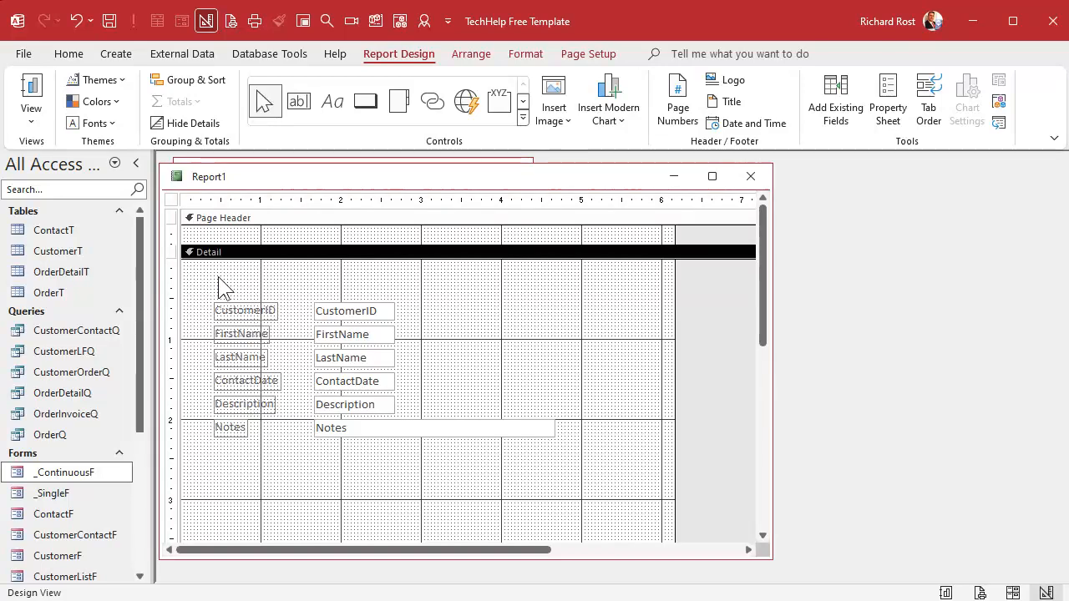
drag(201, 277, 290, 484)
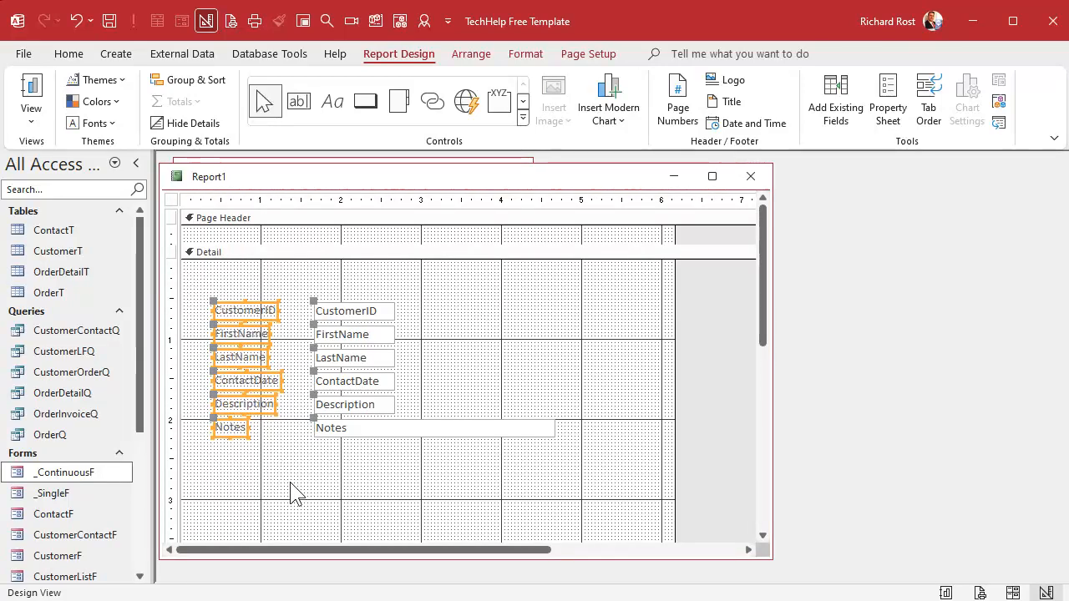
key(Delete)
Line up the CustomerID, FirstName and LastName text boxes side by side along the top of the Detail section
drag(343, 312, 216, 278)
drag(353, 338, 313, 278)
drag(345, 358, 388, 270)
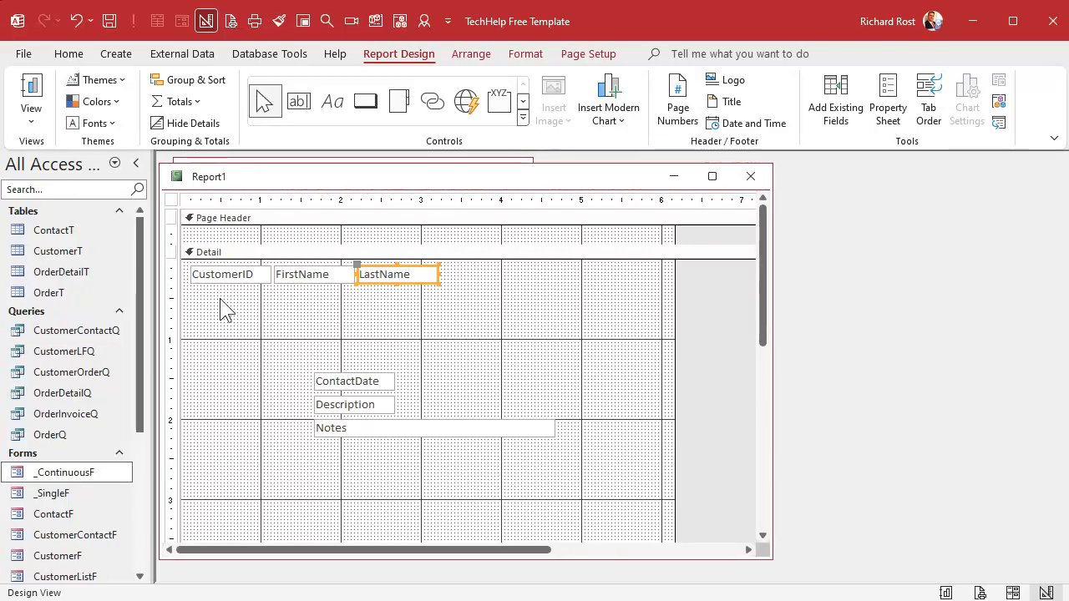
Left-align and bold the CustomerID, FirstName and LastName text boxes in the Detail section
drag(220, 299, 426, 278)
click(521, 55)
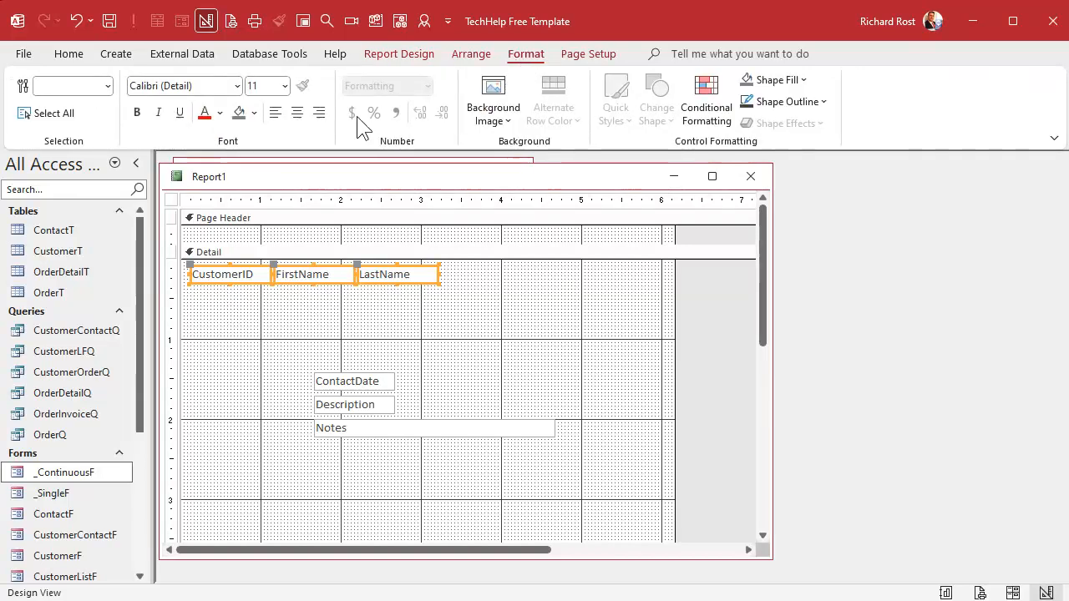
click(276, 117)
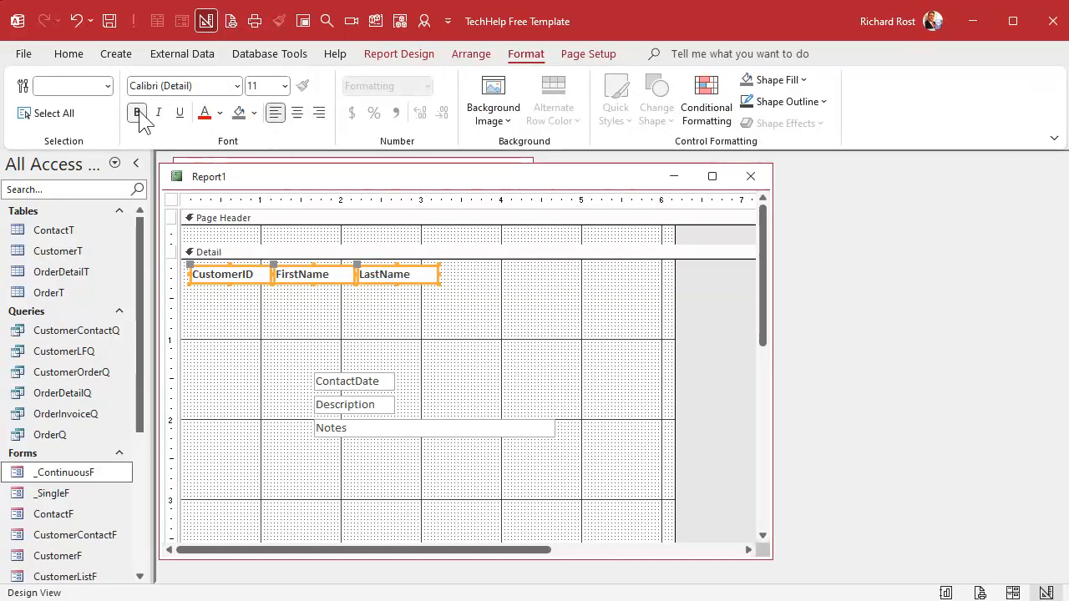
click(340, 336)
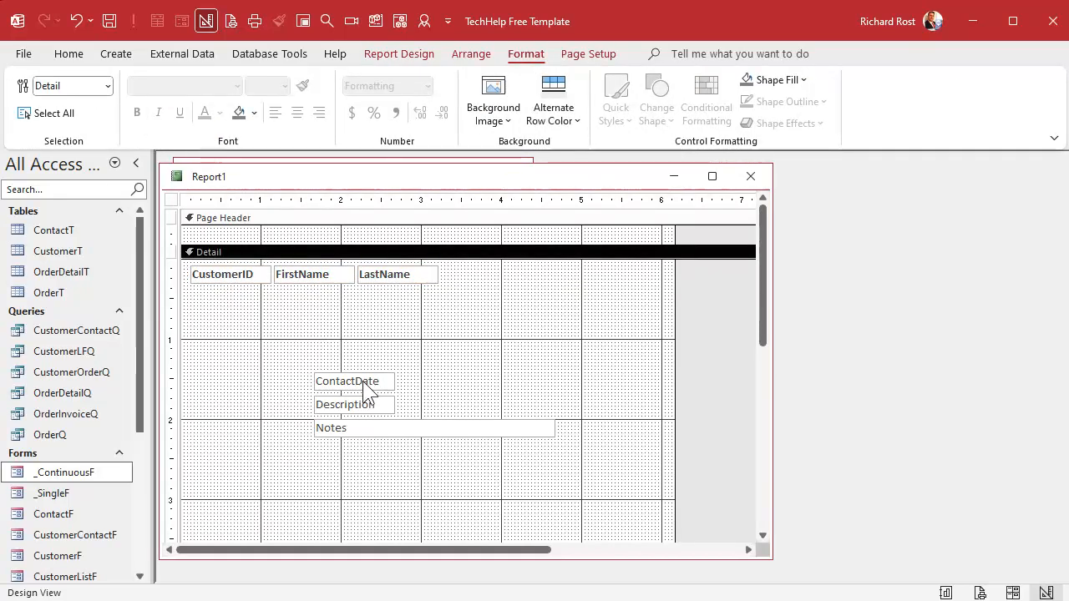
Place ContactDate and Description side by side below the customer fields, with Notes under Description, and widen Description and Notes to about 4.5 inches
drag(367, 389, 260, 305)
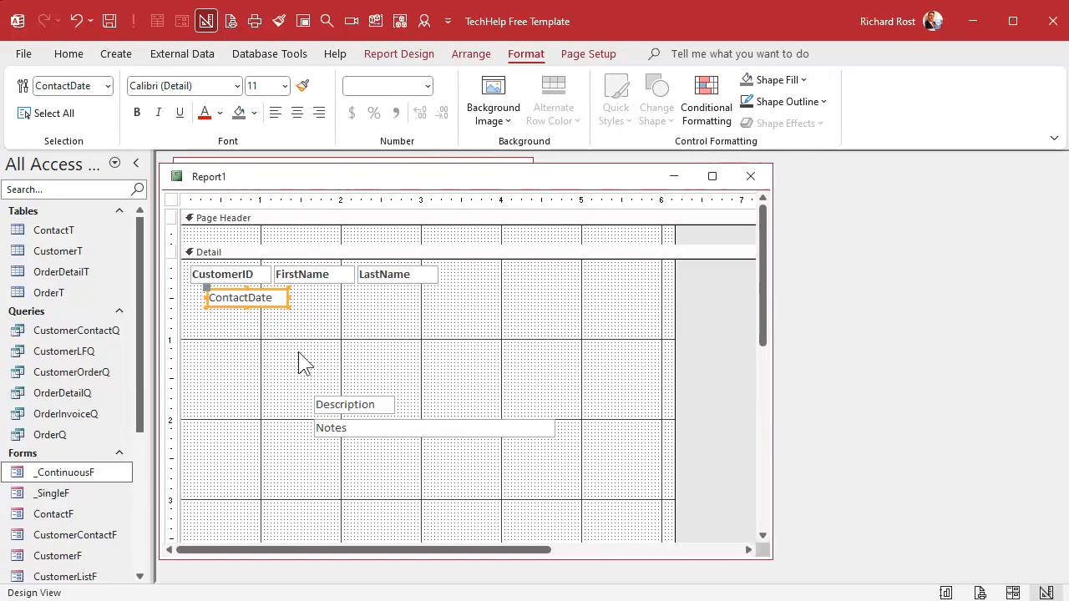
drag(344, 402, 653, 298)
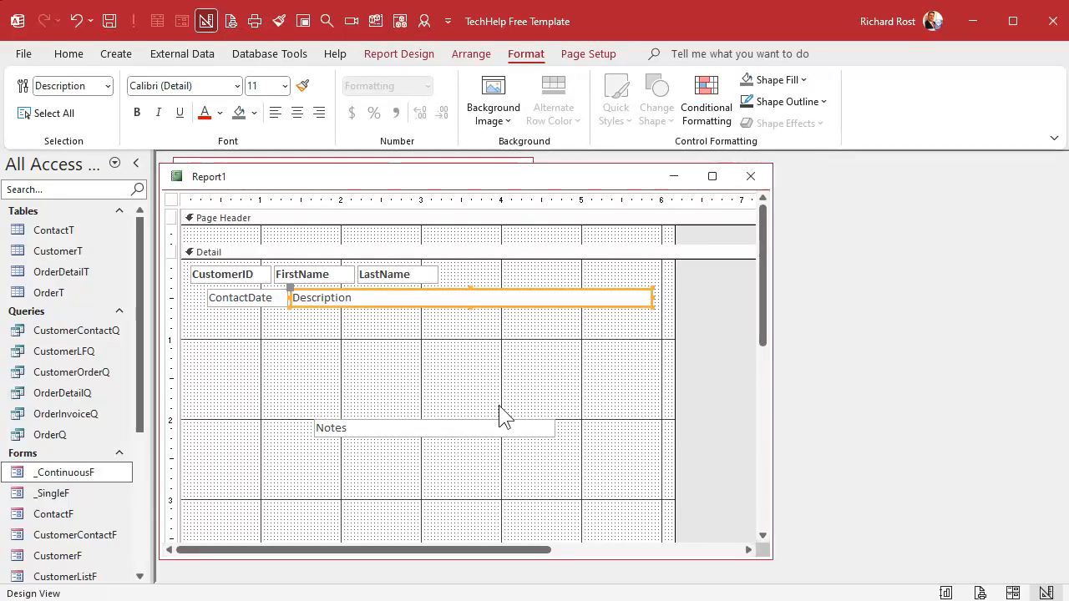
drag(432, 425, 410, 317)
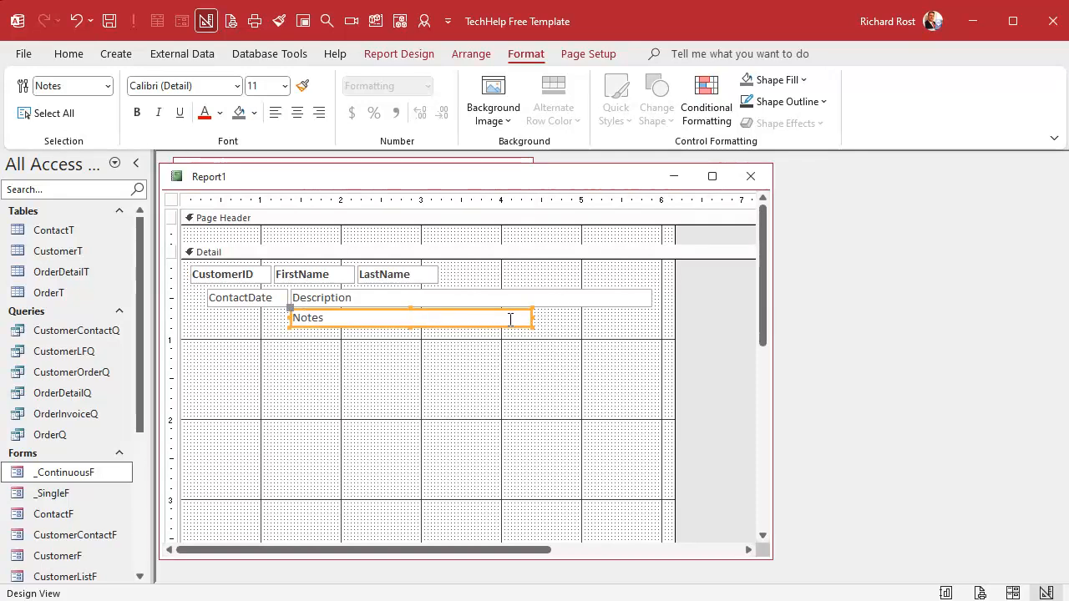
drag(533, 318, 651, 311)
Shrink the Detail section to about 1 inch high so it ends just below the Notes text box
scroll(509, 413, down, 3)
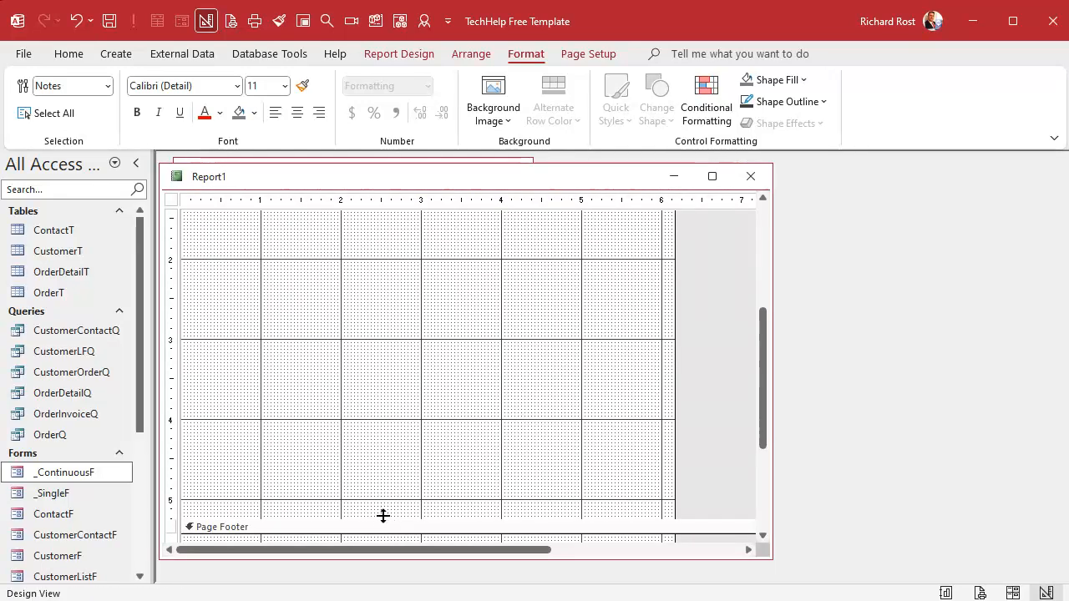
drag(383, 516, 436, 231)
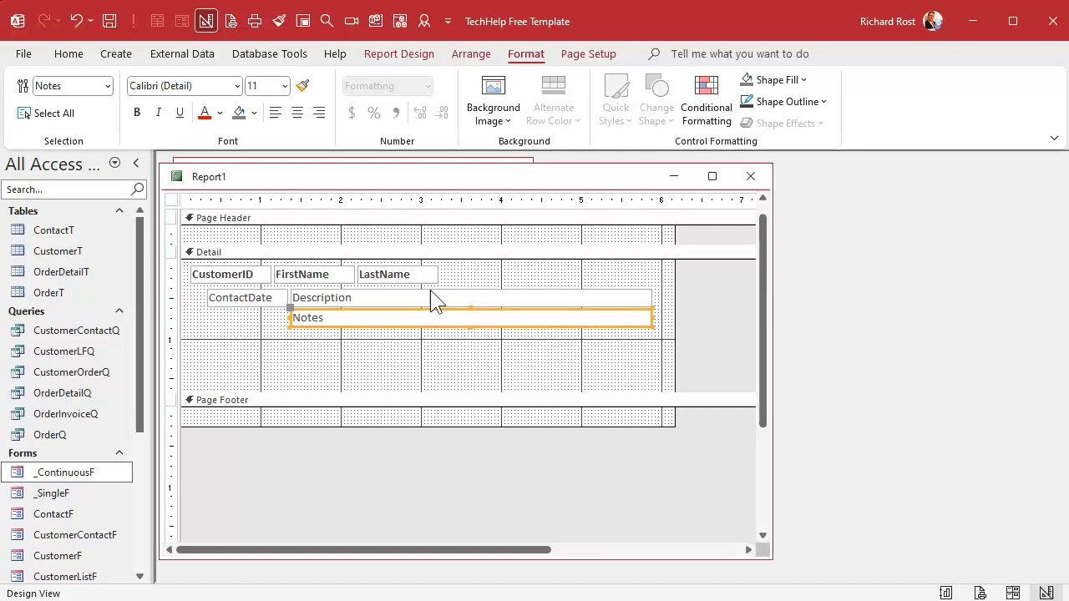
click(427, 400)
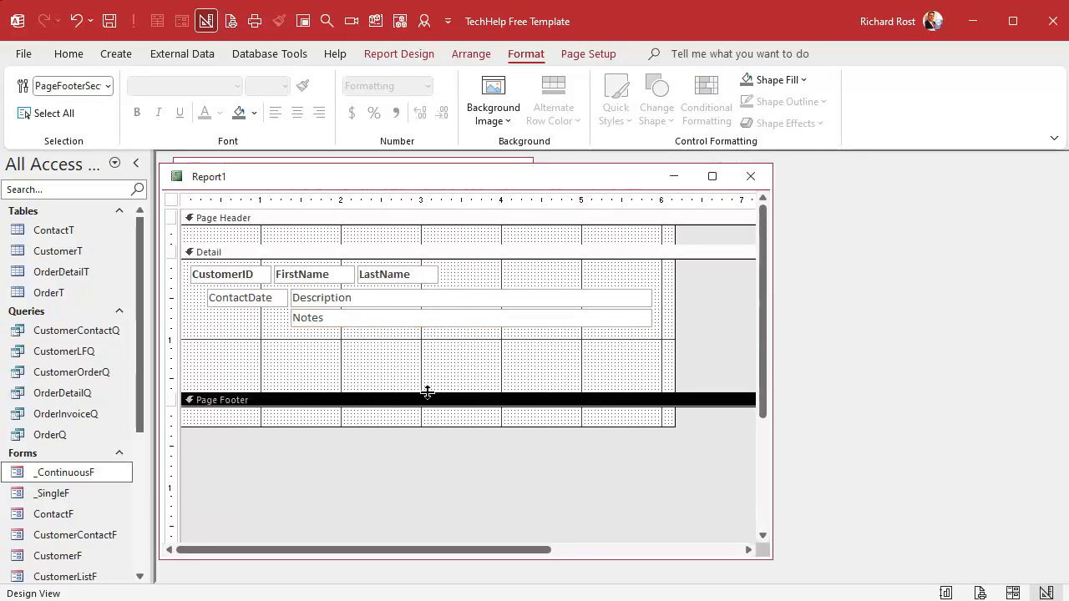
drag(427, 393, 437, 342)
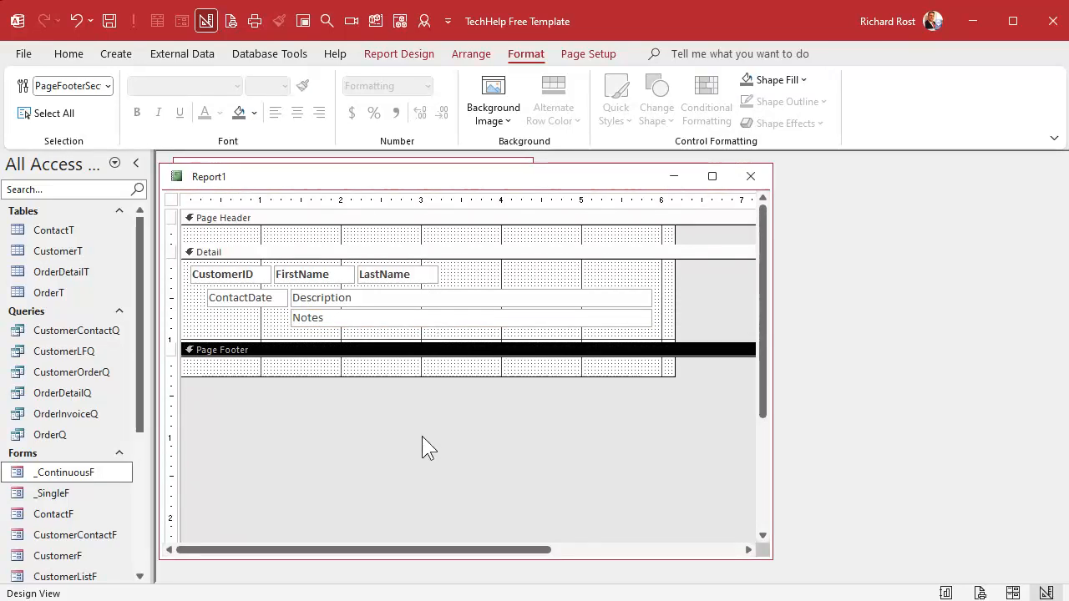
Save the report as CustomerContactR
key(ctrl+s)
text(Cust)
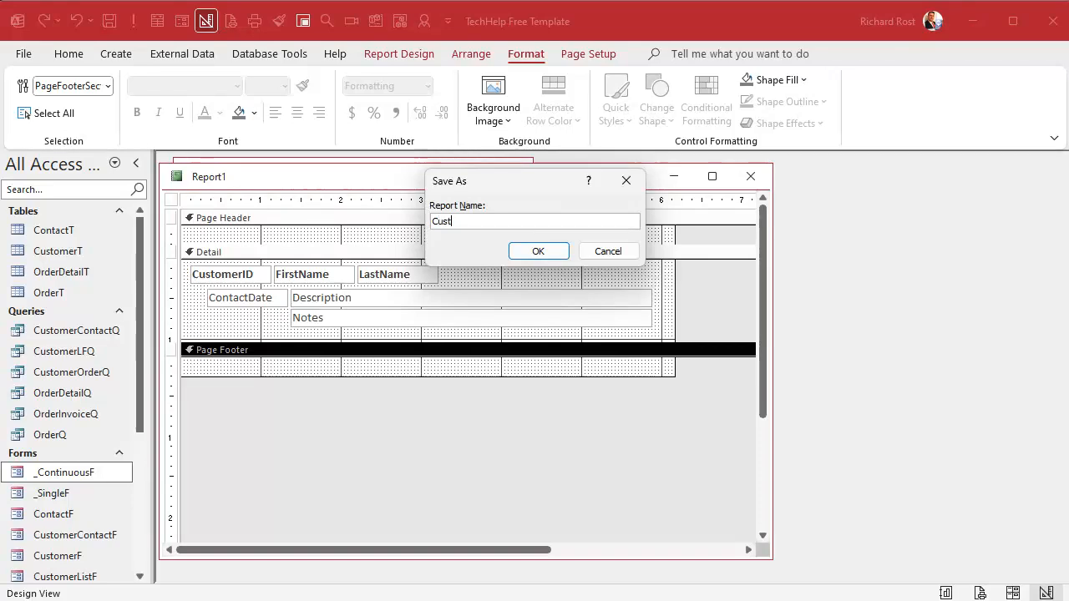
text(omerContactR)
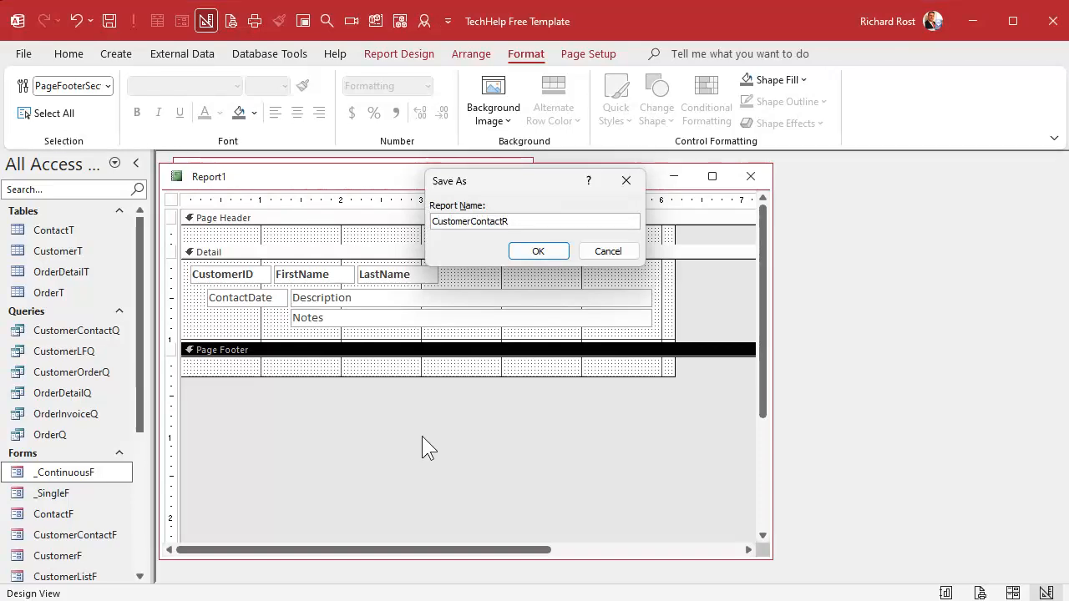
key(Return)
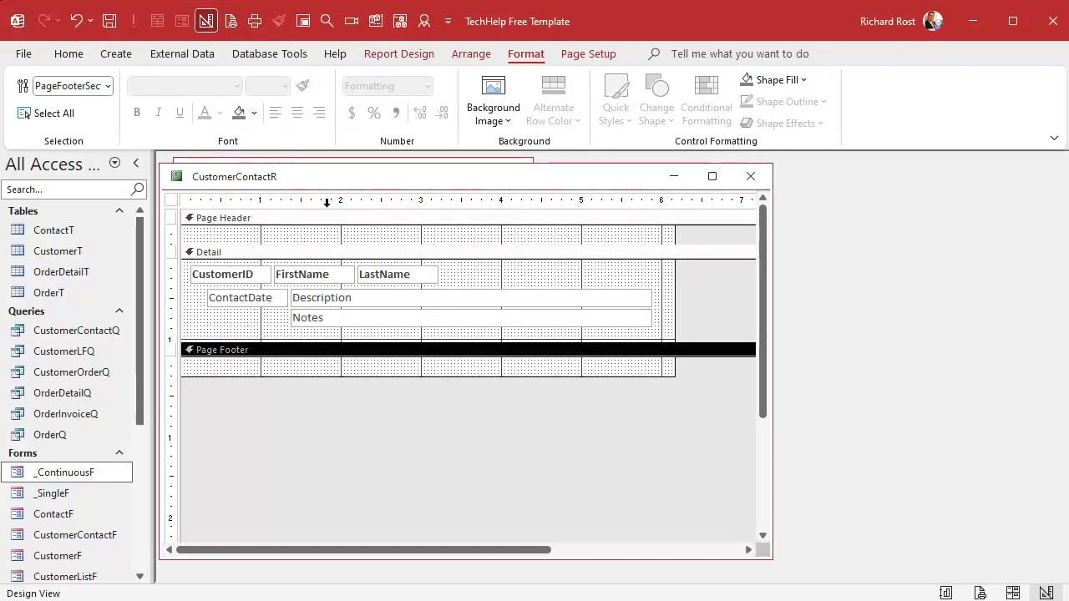
Check the report's records in Print Preview and return to Design View
right_click(327, 179)
click(385, 333)
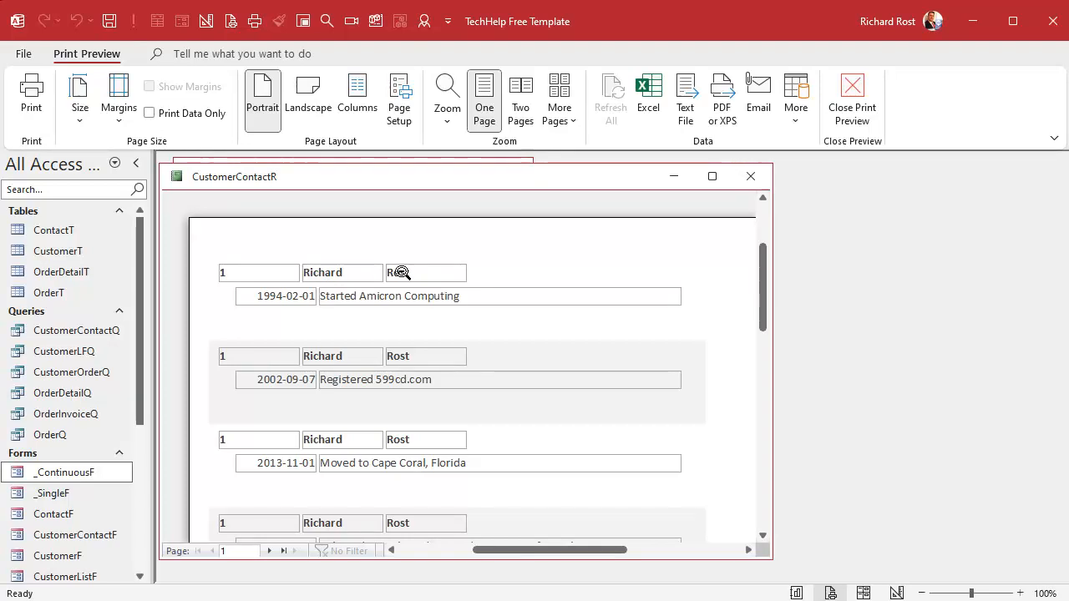
right_click(436, 179)
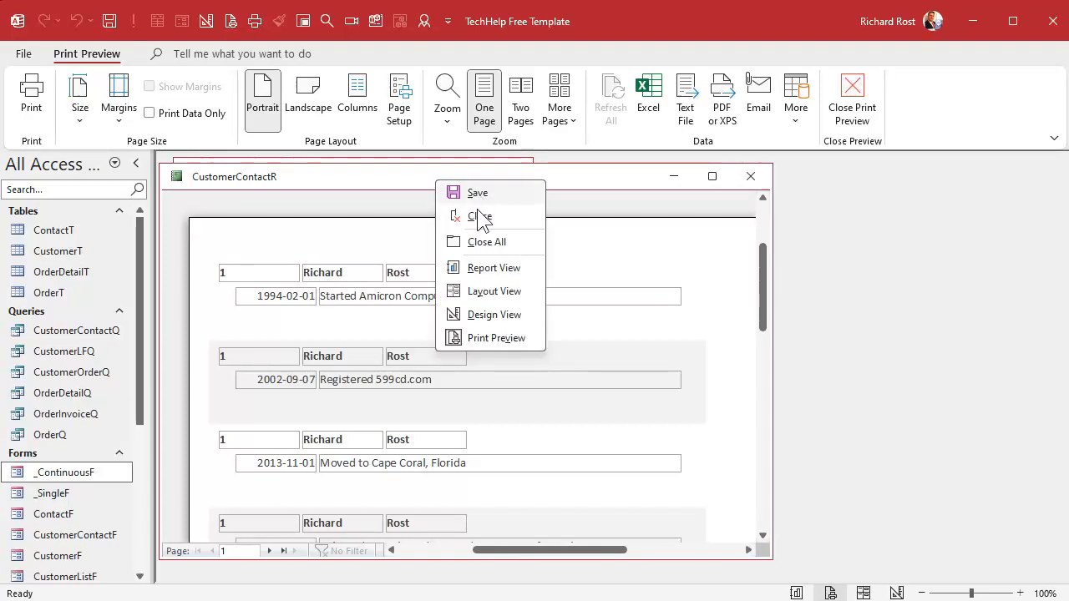
click(490, 315)
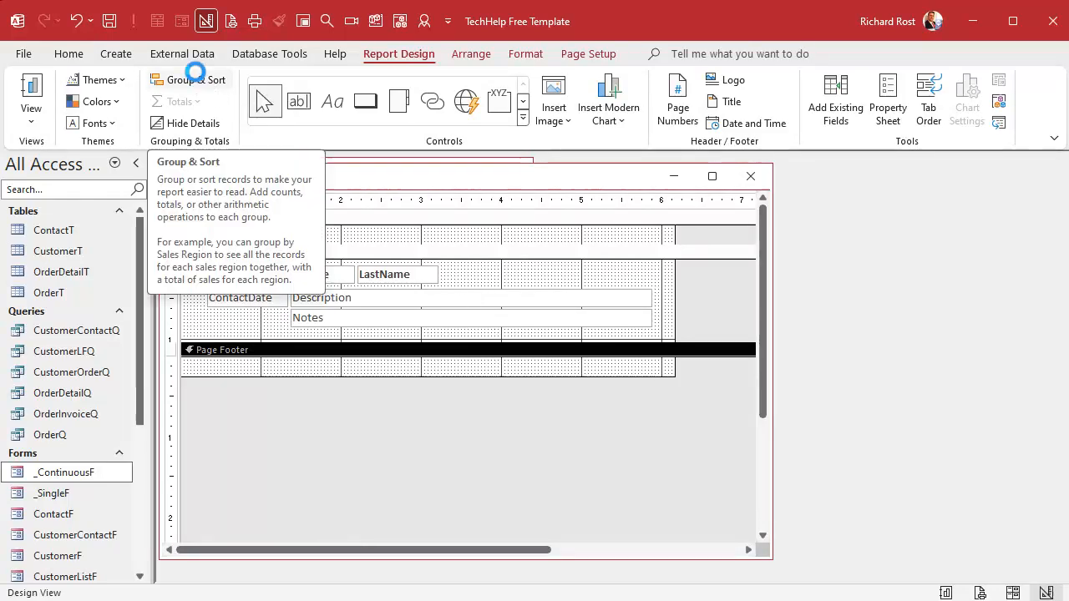
Add a group on CustomerID to the report and close the grouping and sorting settings
click(196, 81)
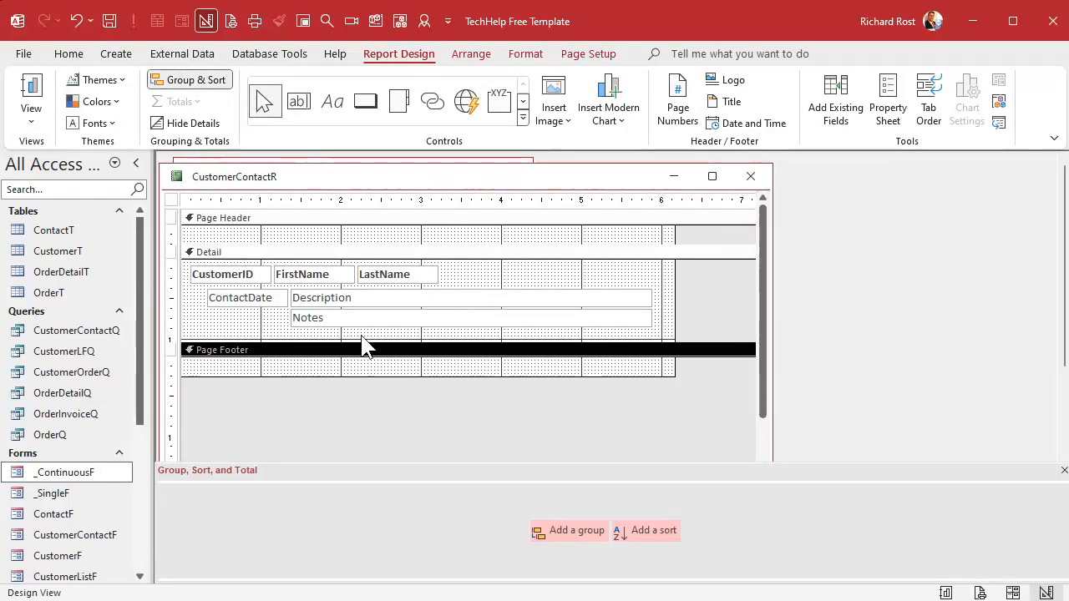
click(576, 538)
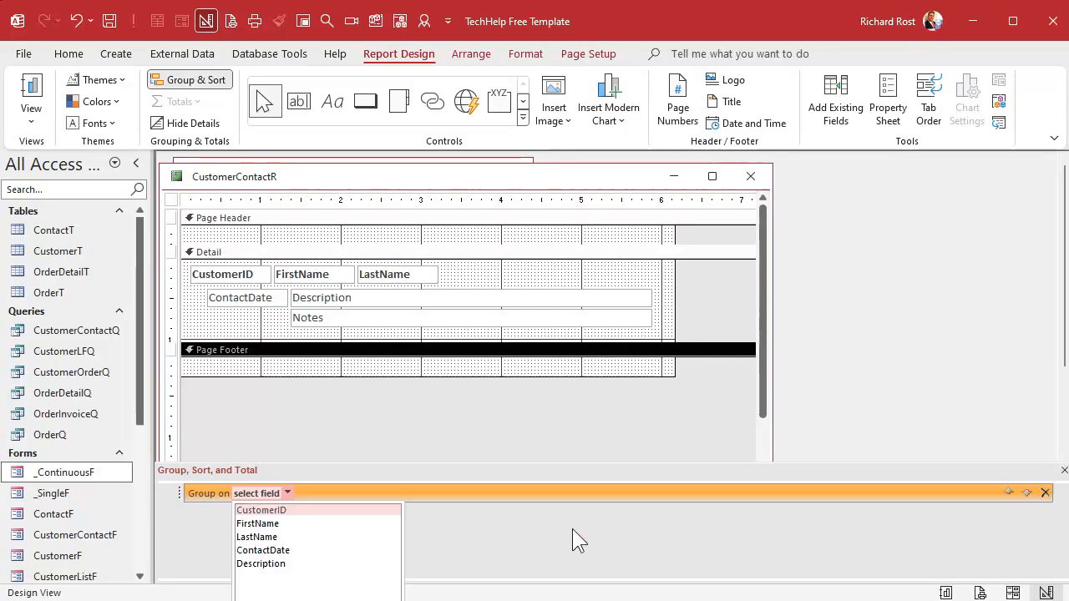
click(304, 512)
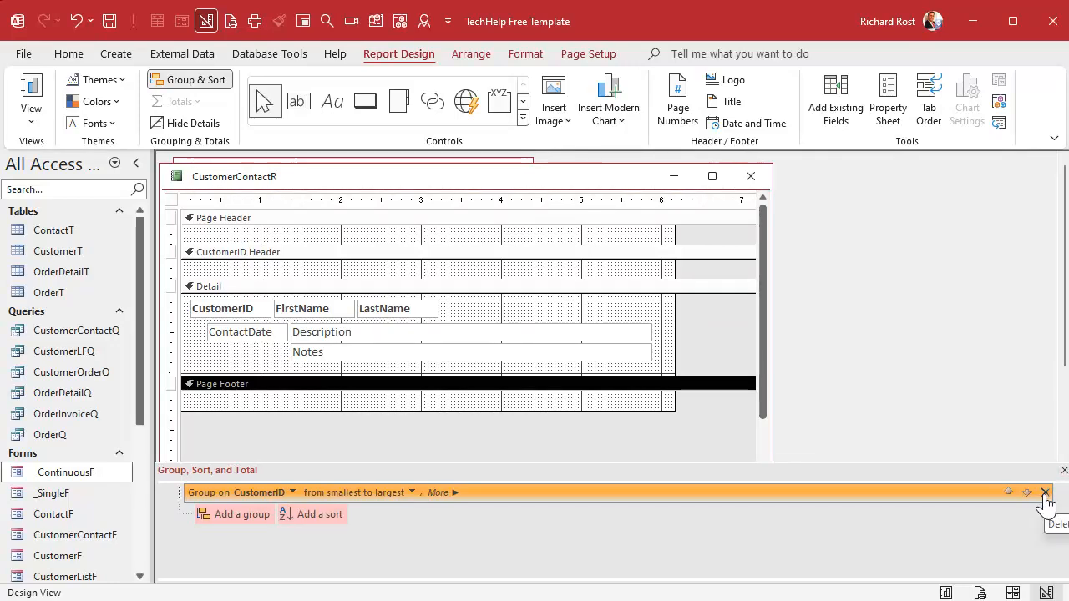
click(1063, 471)
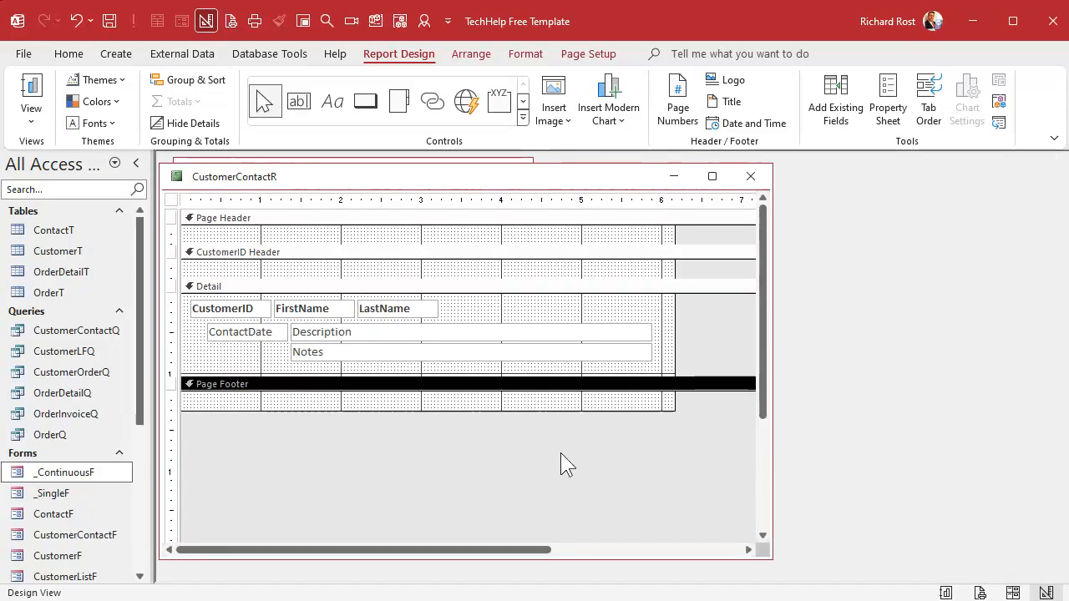
click(511, 453)
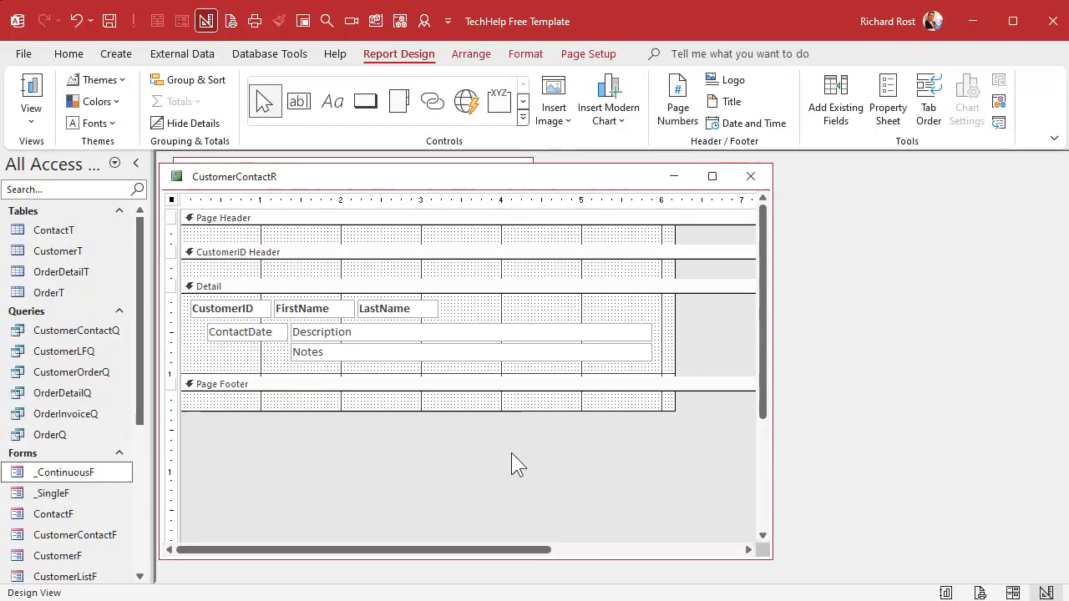
Move the CustomerID, FirstName and LastName text boxes from the Detail section into the CustomerID Header
click(269, 269)
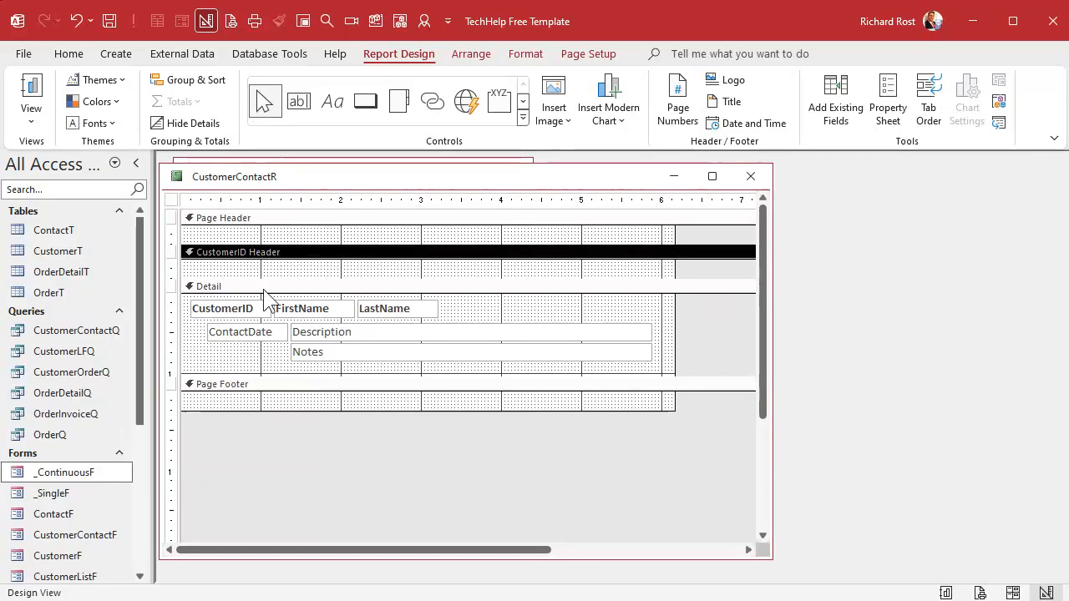
click(171, 308)
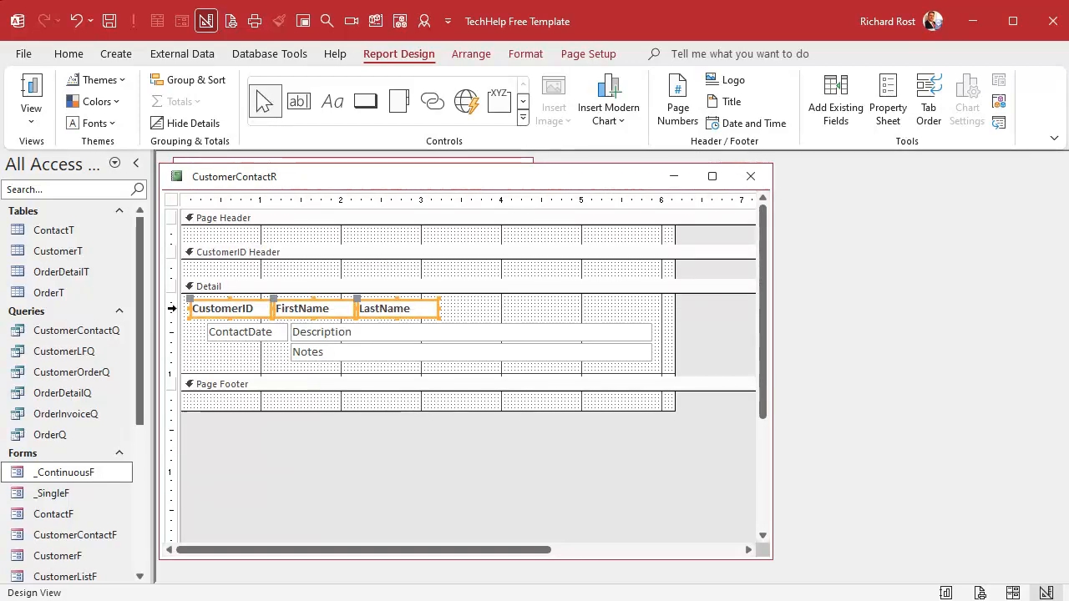
key(ctrl+x)
click(220, 279)
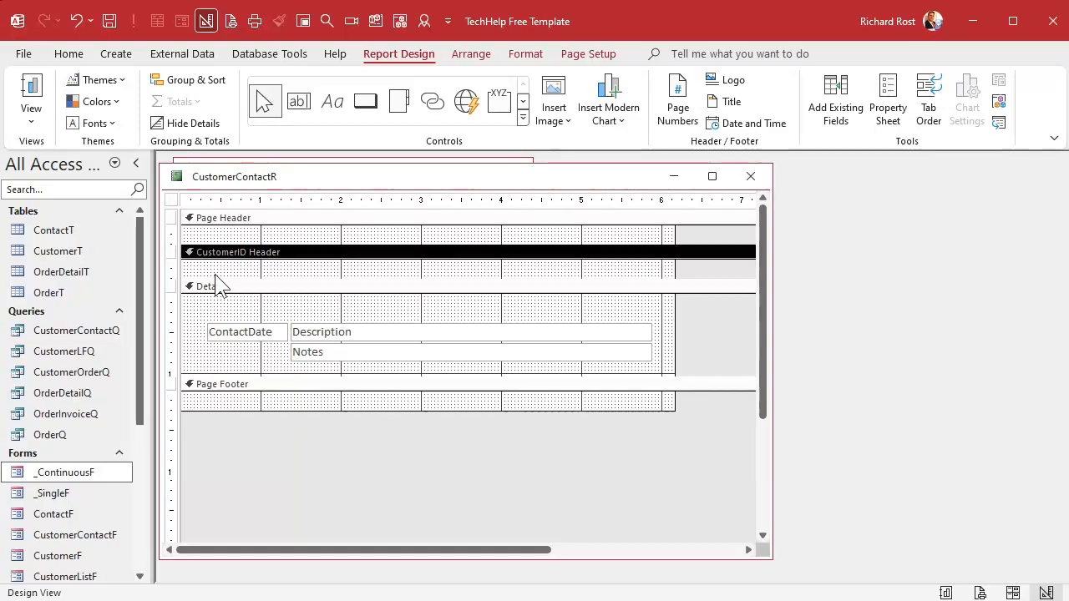
key(ctrl+v)
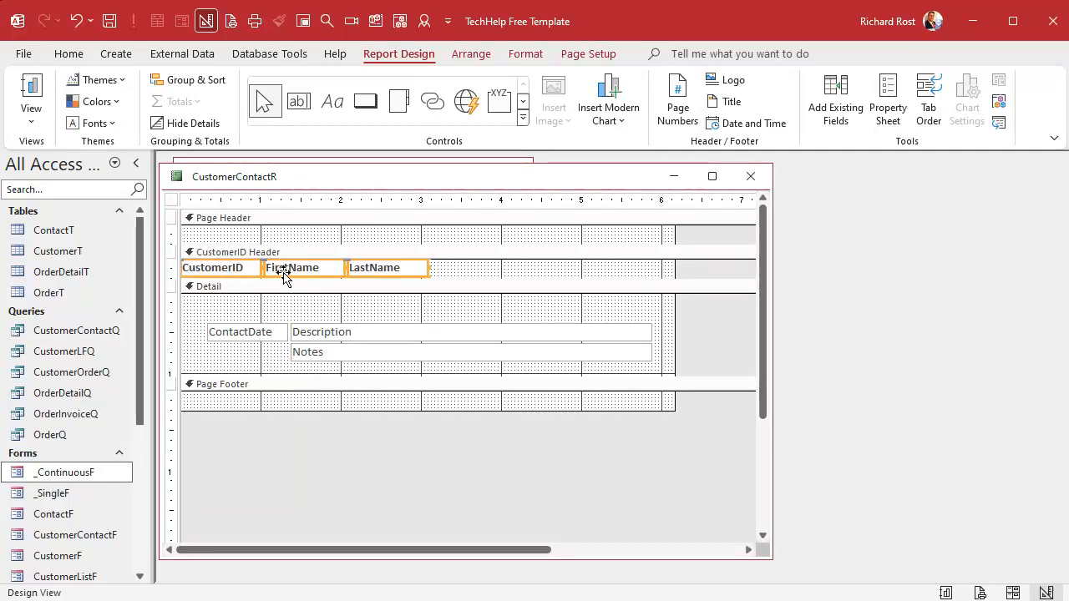
Make the CustomerID Header slightly taller and shift its three text boxes a little inward from the section's upper-left corner
drag(457, 281, 456, 291)
click(457, 283)
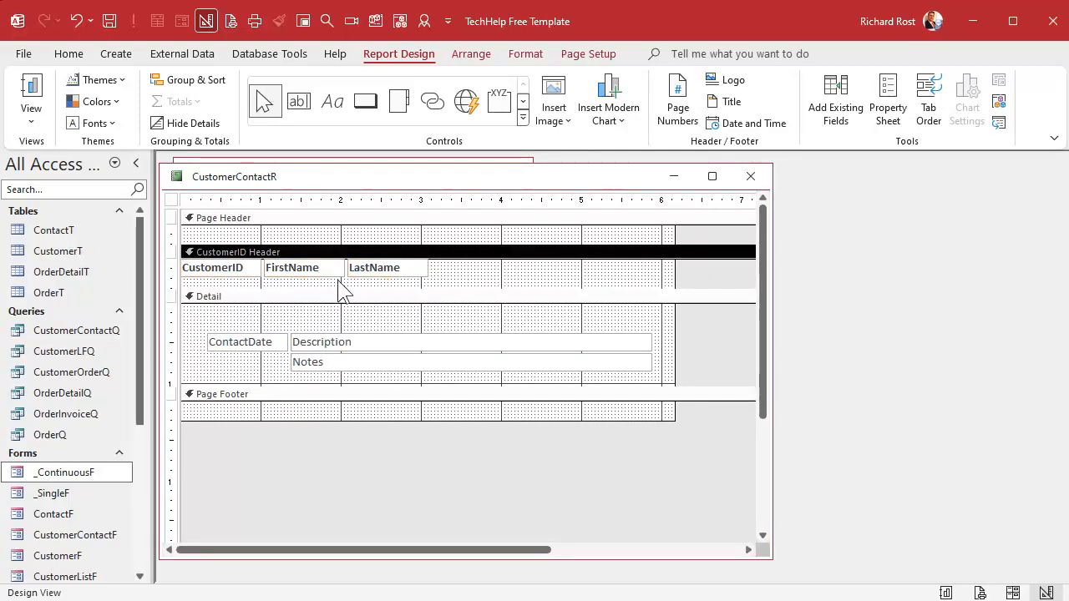
click(167, 267)
drag(200, 277, 209, 280)
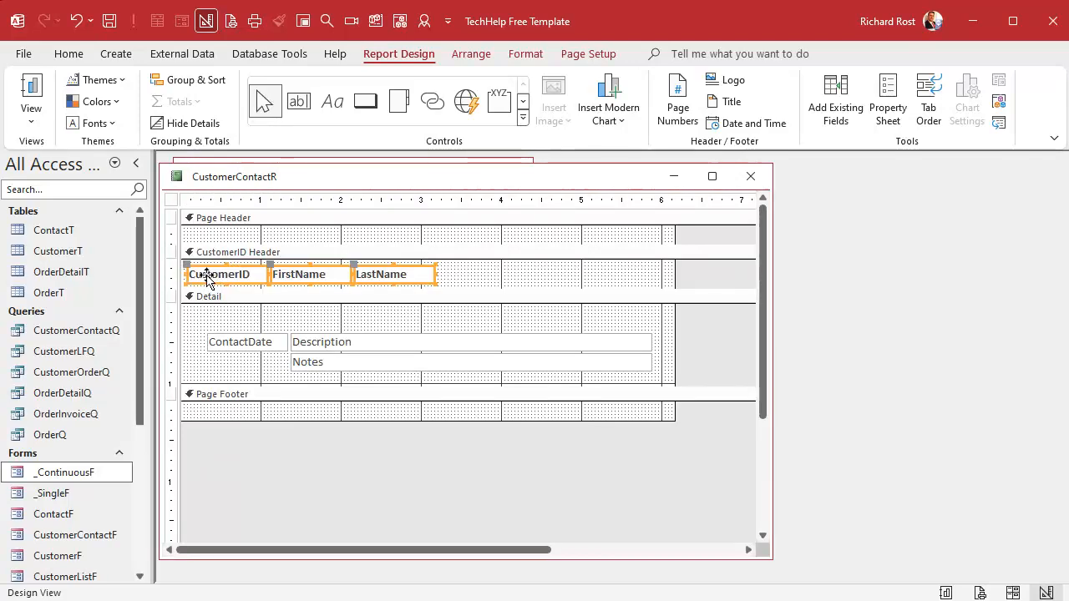
Move ContactDate, Description and Notes to the top of the Detail section and shrink the section to about 0.6 inch high
drag(171, 342, 173, 368)
drag(249, 354, 236, 321)
drag(249, 386, 248, 350)
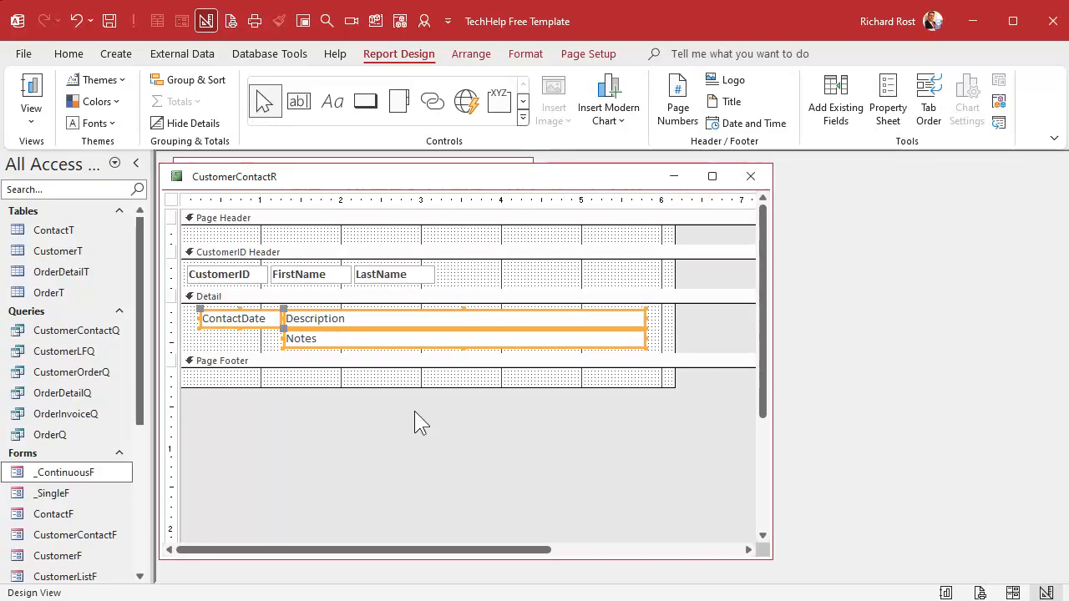
Close the report with its design changes saved and reopen CustomerContactR in Print Preview
click(750, 176)
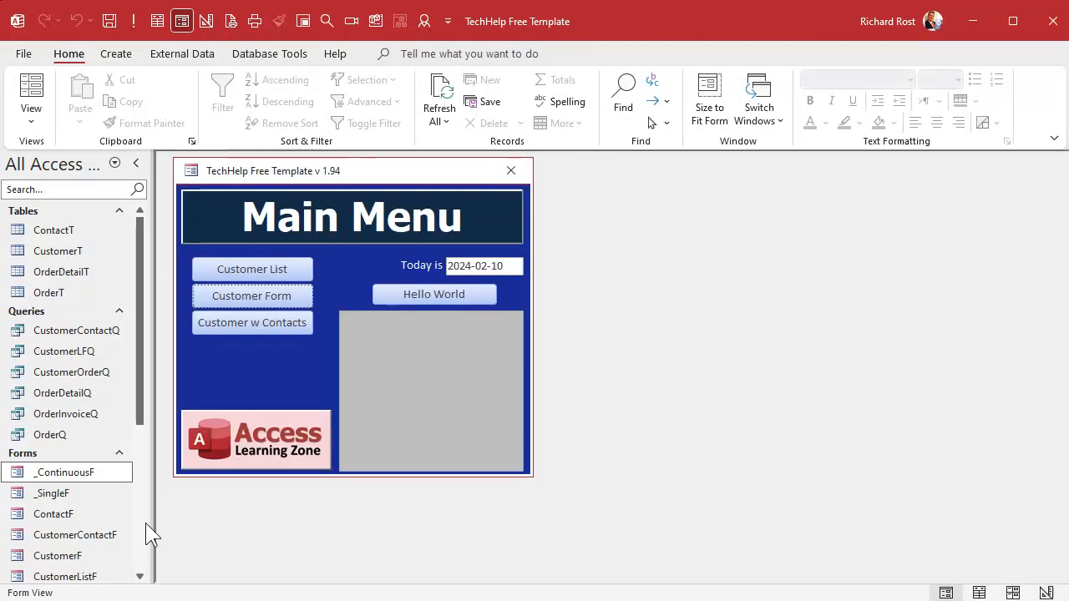
scroll(139, 534, down, 5)
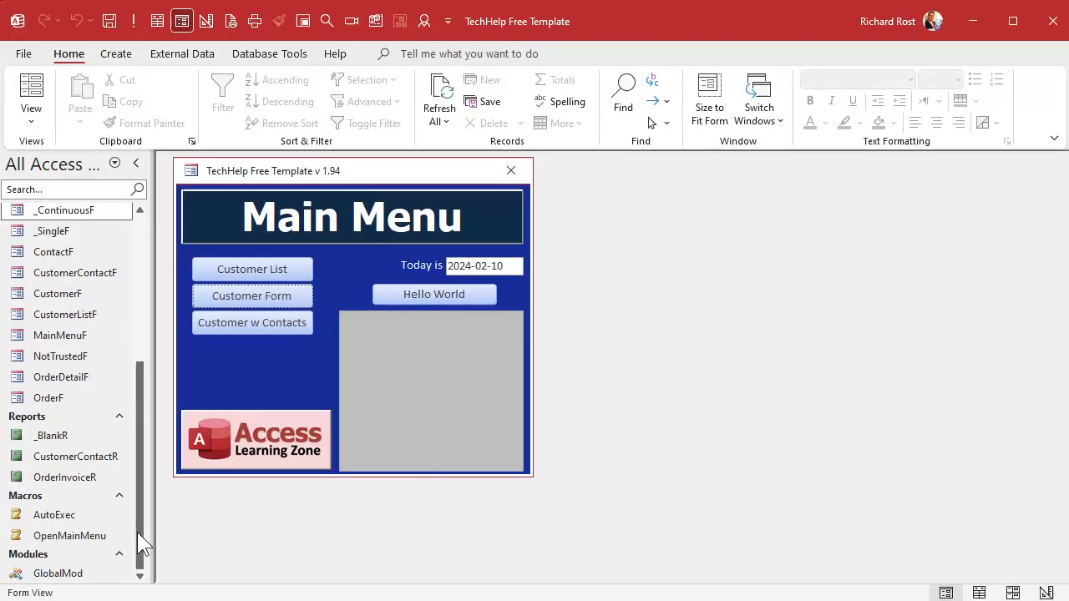
right_click(81, 460)
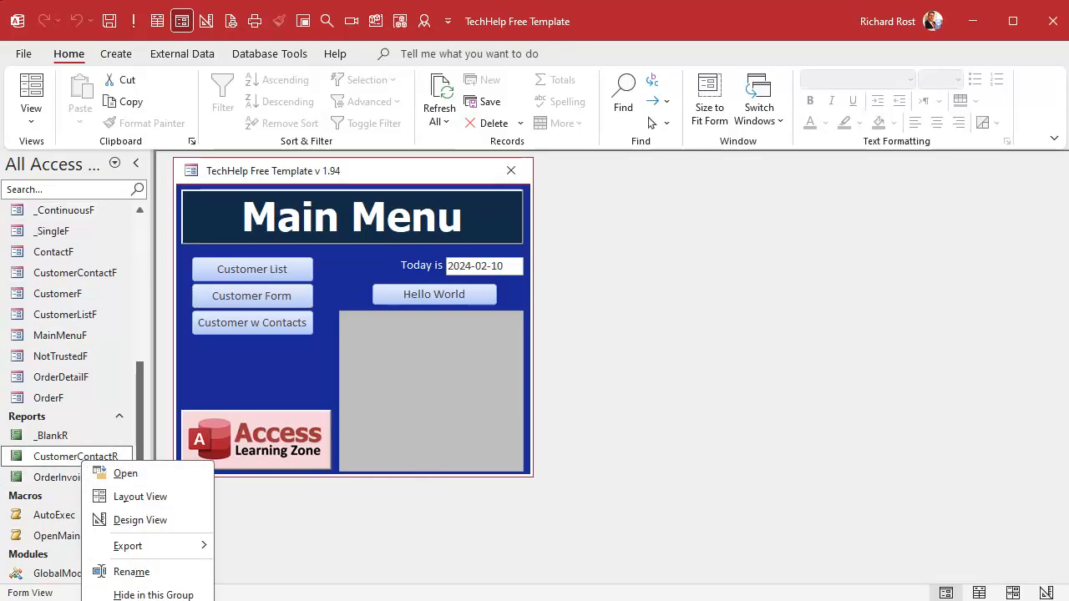
click(126, 473)
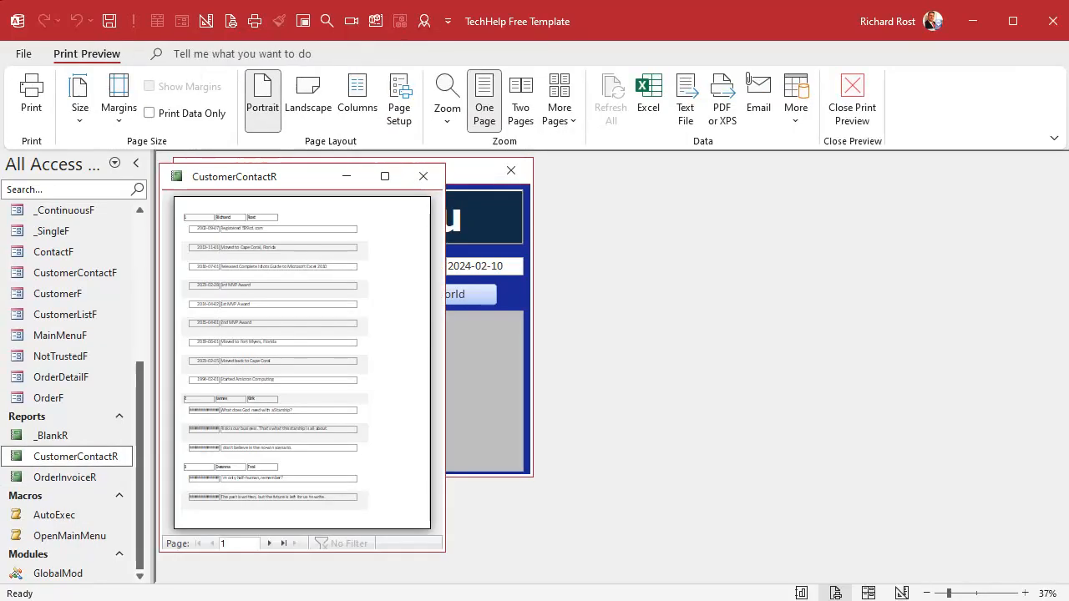
Zoom in on the previewed report in a wider window to examine the contacts grouped by customer, and return to Design View
click(203, 219)
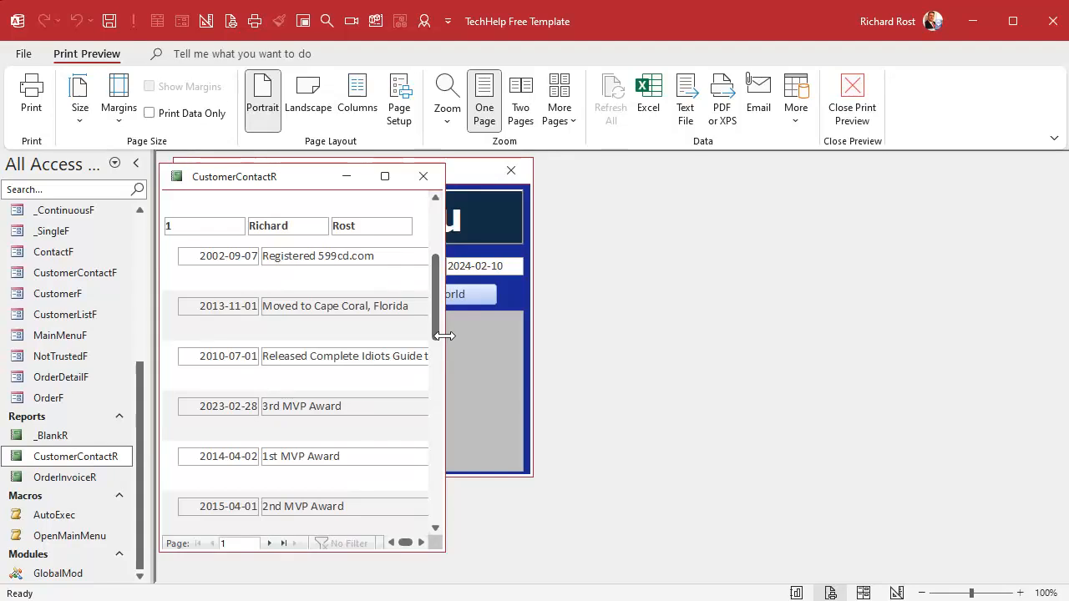
drag(447, 336, 839, 334)
click(472, 287)
click(448, 220)
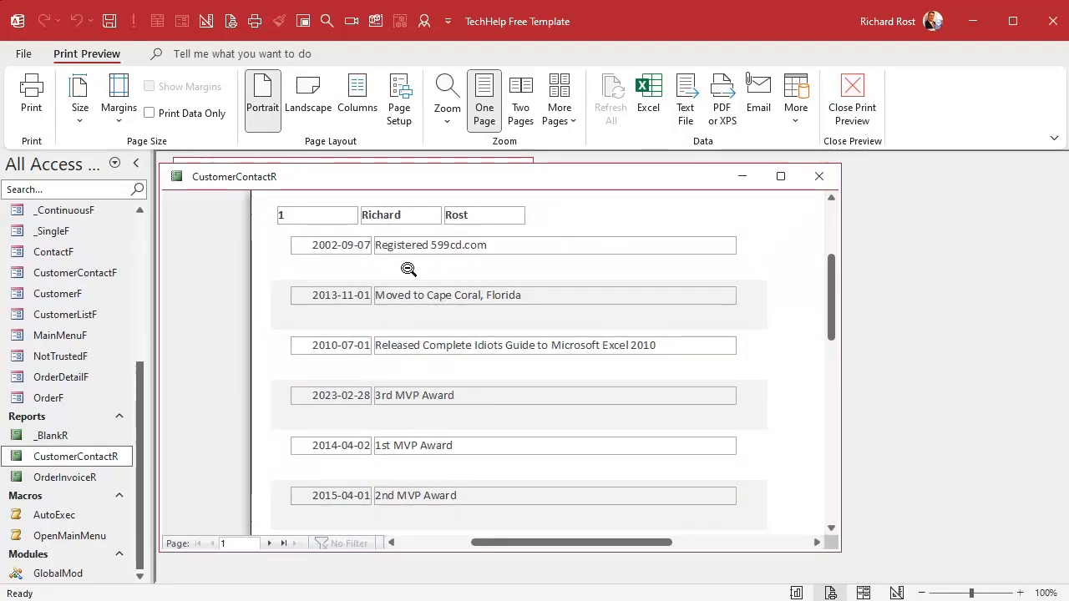
right_click(486, 179)
click(543, 309)
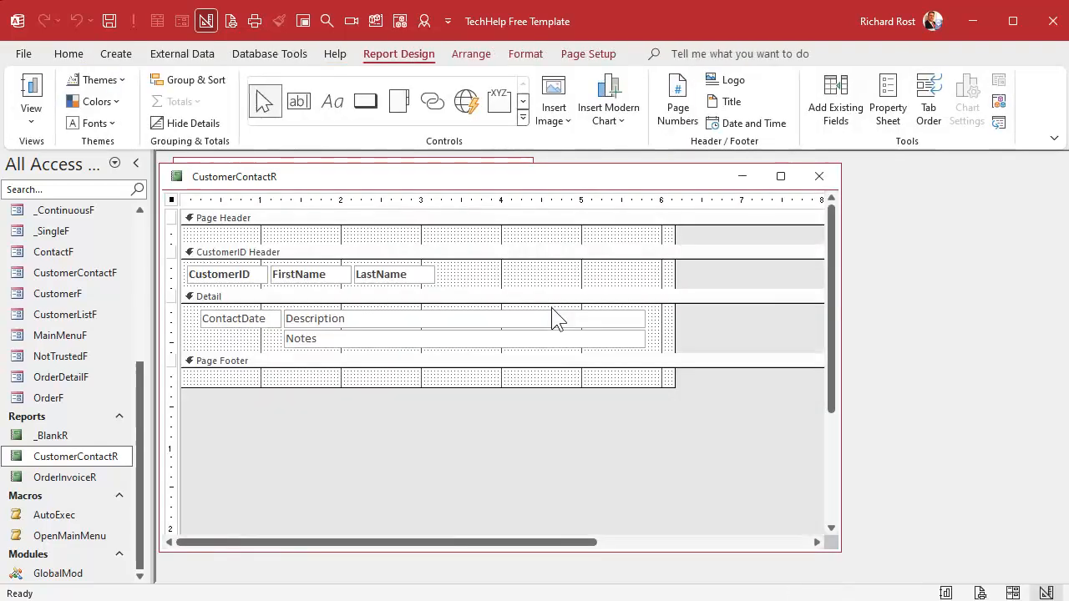
Set the Detail section's Alternate Back Color to No Color
double_click(251, 296)
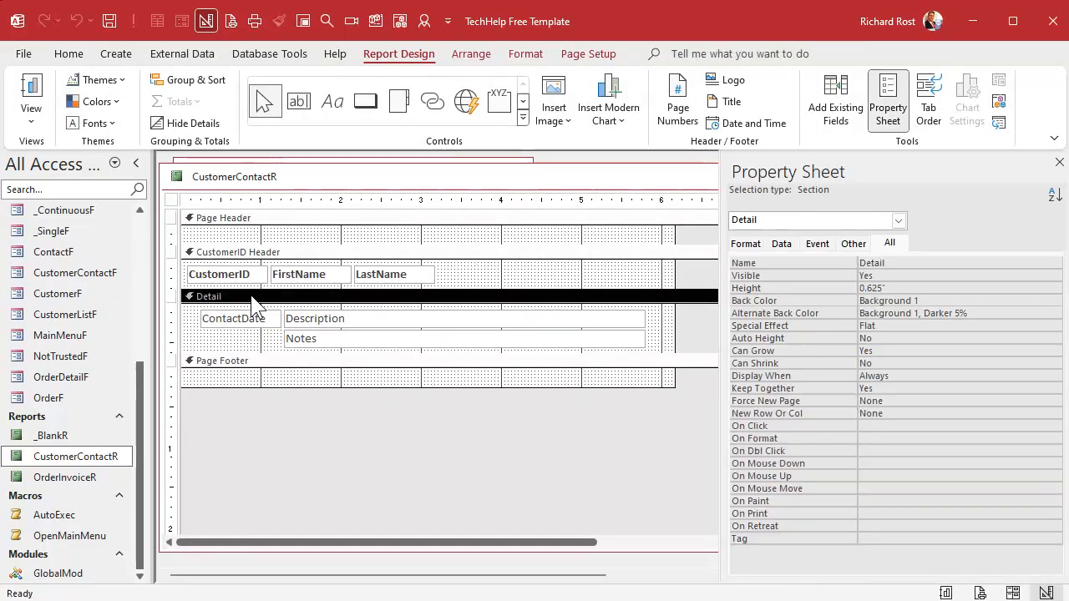
click(918, 313)
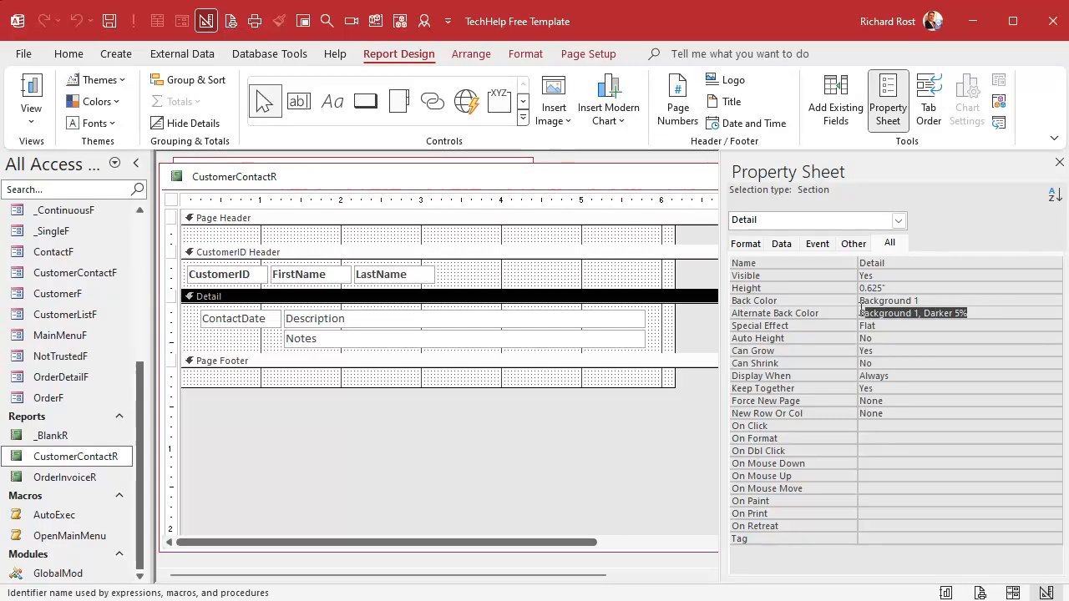
click(1041, 313)
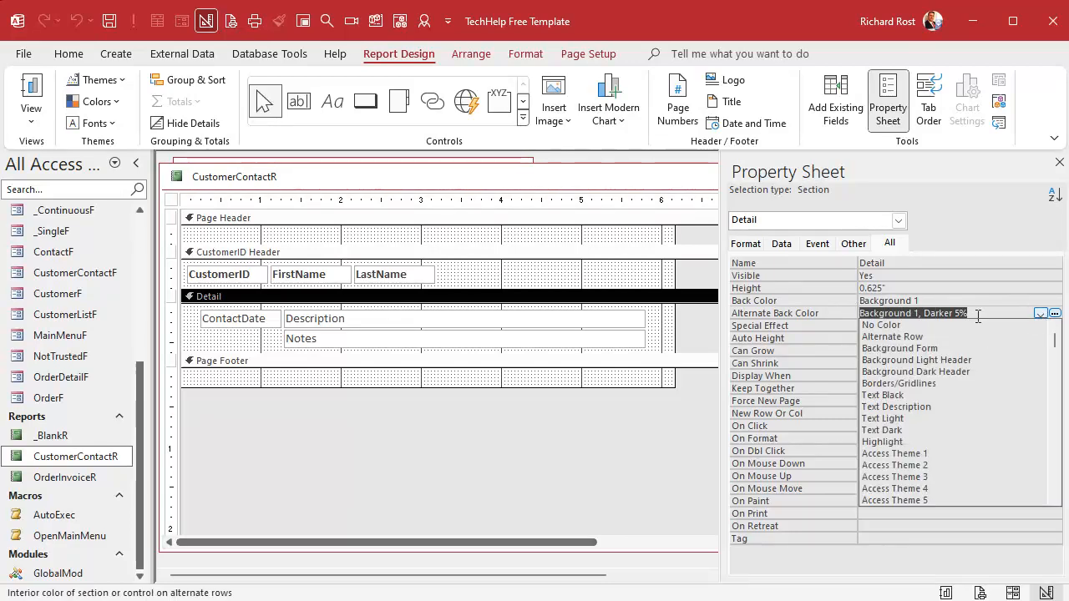
click(974, 327)
click(955, 301)
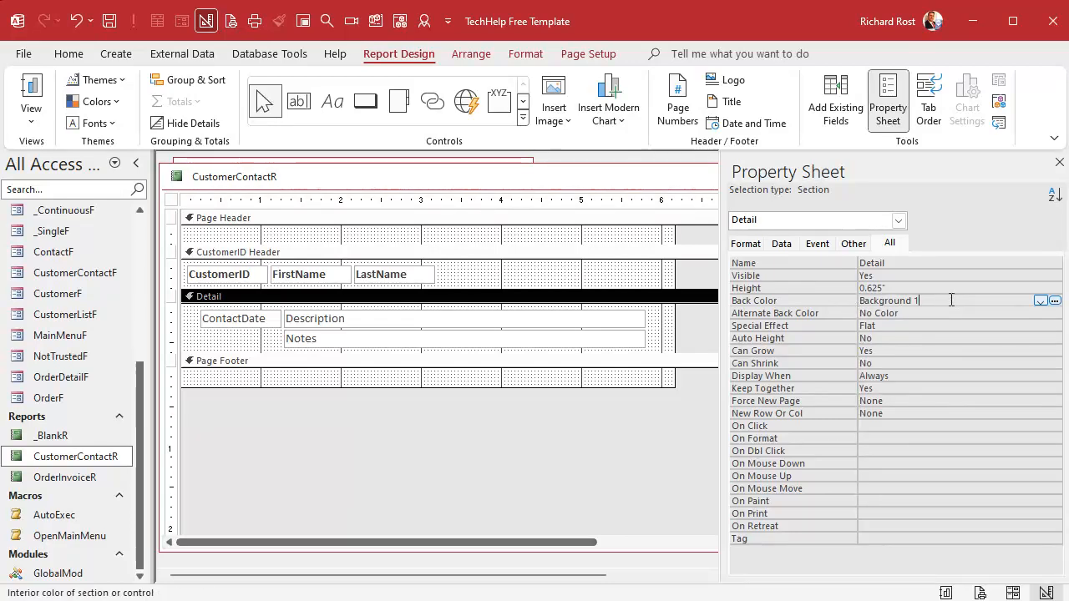
Give the CustomerID, FirstName and LastName text boxes in the CustomerID Header a transparent background and close their properties
click(363, 286)
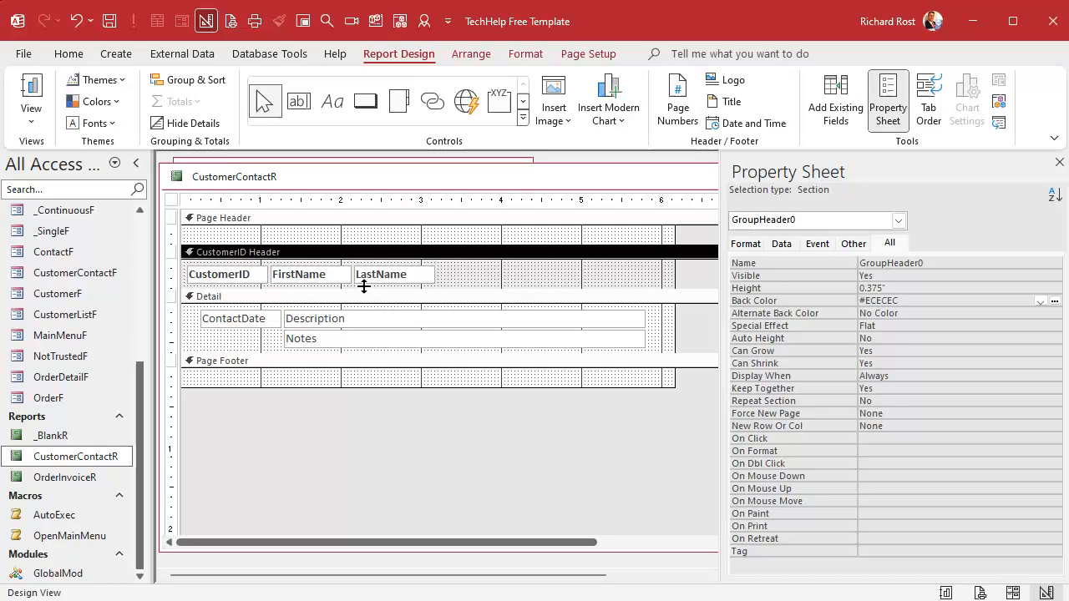
click(173, 274)
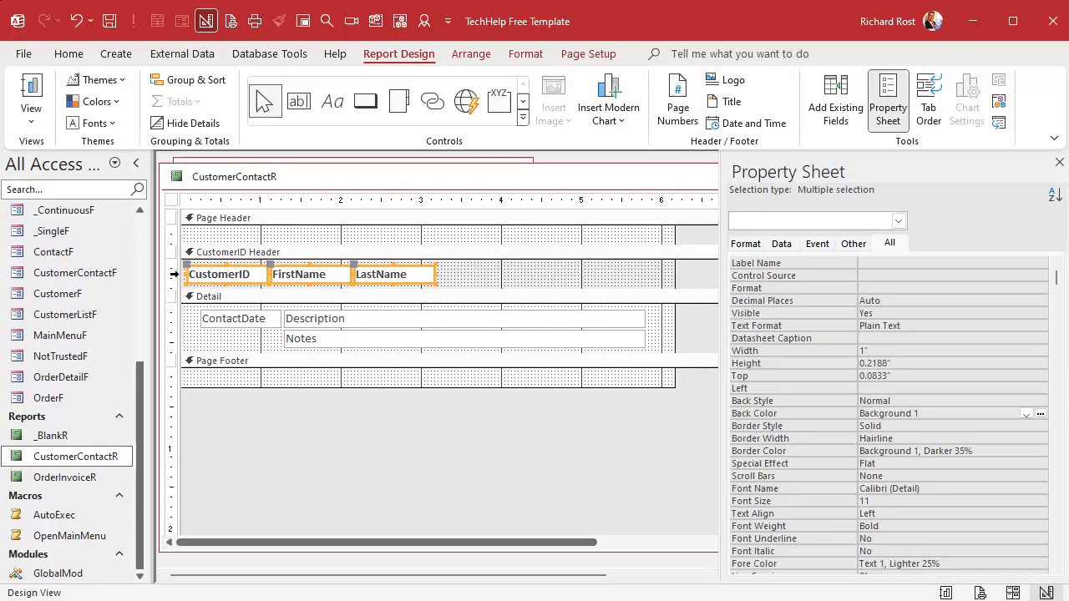
click(538, 55)
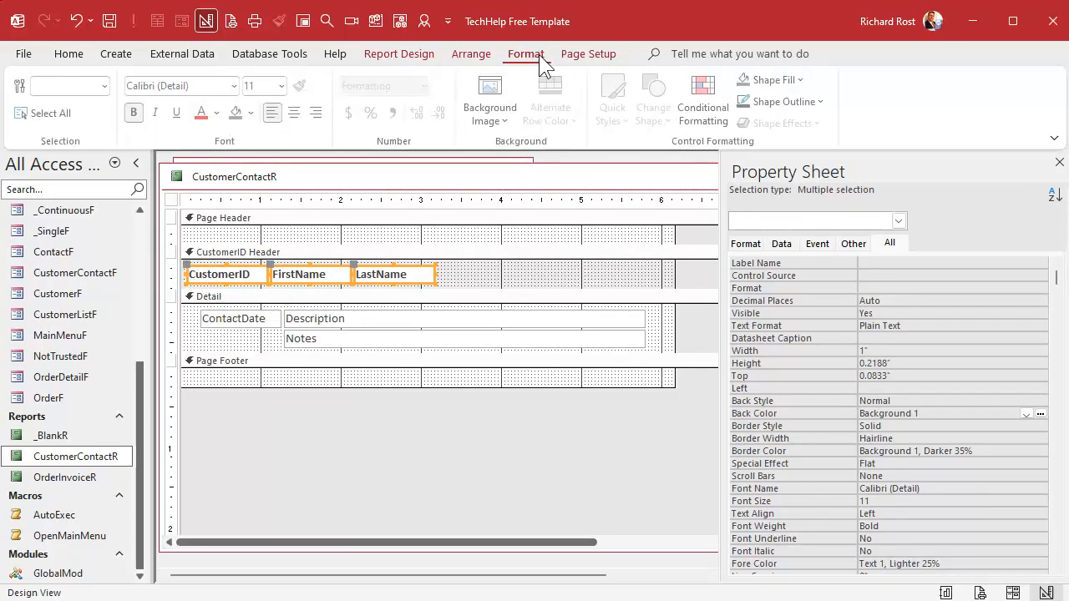
click(254, 113)
click(314, 455)
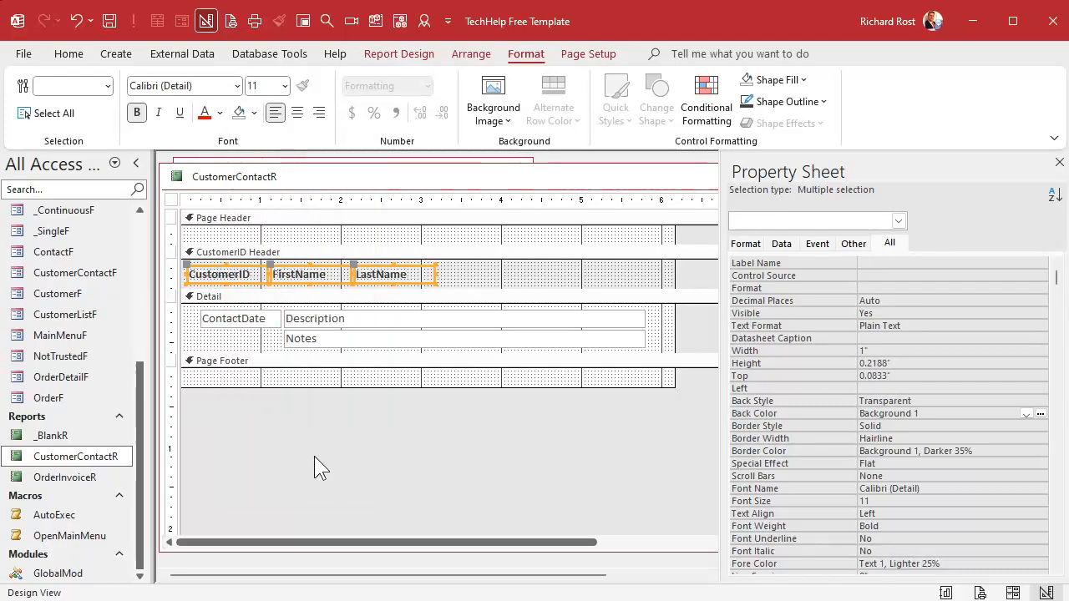
click(430, 443)
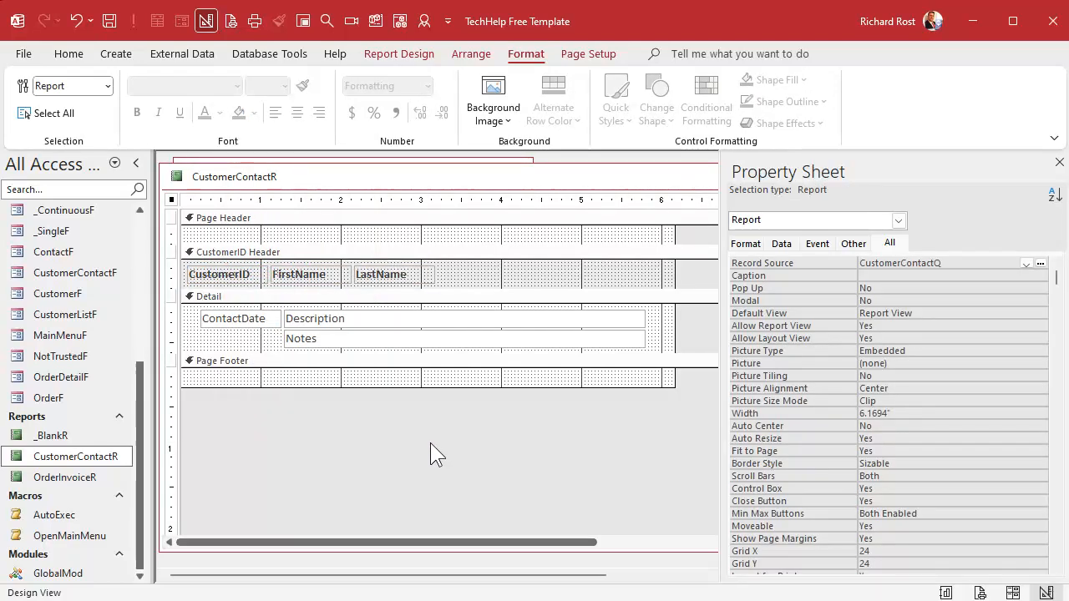
click(1058, 164)
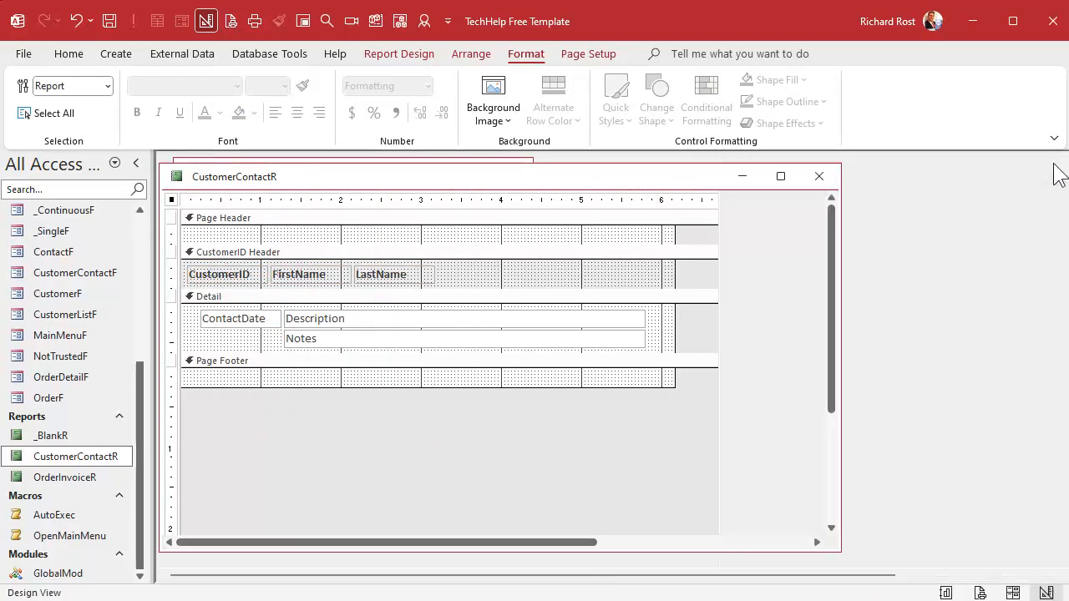
Close CustomerContactR with its color changes saved and reopen it in Print Preview
click(815, 174)
right_click(58, 457)
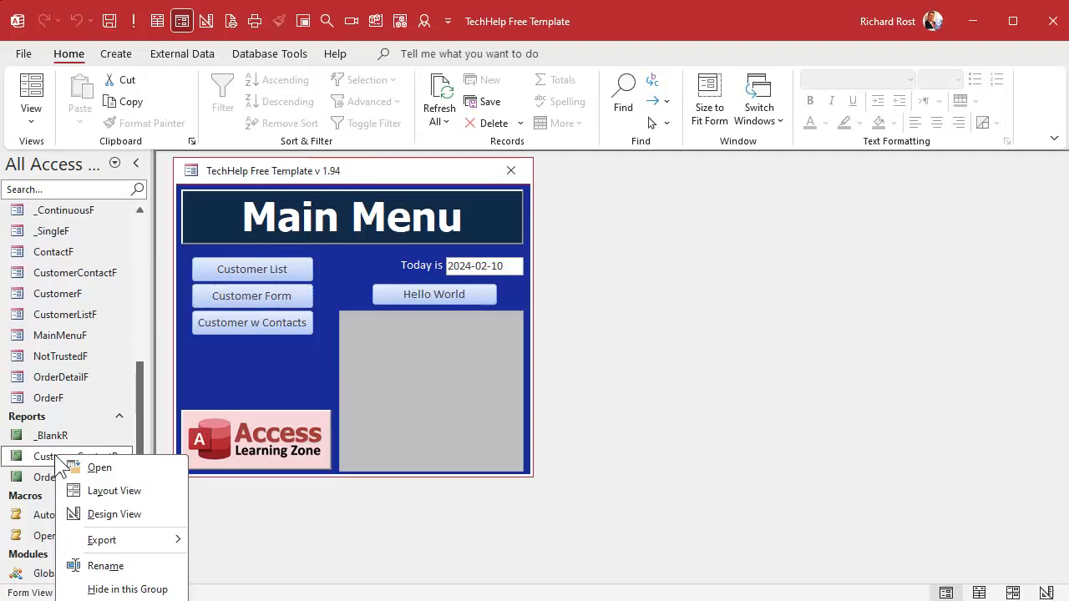
click(100, 467)
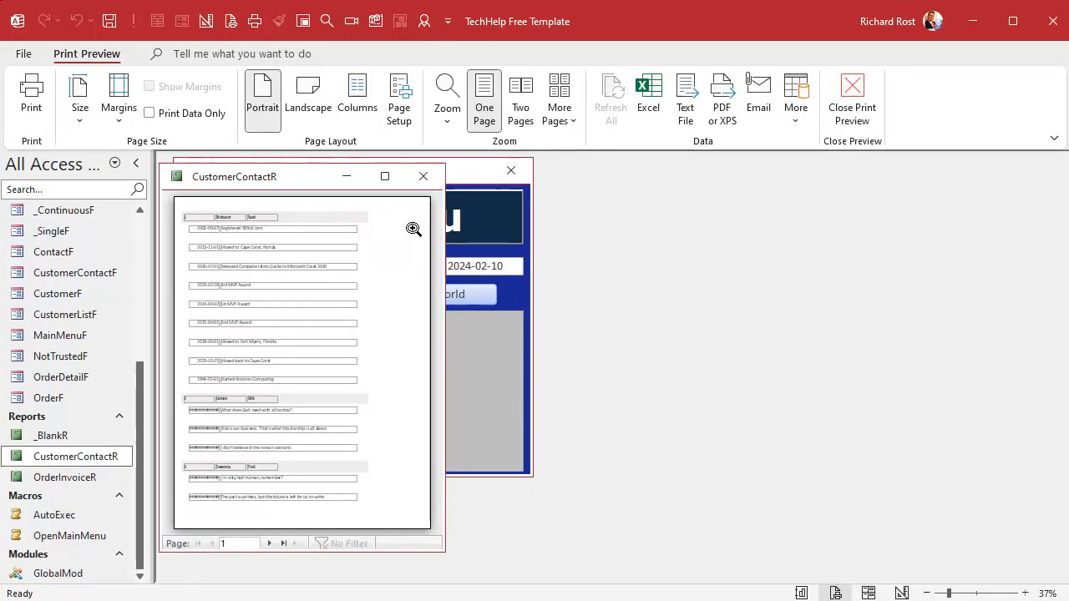
Widen and zoom the report preview to examine the header shading, contact rows and text box borders, and return to Design View
drag(443, 222, 750, 213)
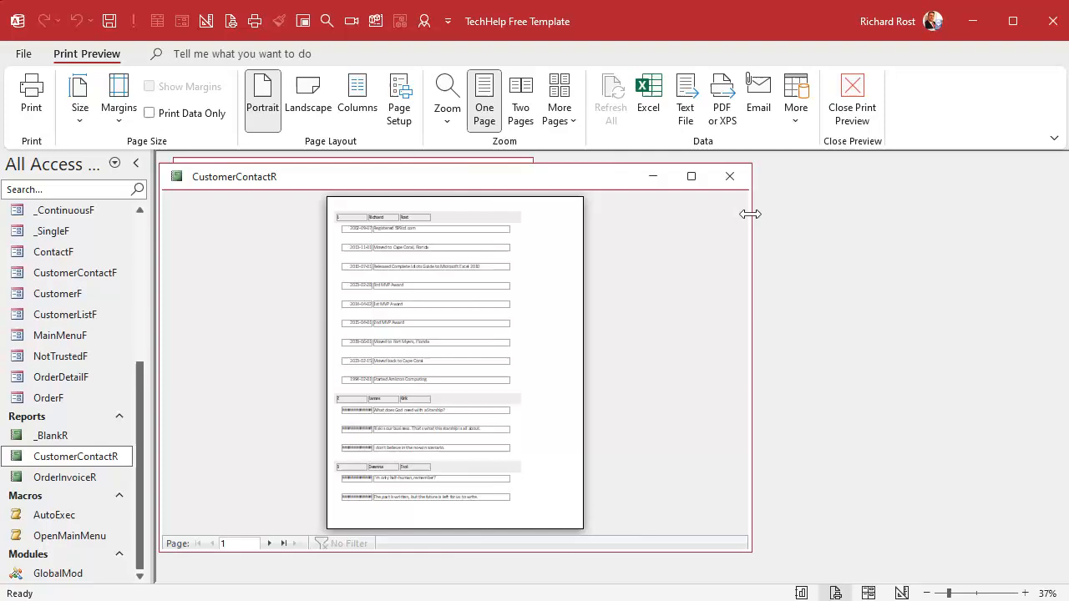
click(424, 217)
scroll(439, 334, down, 10)
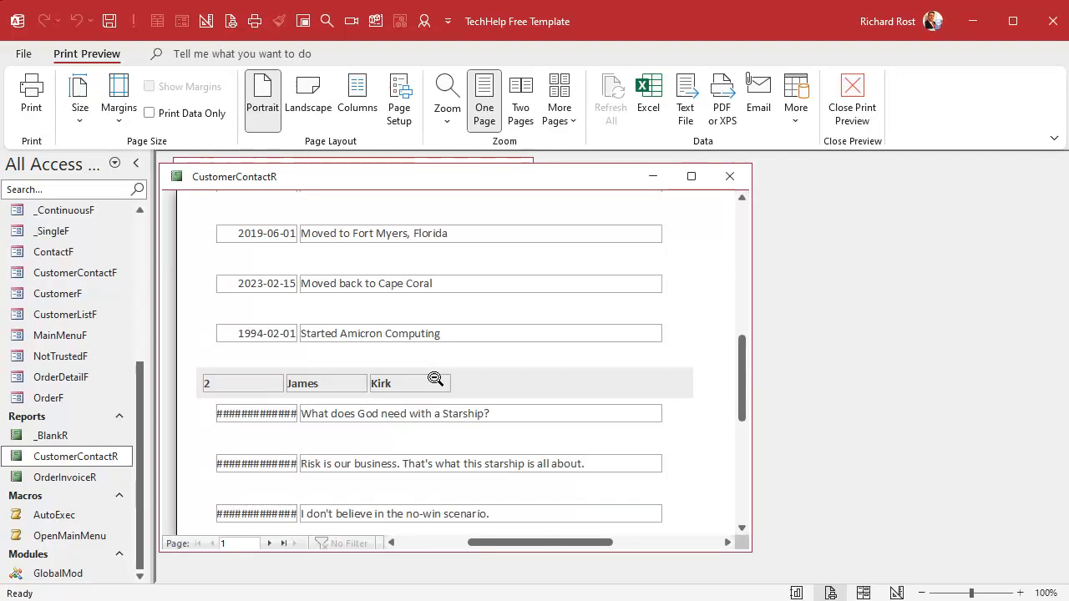
scroll(434, 378, up, 3)
scroll(325, 282, up, 1)
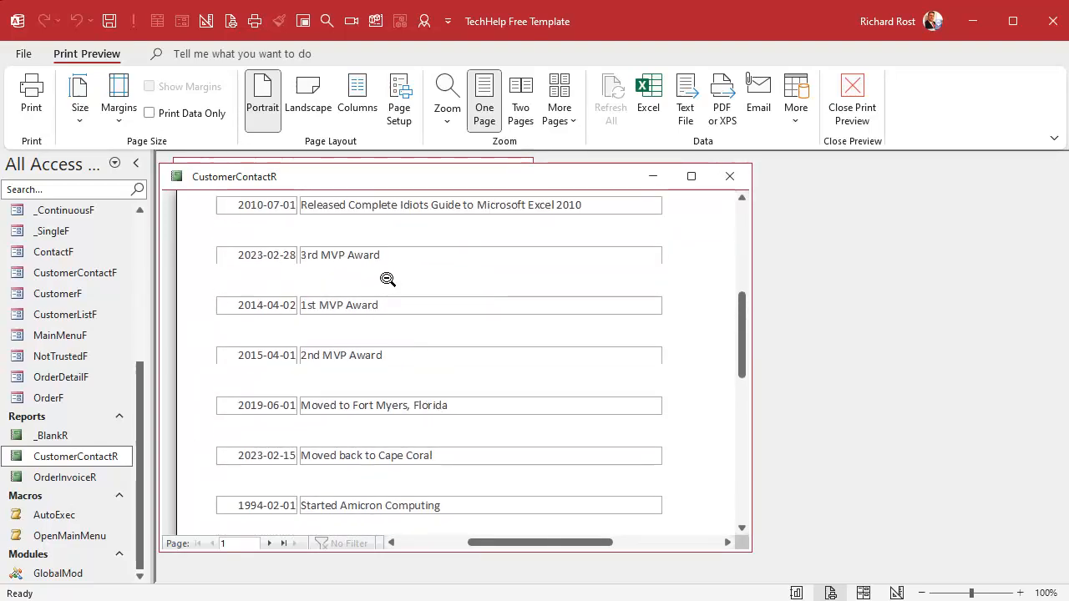
scroll(322, 250, up, 1)
right_click(399, 194)
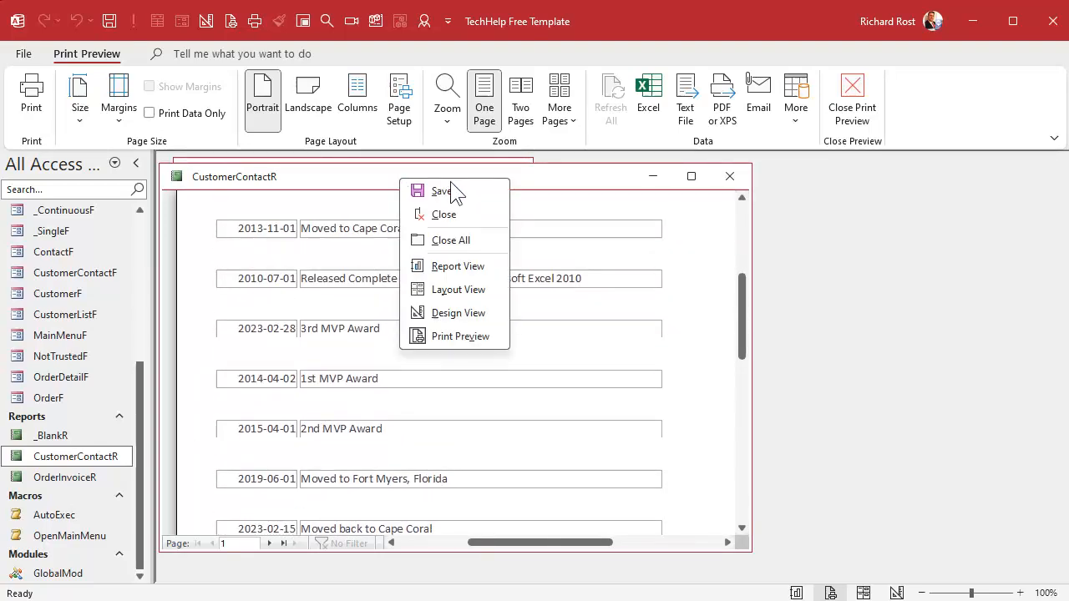
click(460, 312)
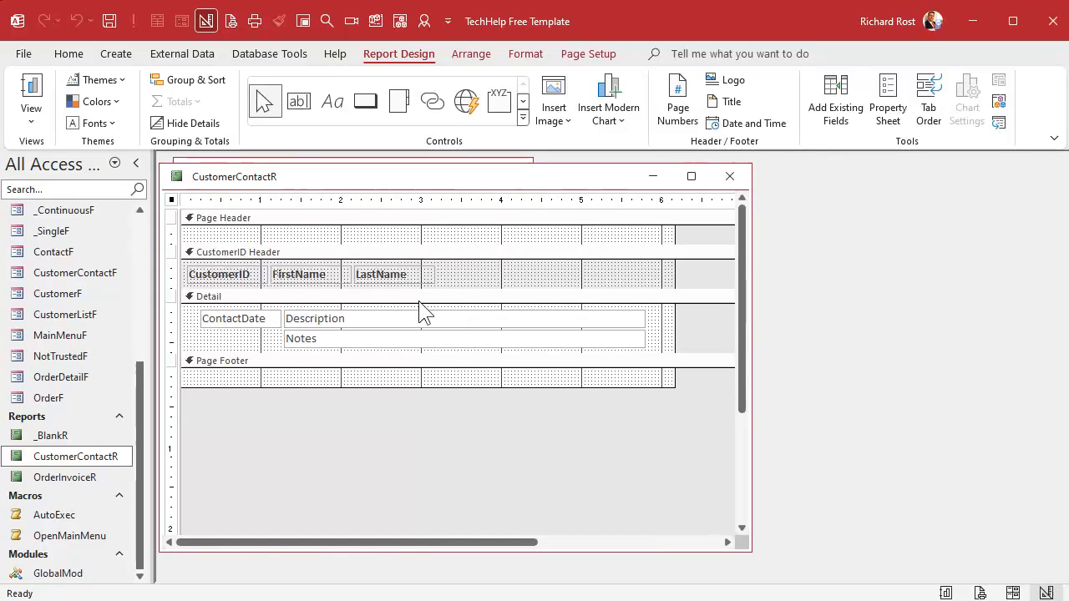
Make the borders of all six text boxes in the CustomerID Header and Detail sections transparent, and check the result in Print Preview
drag(174, 268, 174, 346)
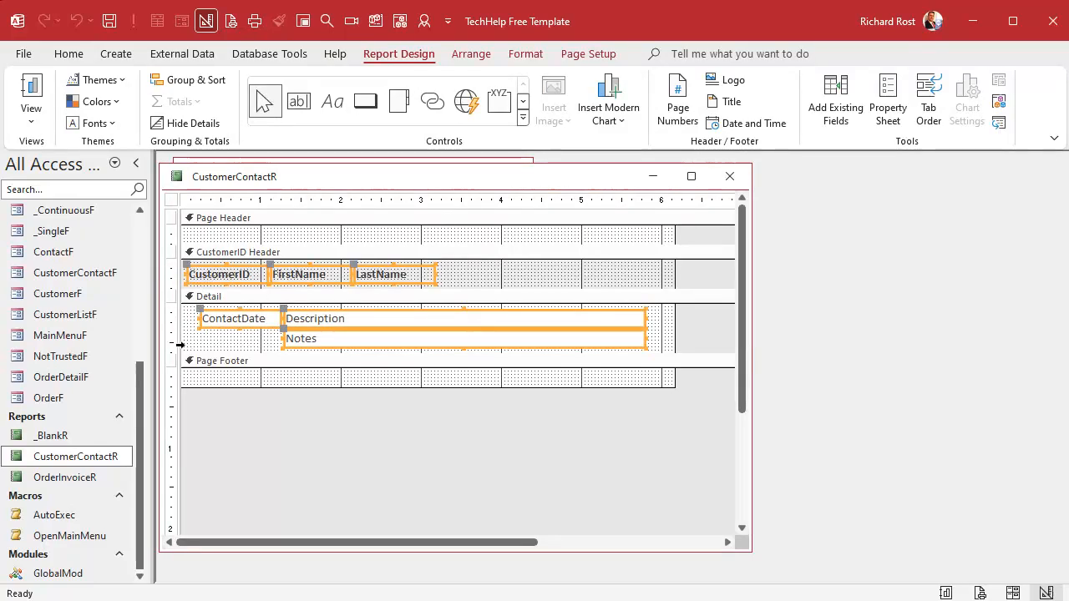
click(525, 53)
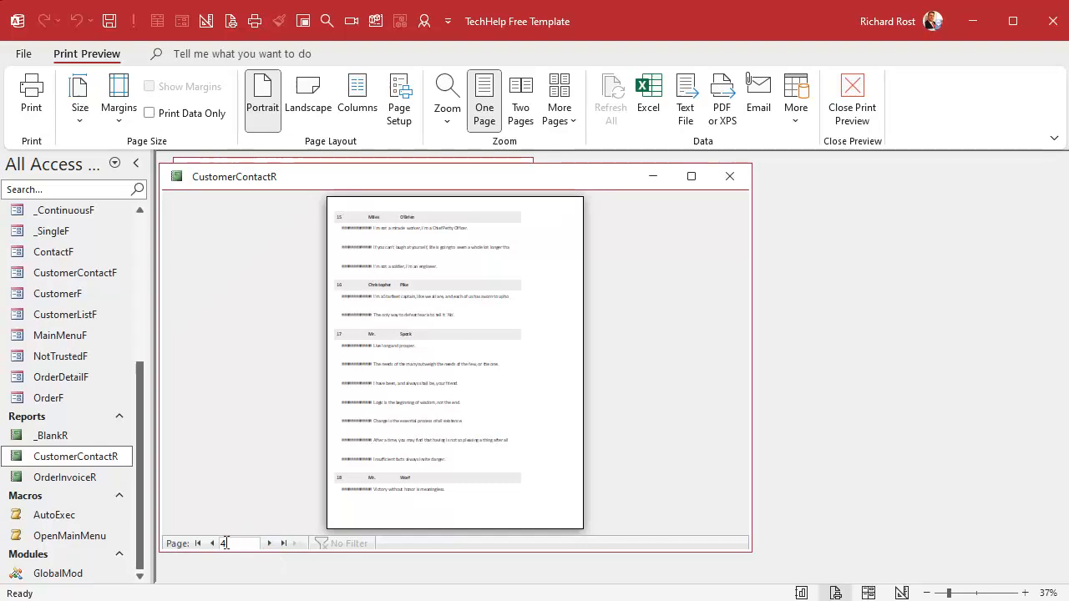
click(198, 544)
right_click(431, 182)
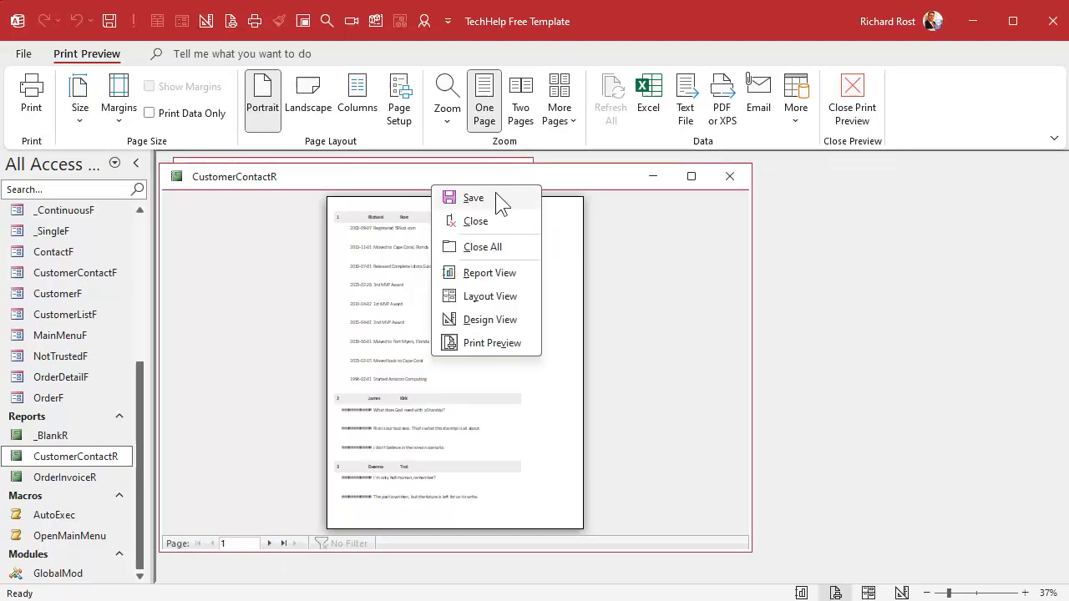
click(499, 323)
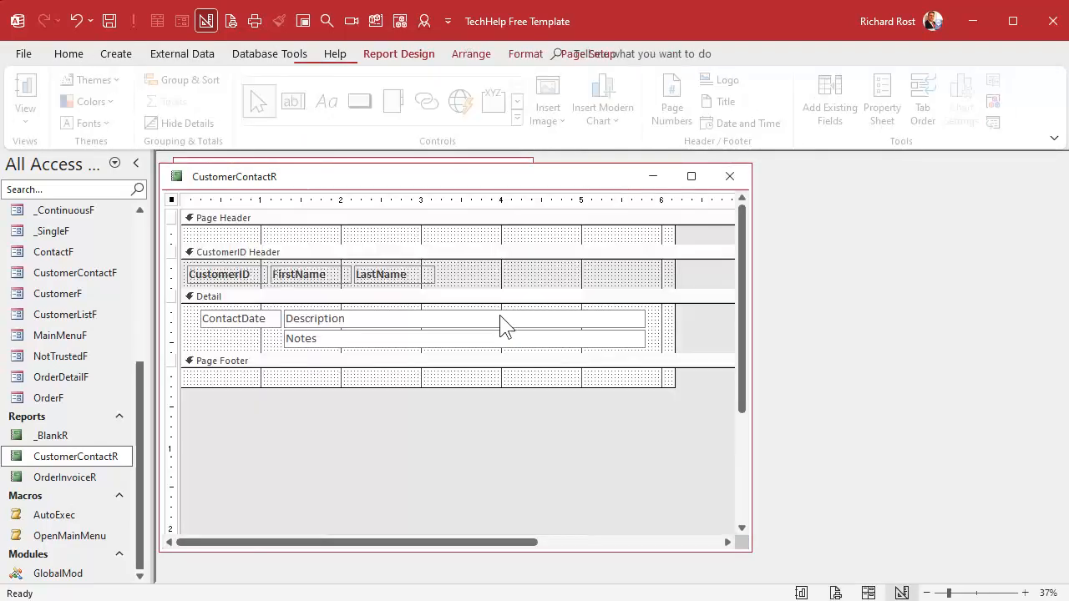
Set Can Grow and Can Shrink to Yes for the ContactDate, Description and Notes text boxes in the Detail section
click(180, 324)
key(F4)
click(192, 341)
drag(170, 317, 171, 345)
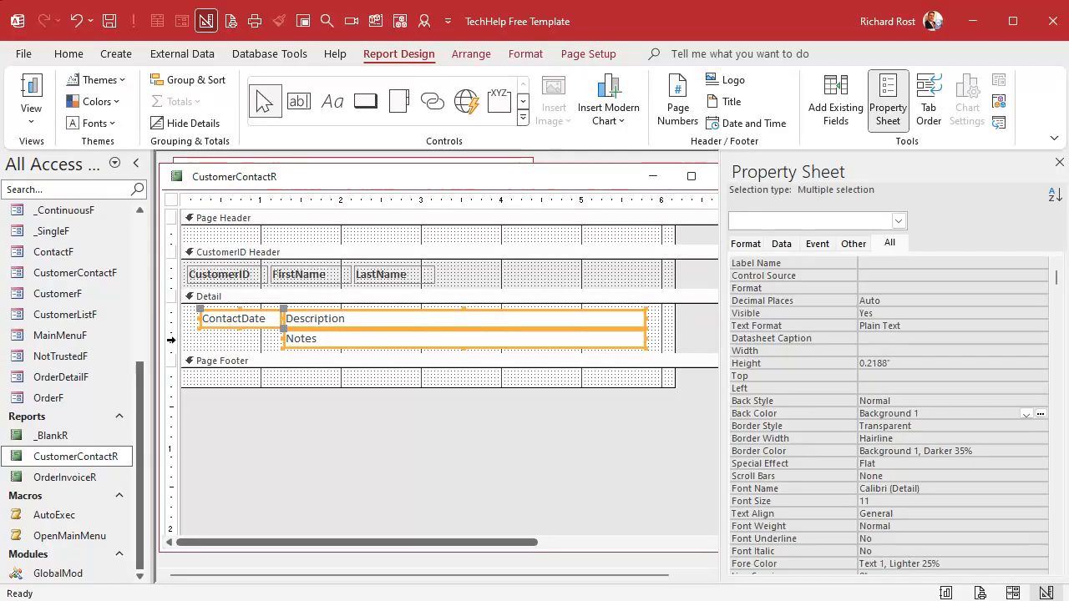
click(747, 244)
scroll(942, 404, down, 8)
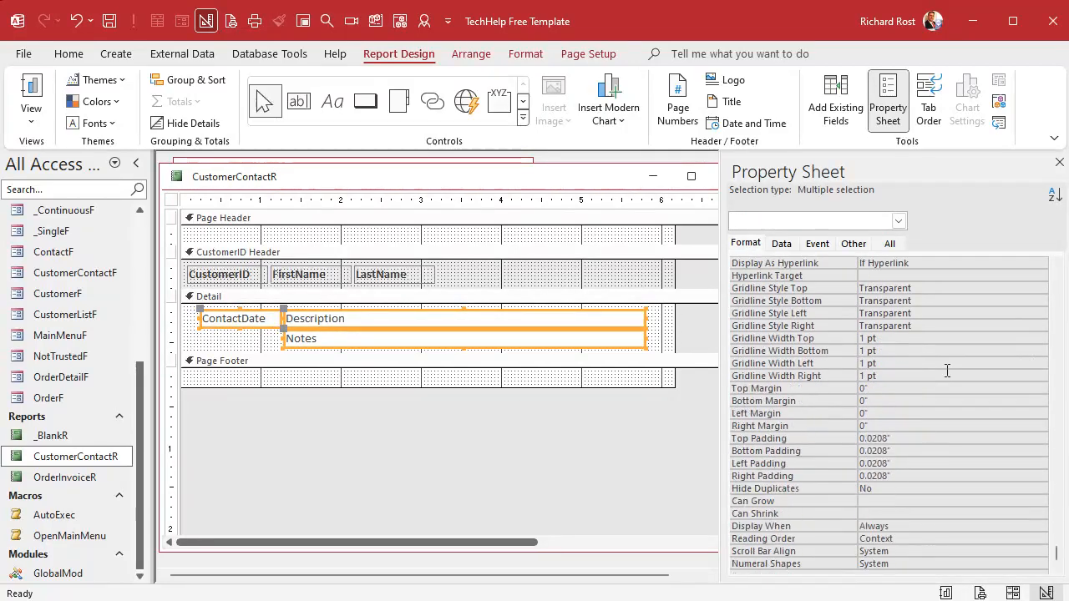
double_click(894, 502)
double_click(896, 513)
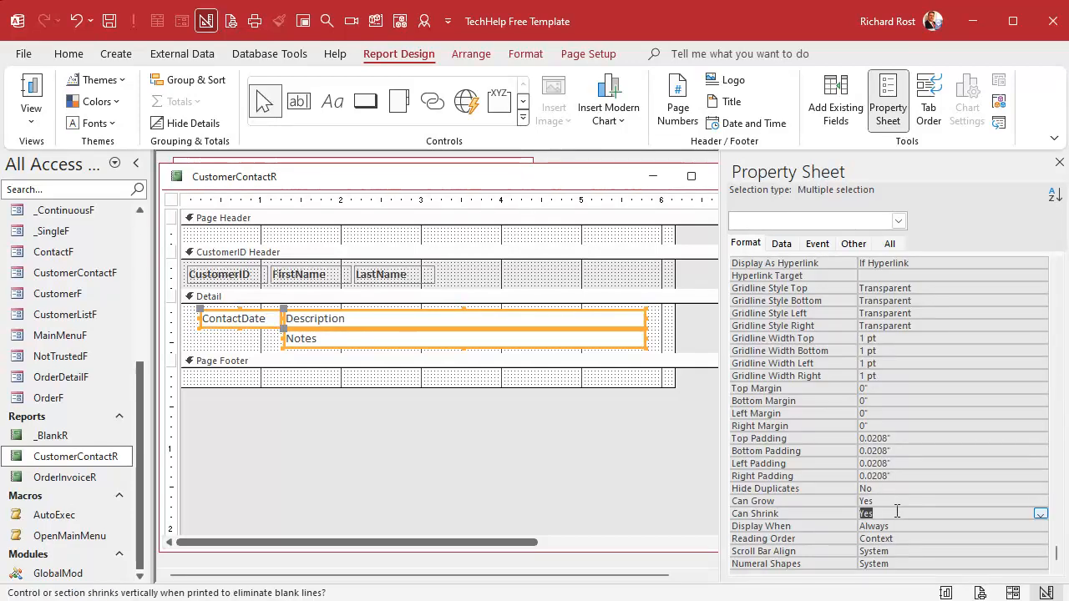
Set the Detail section's own Can Shrink property to Yes and close its properties
click(524, 296)
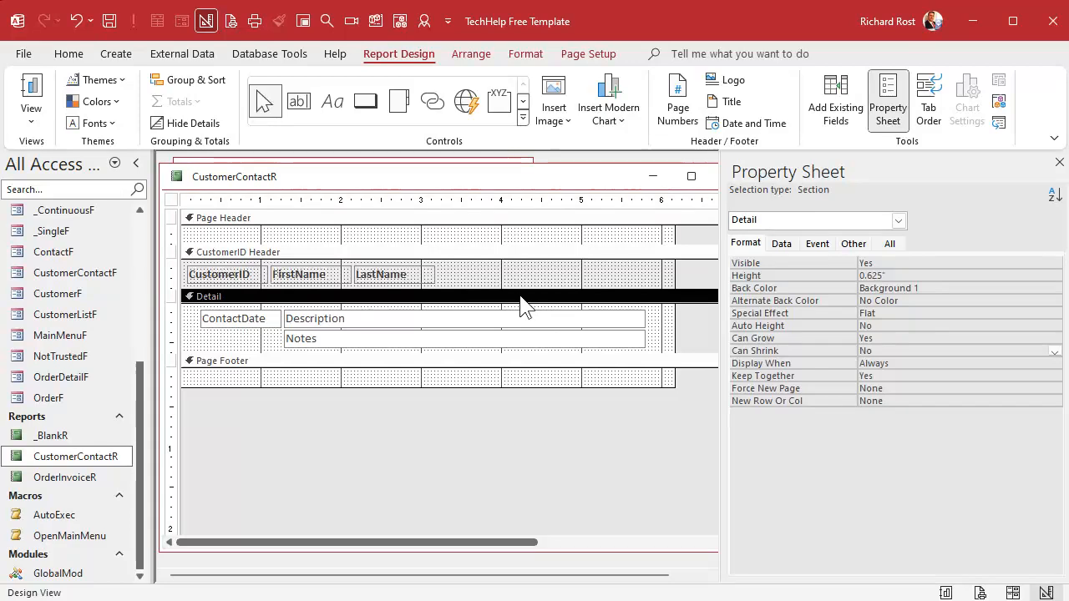
click(925, 352)
double_click(889, 349)
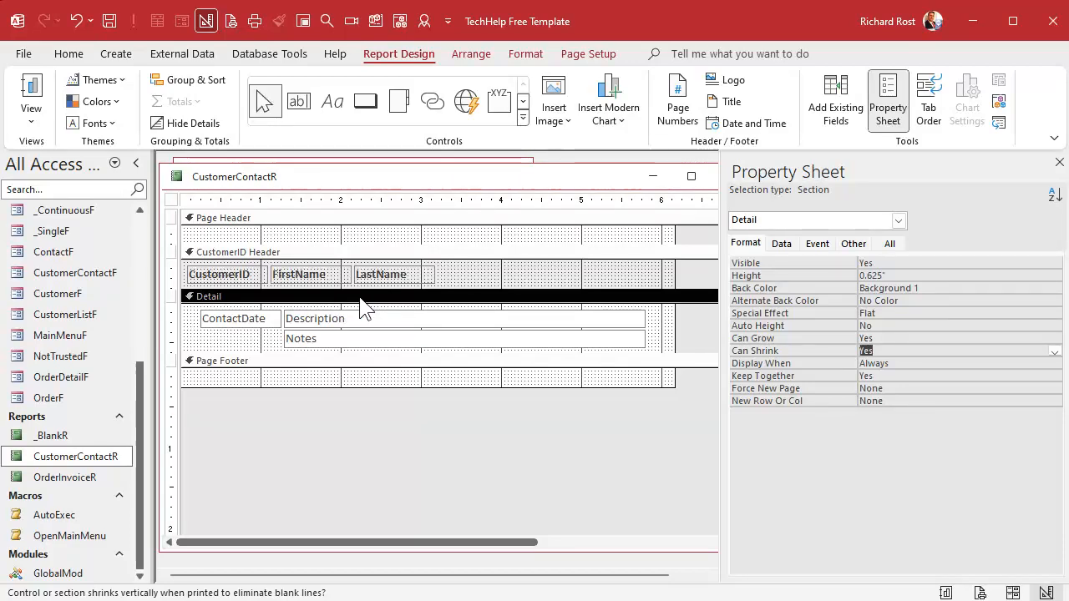
click(1058, 162)
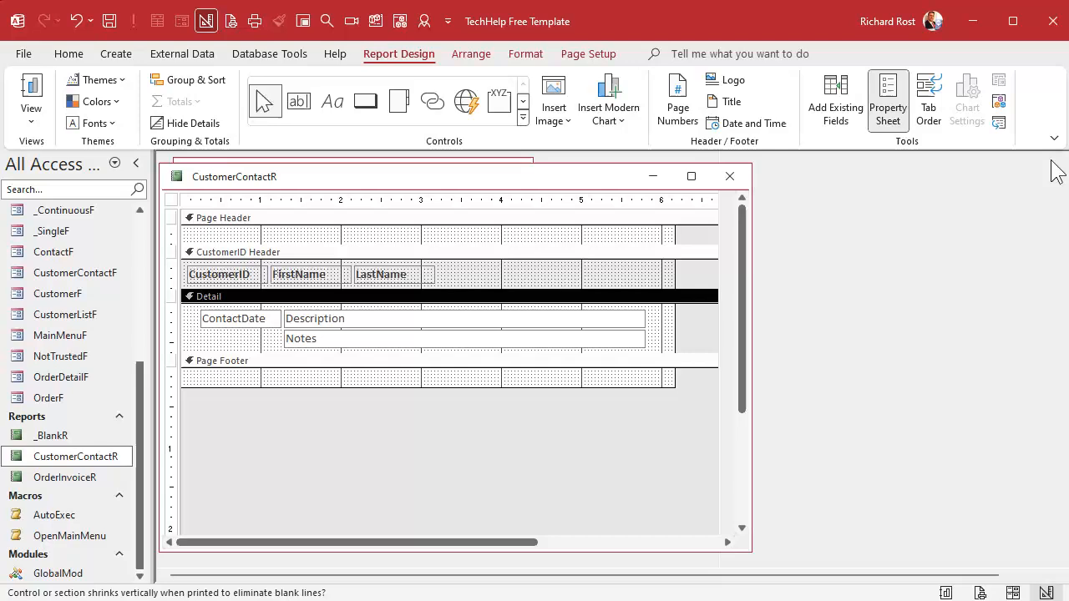
Close the report with its grow and shrink settings saved and reopen CustomerContactR in Print Preview
click(730, 175)
right_click(88, 455)
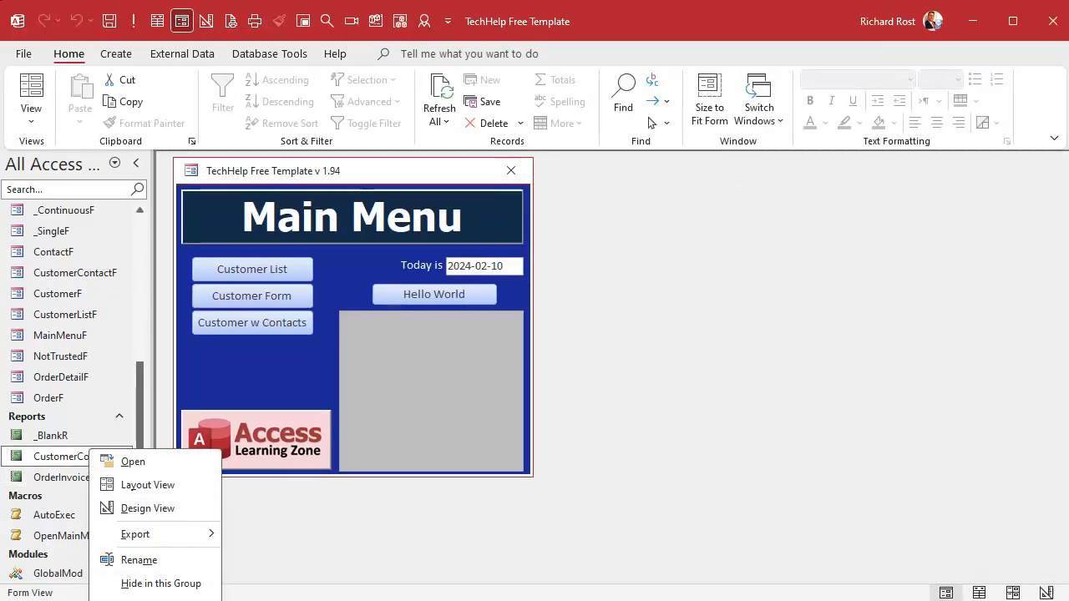
click(133, 461)
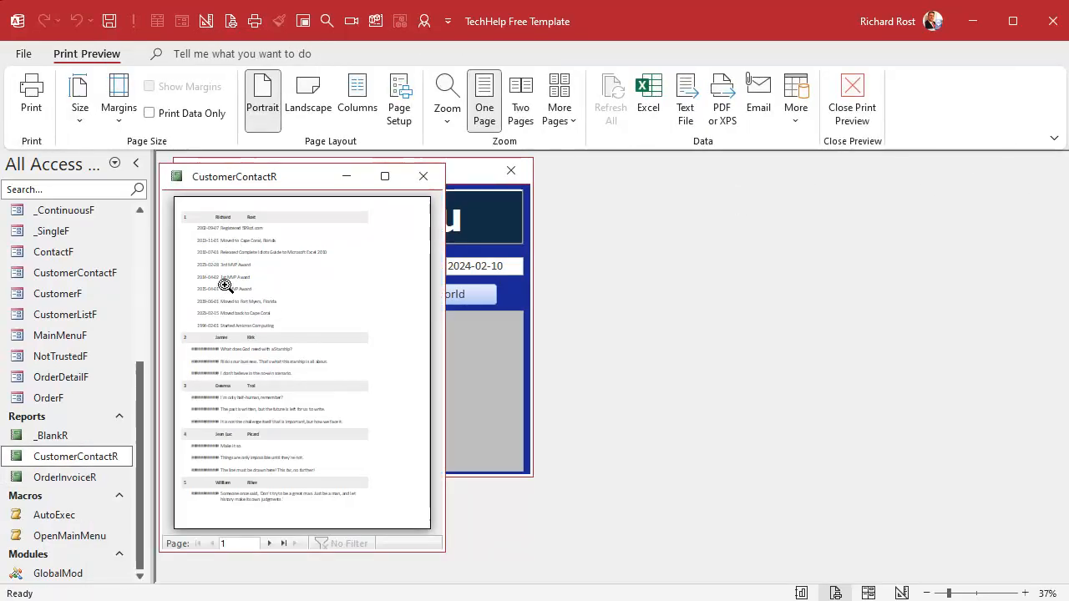
Zoom in on the preview to examine the row spacing and contact dates, and return to Design View in a wider window
click(200, 232)
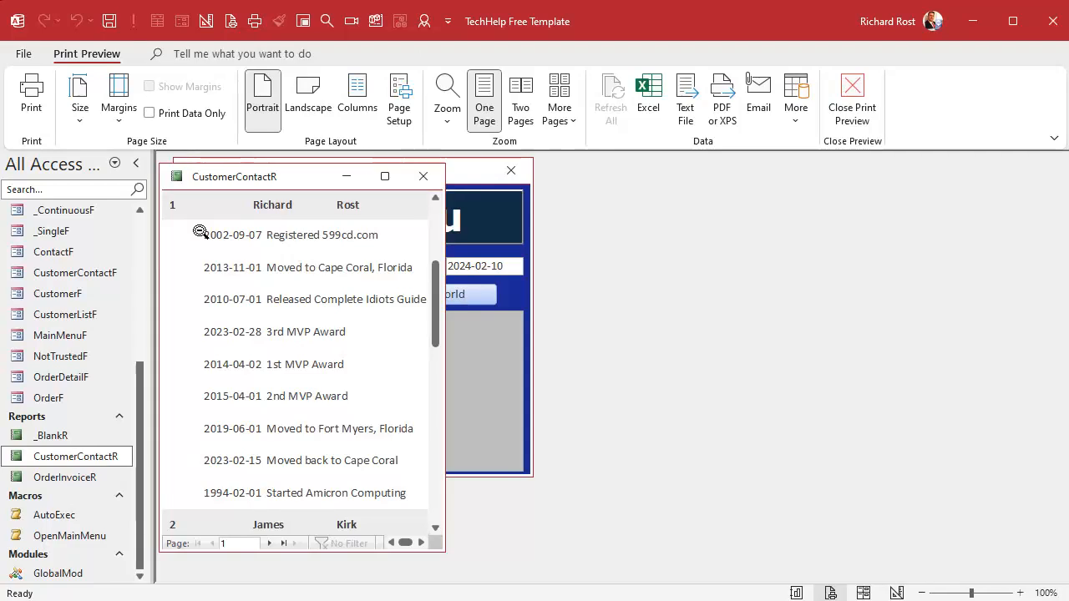
click(202, 232)
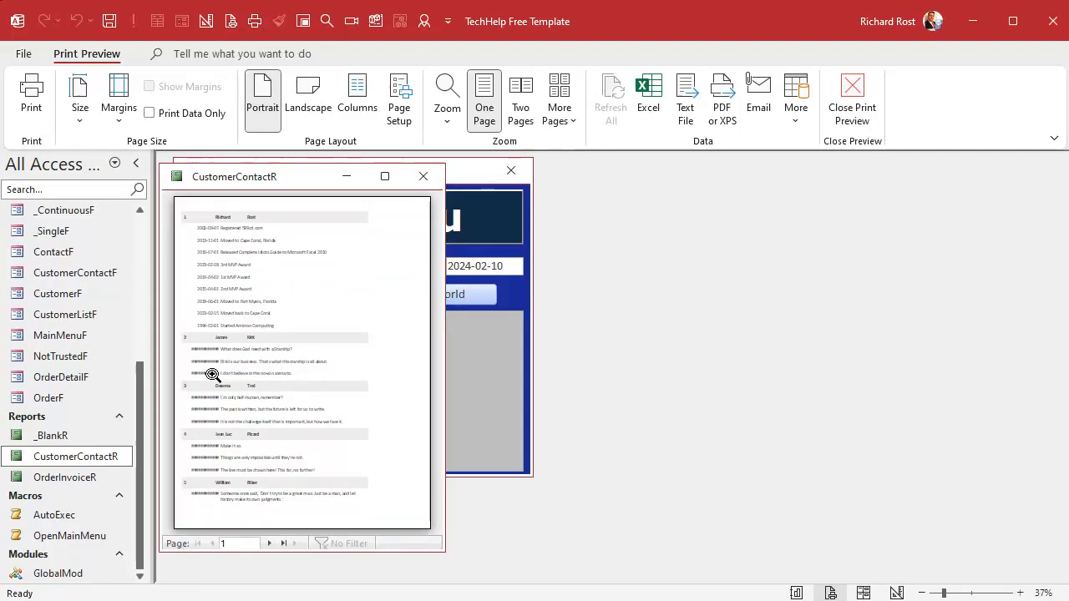
click(211, 343)
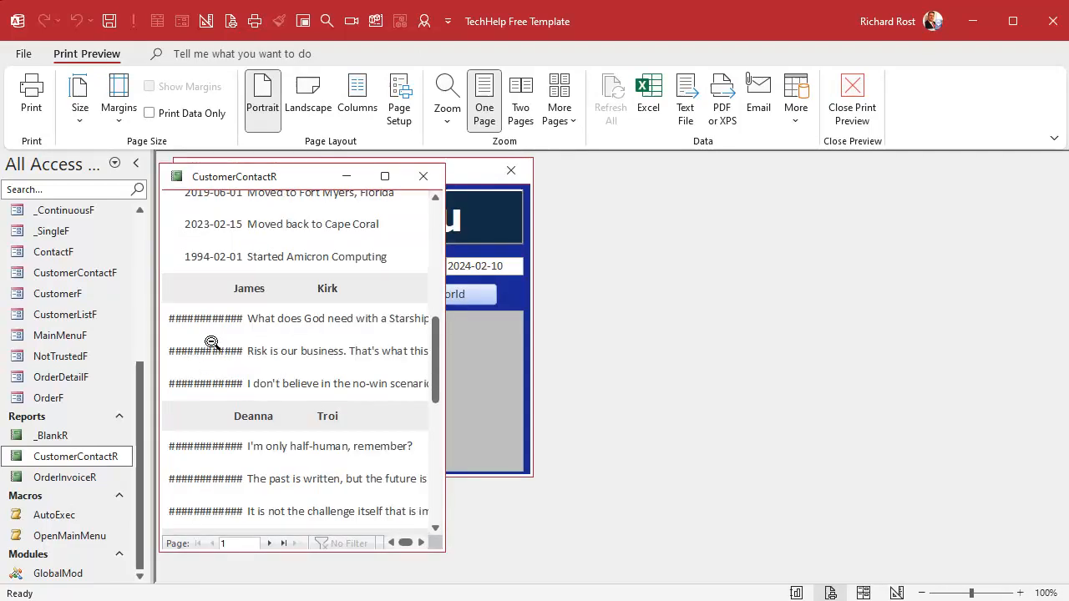
right_click(298, 178)
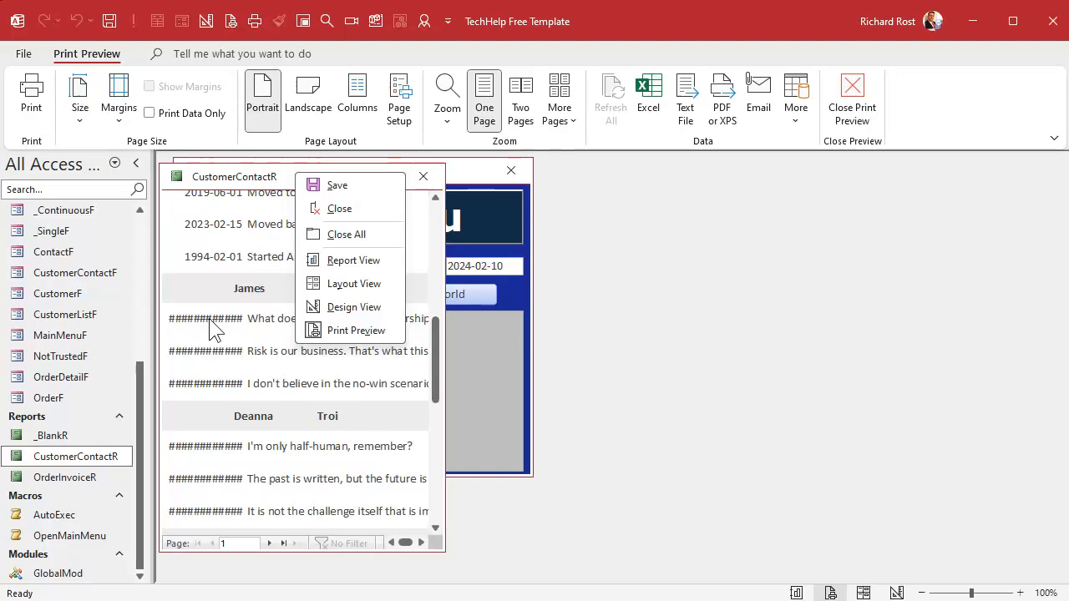
click(351, 306)
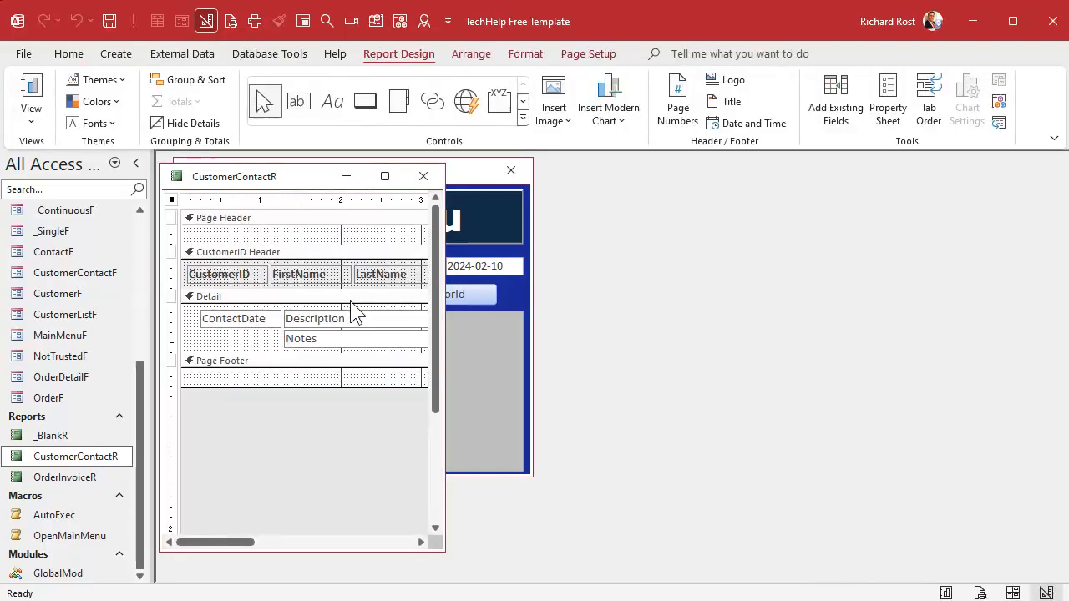
drag(443, 318, 754, 322)
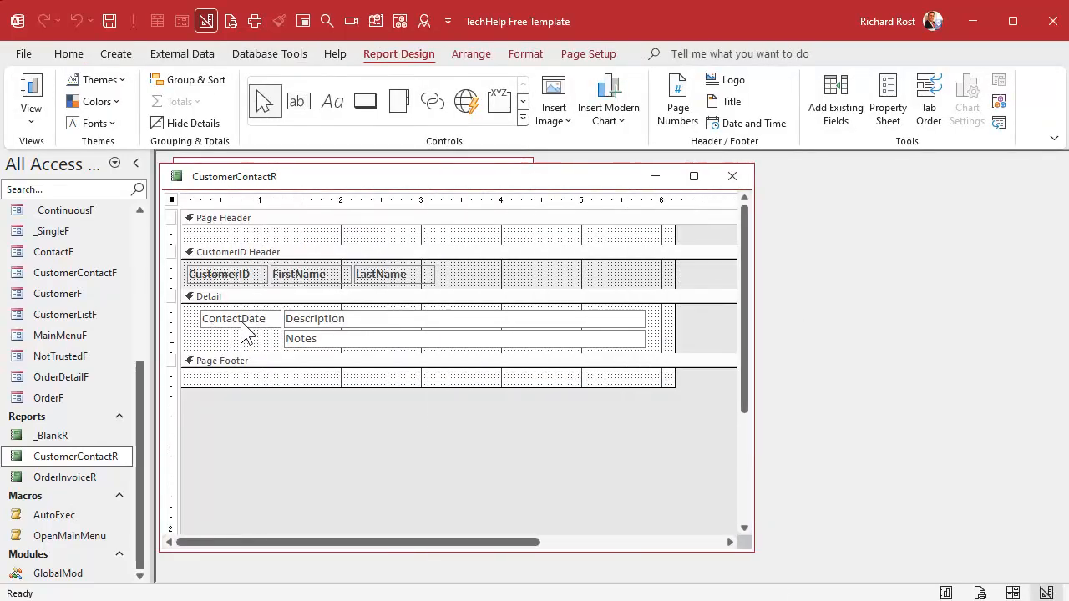
Set the Format property of the ContactDate text box in the Detail section to yyyy-mm-dd
click(240, 325)
double_click(240, 326)
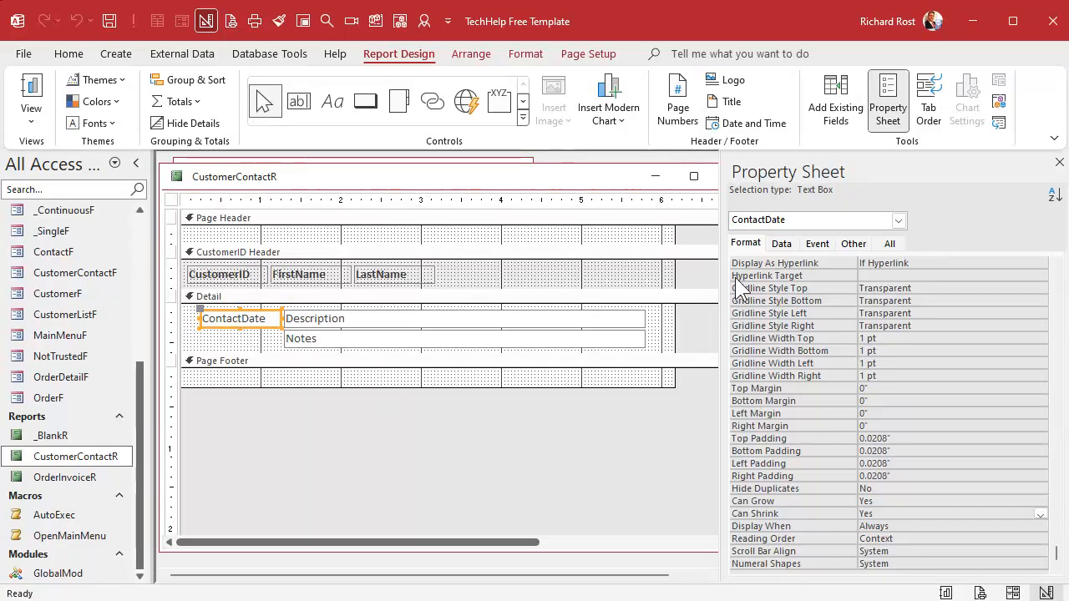
scroll(994, 365, up, 8)
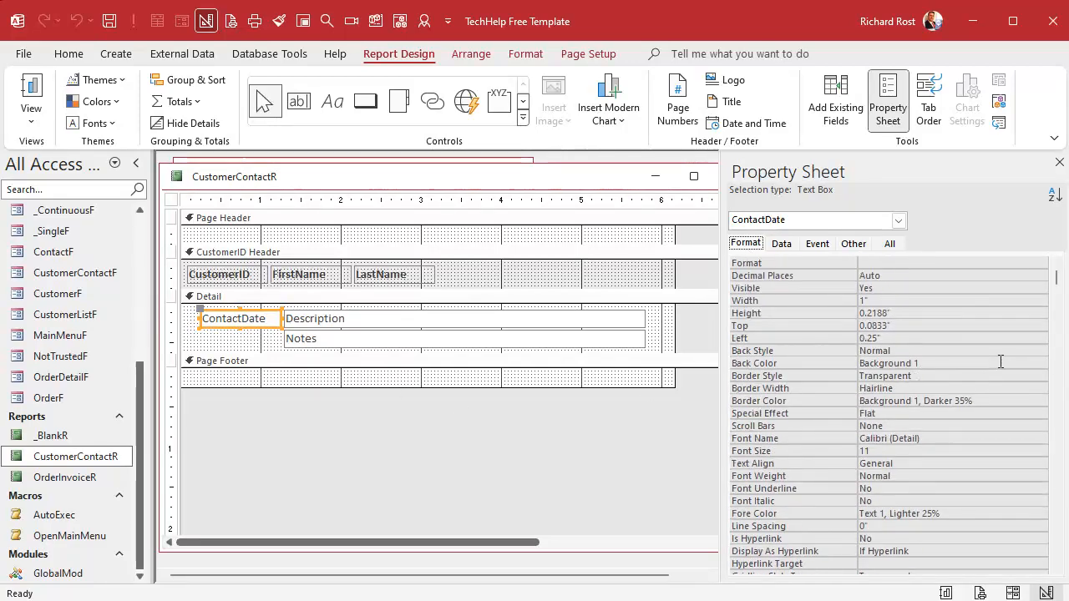
click(927, 264)
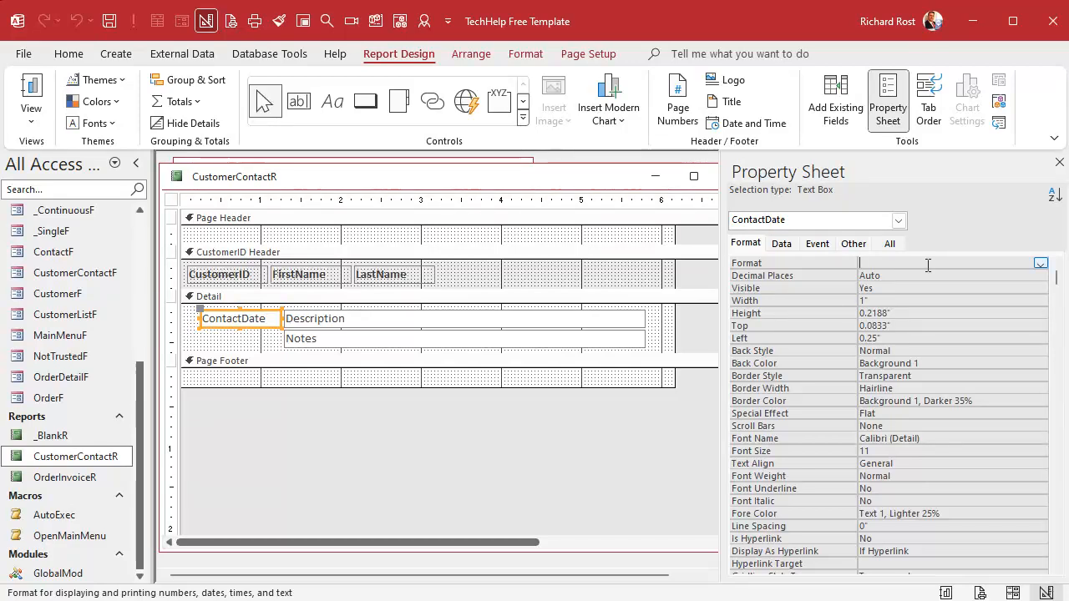
text(yyyy-mm-dd)
key(Return)
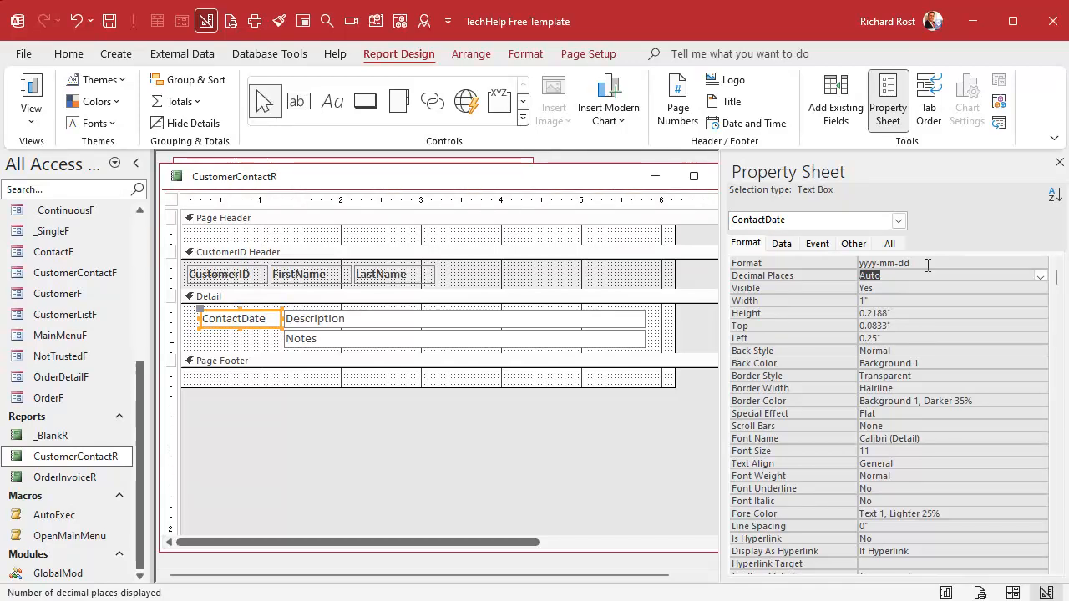
Narrow the CustomerID text box in the CustomerID Header and shift FirstName and LastName over to sit directly beside it
click(259, 350)
drag(169, 273, 172, 338)
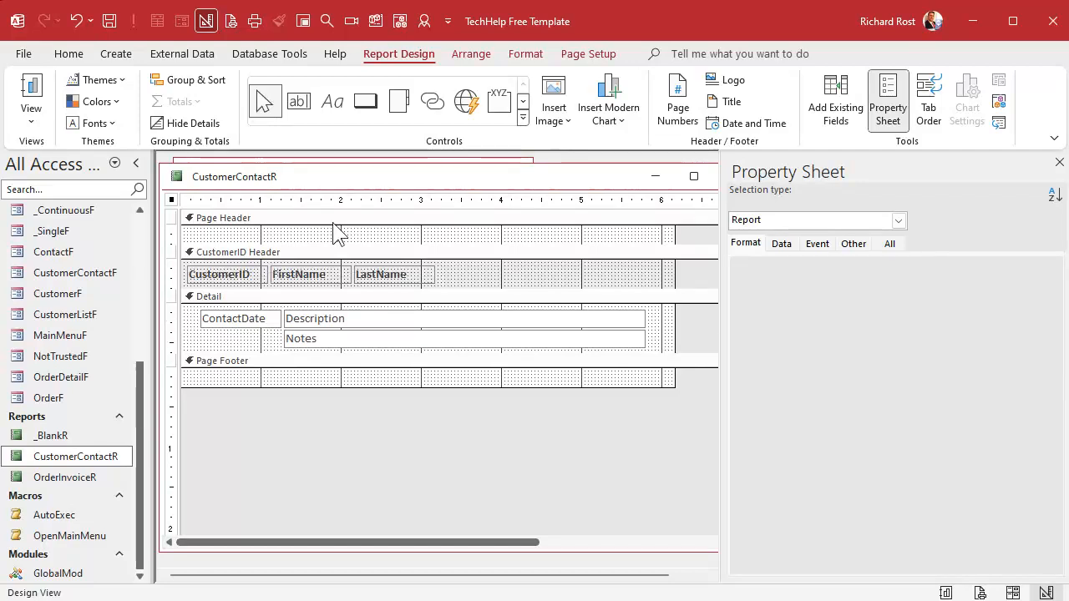
click(525, 55)
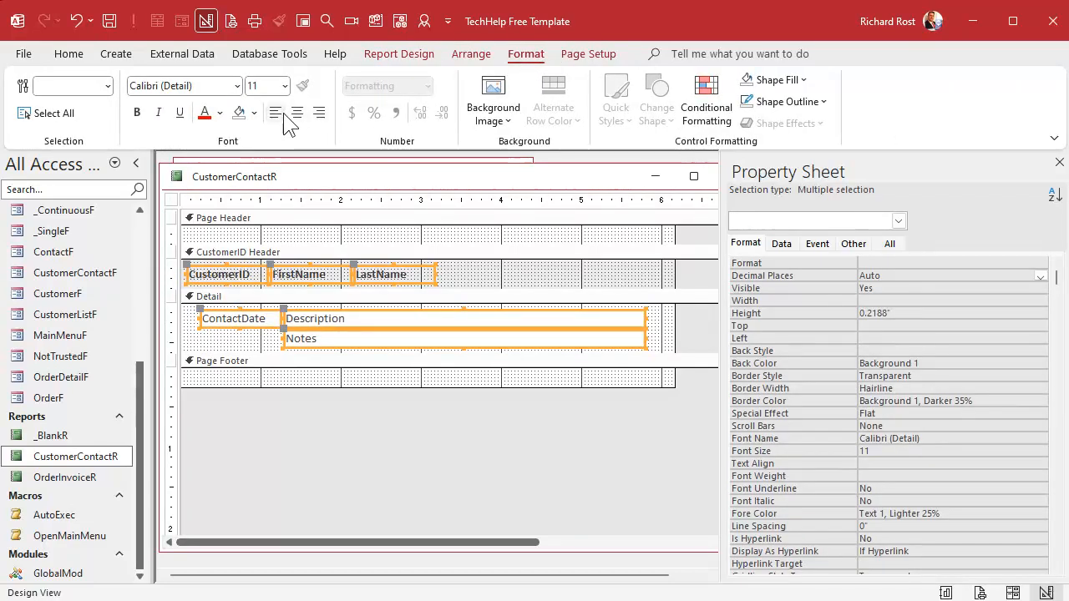
click(487, 274)
click(265, 274)
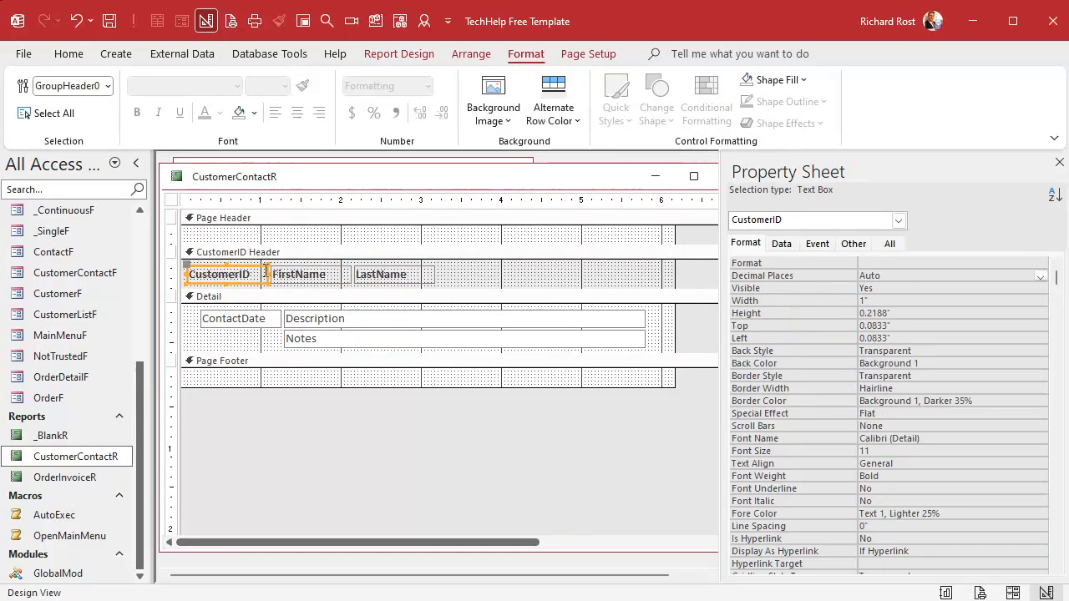
drag(266, 273, 385, 280)
drag(321, 270, 295, 266)
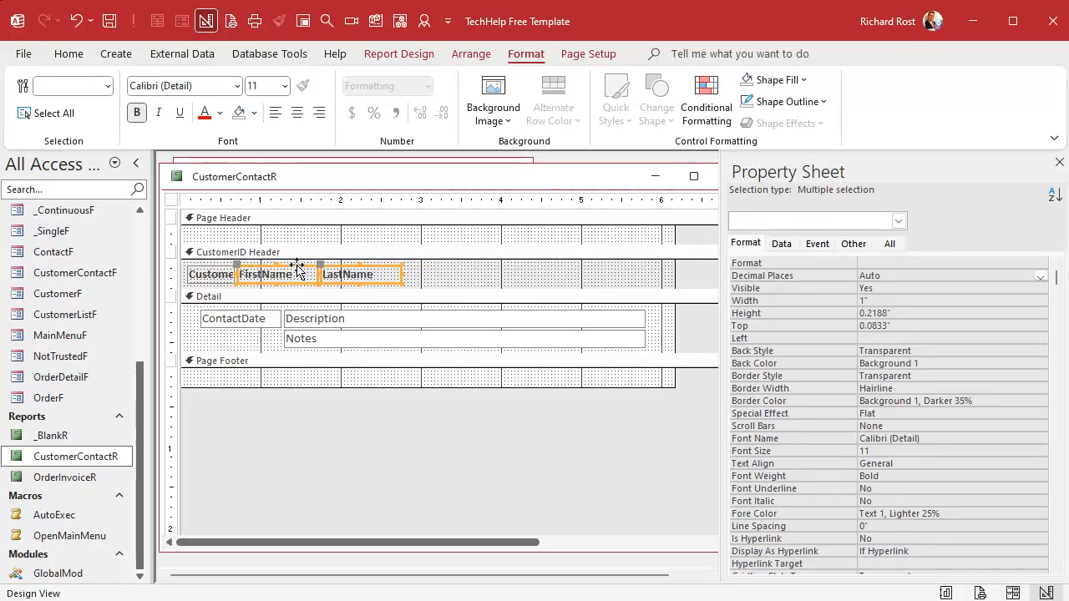
Close the properties and the report with its layout changes saved, and reopen CustomerContactR in Print Preview
click(1057, 160)
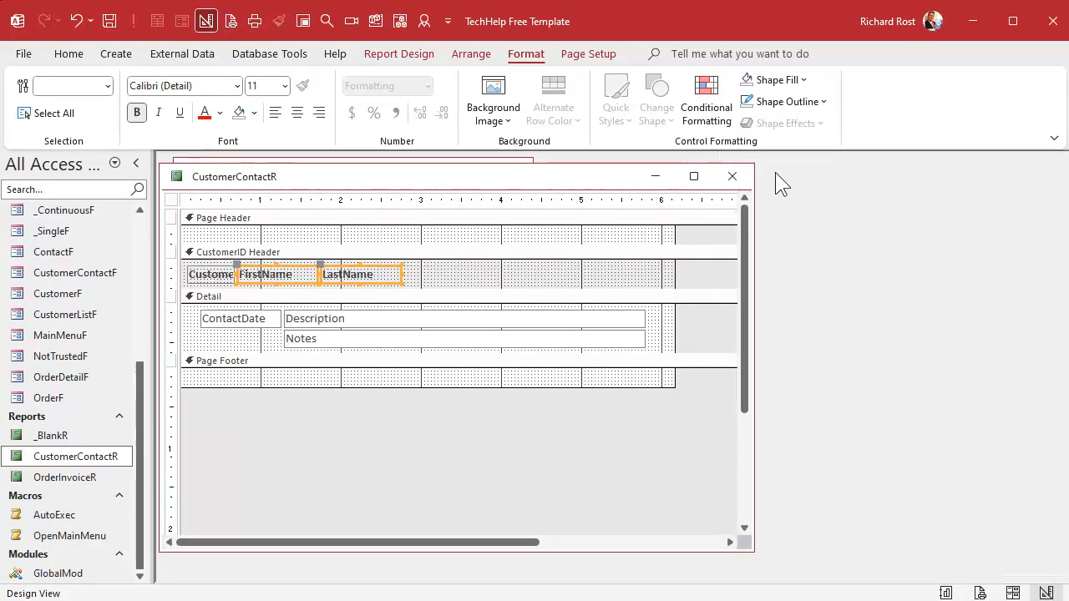
click(739, 176)
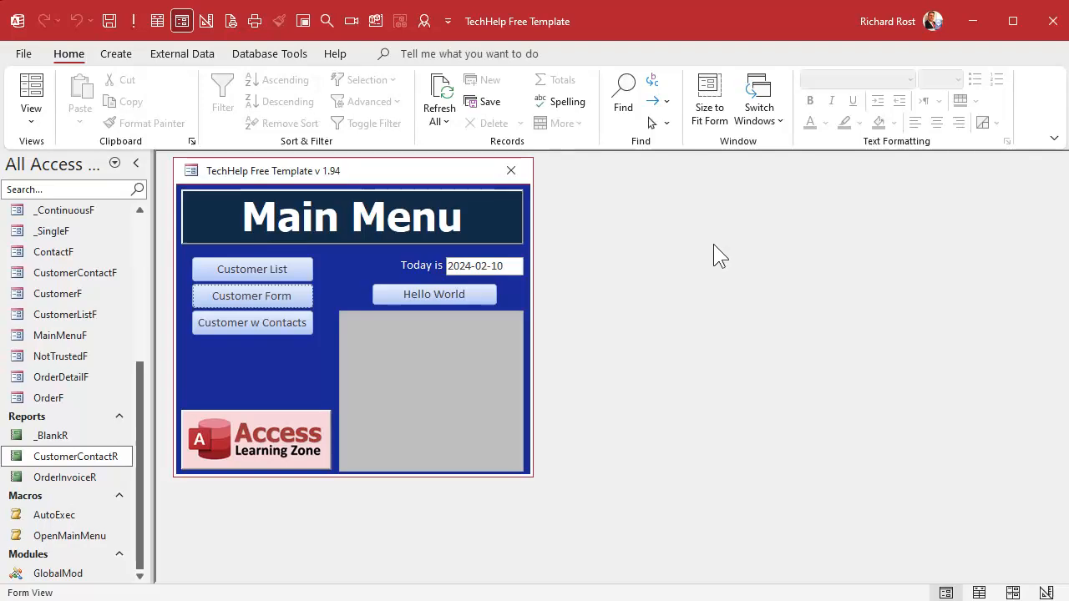
right_click(84, 456)
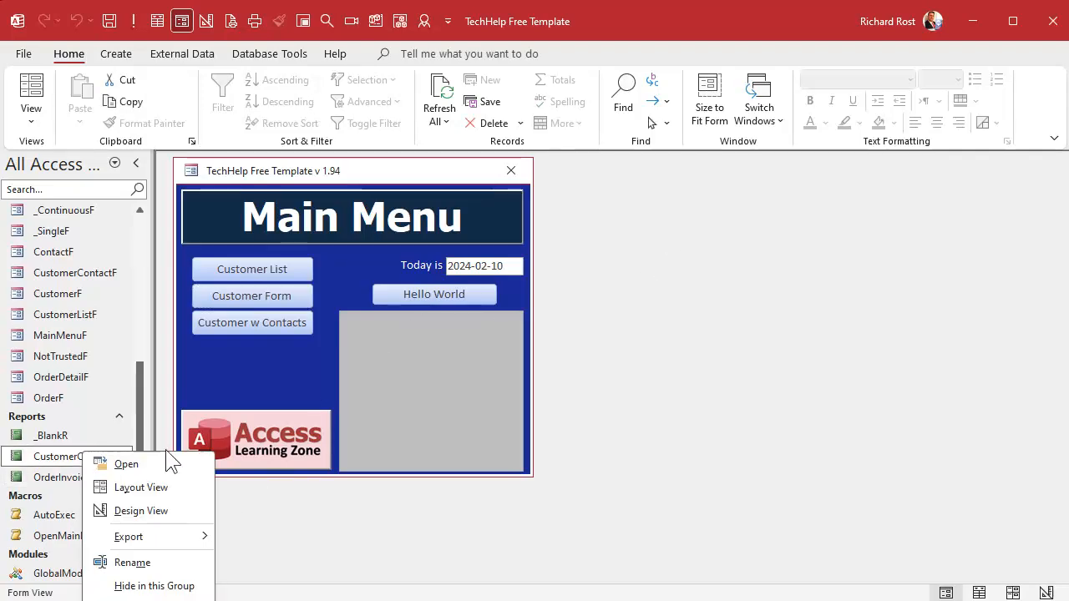
click(126, 464)
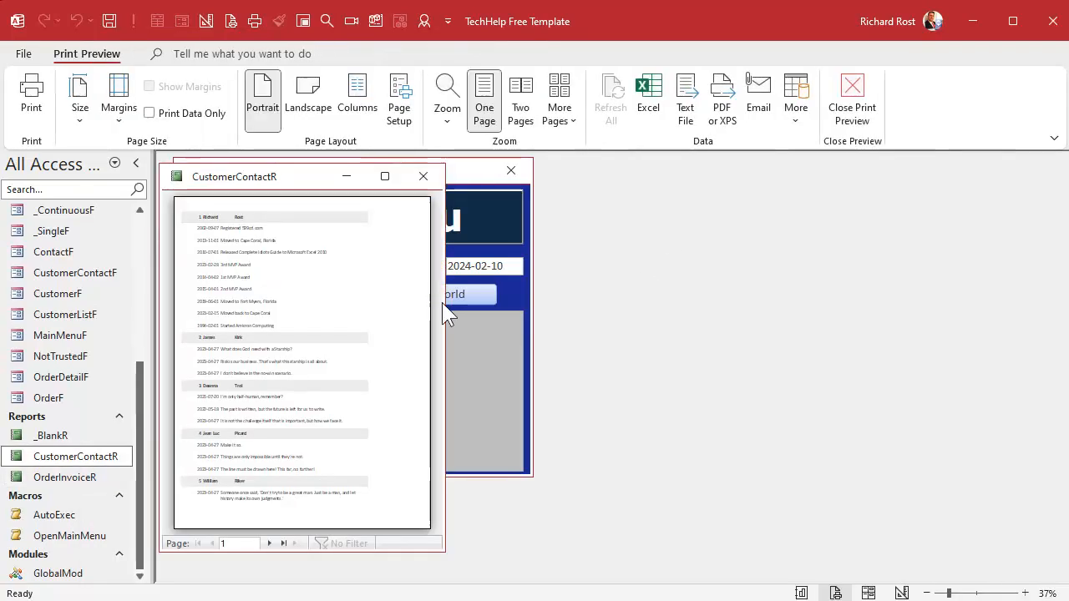
Examine the date format and customer spacing on the first page, then leaf through to page 4 and return to page 1
click(209, 212)
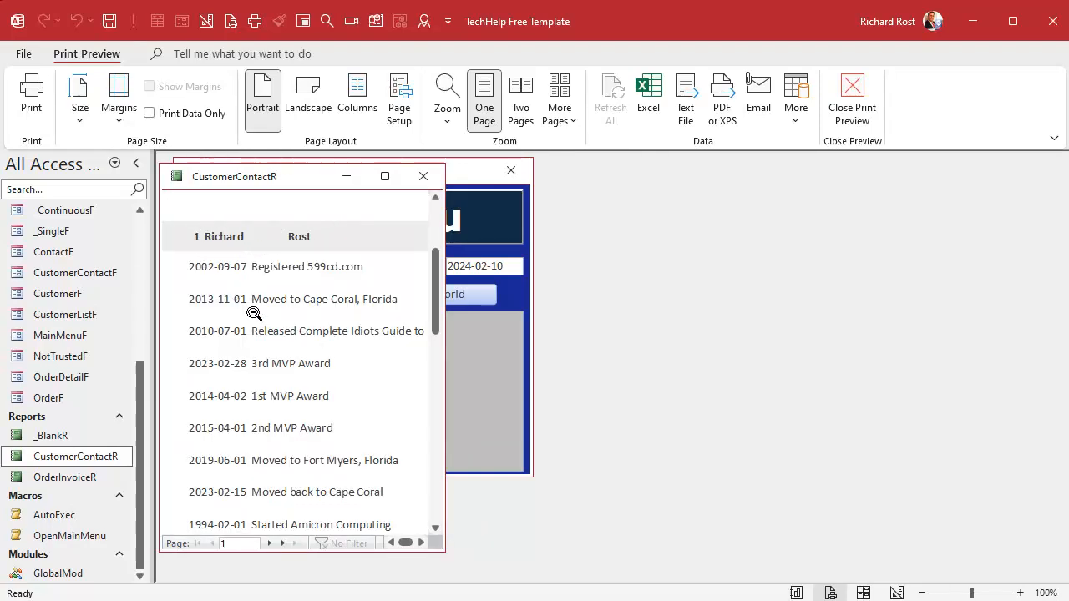
click(272, 391)
click(226, 409)
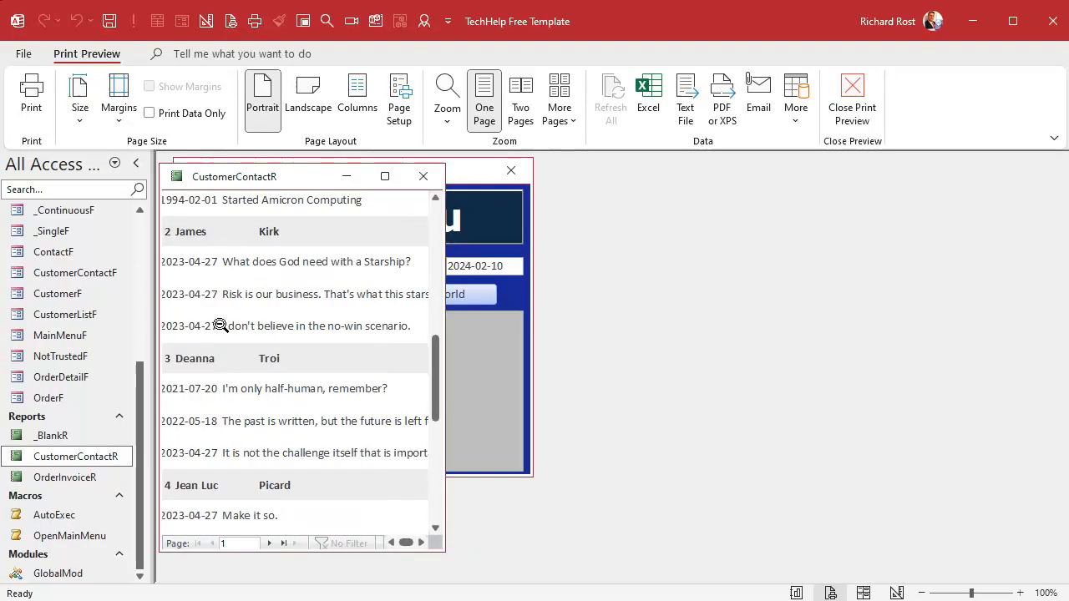
click(333, 444)
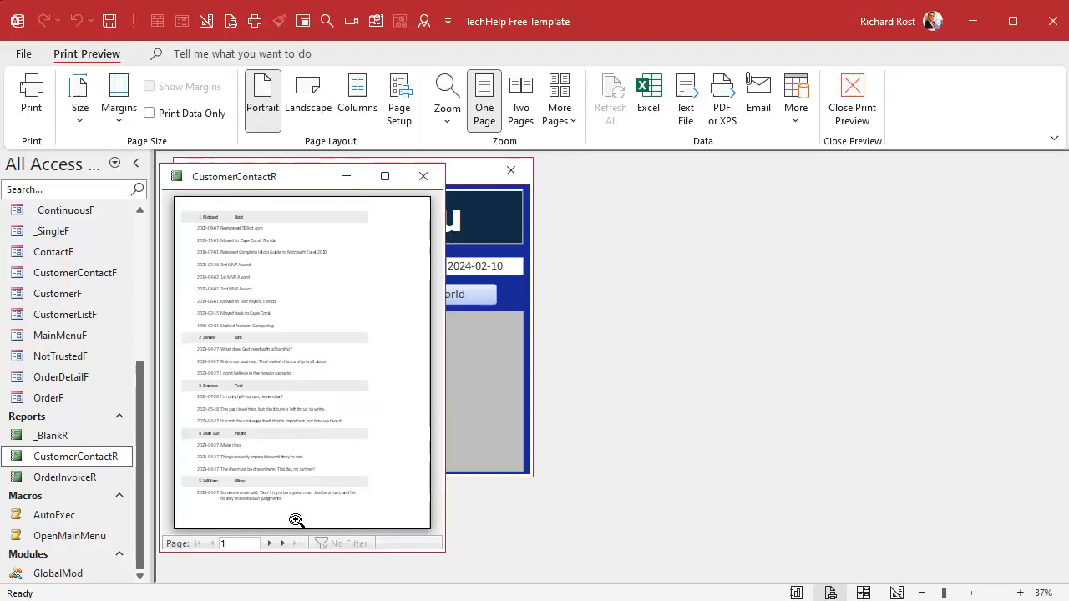
click(248, 504)
click(249, 504)
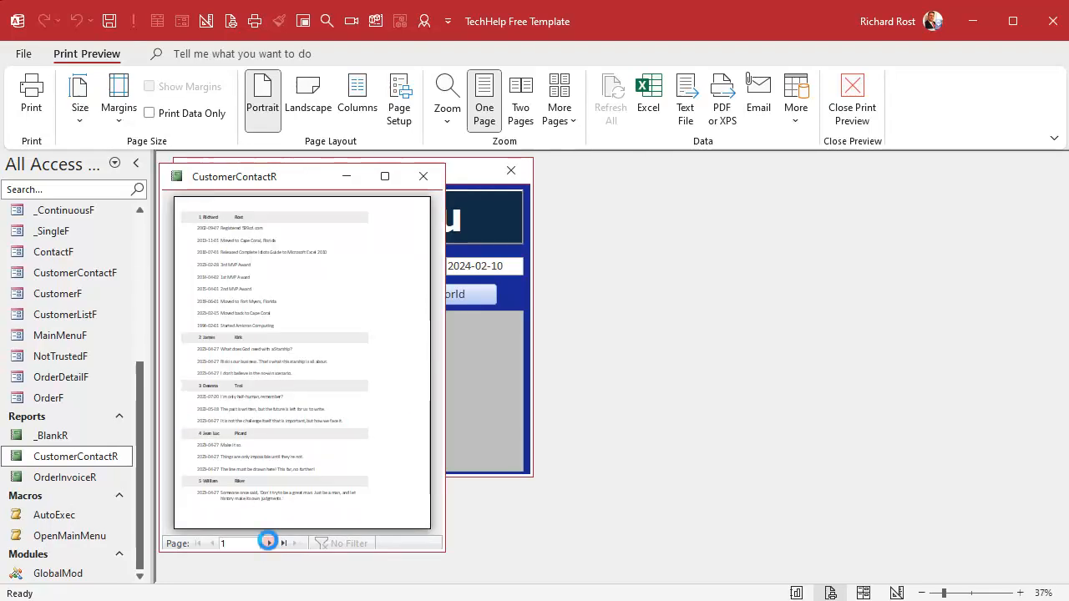
click(268, 542)
click(268, 542)
click(268, 543)
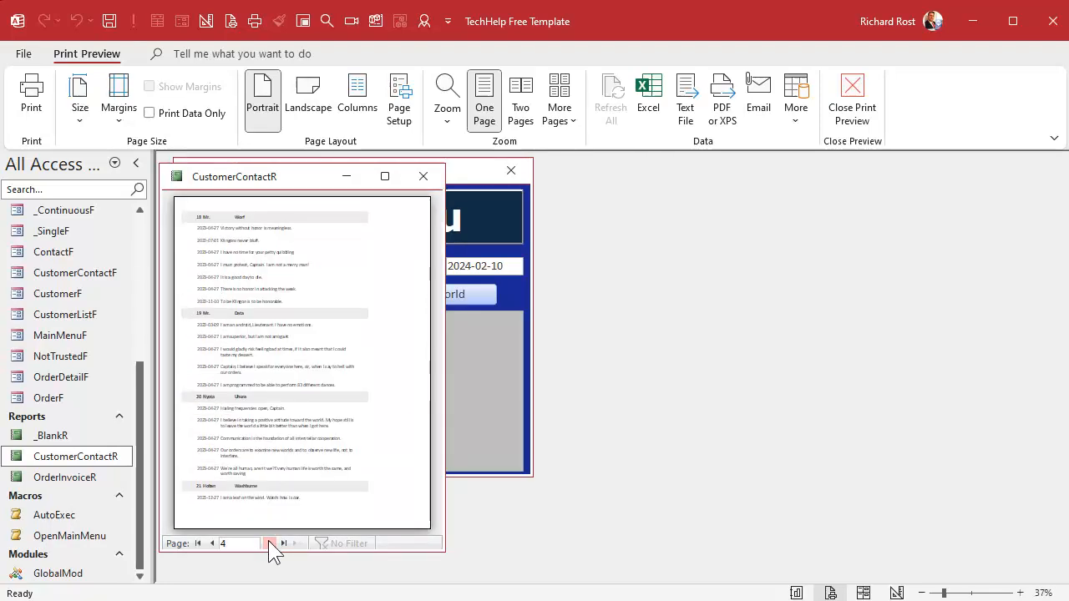
click(198, 542)
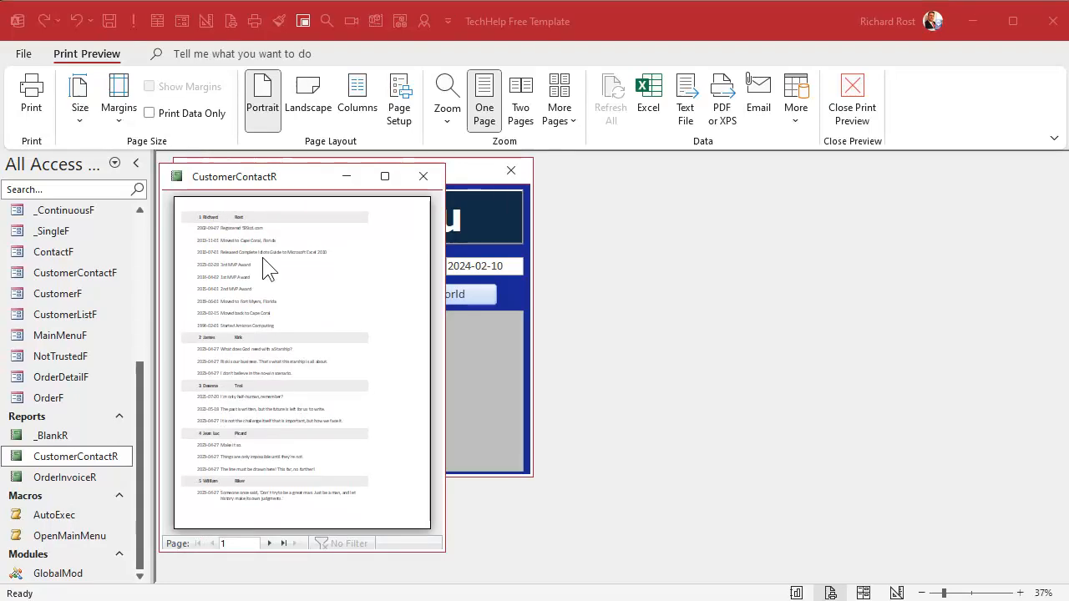
Widen the preview window and examine the customer groups and wrapped descriptions up close on pages 1 to 3
click(204, 227)
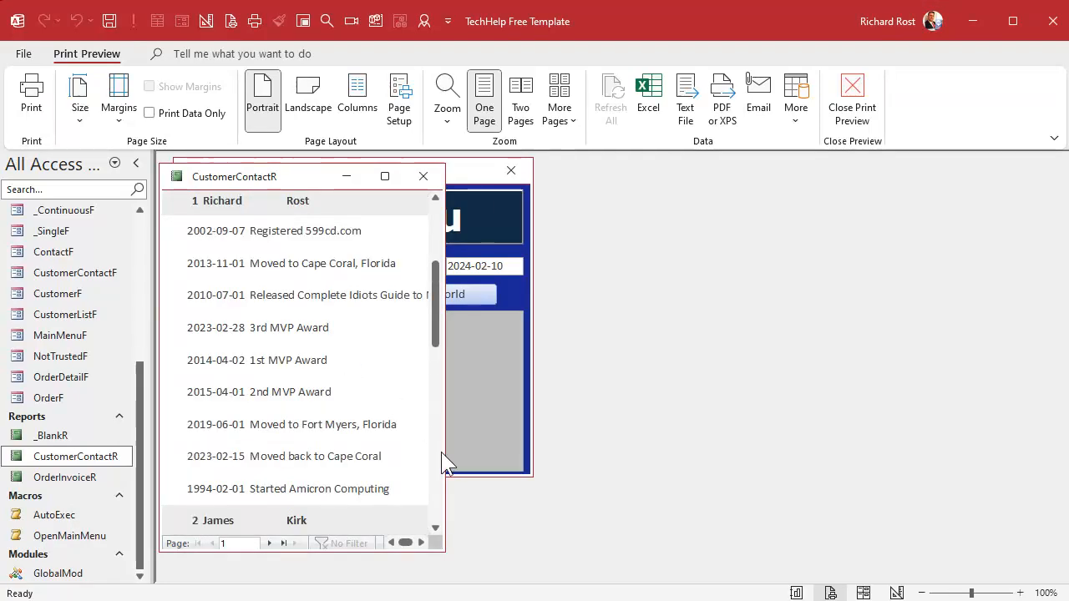
drag(441, 451, 932, 432)
click(499, 386)
click(501, 384)
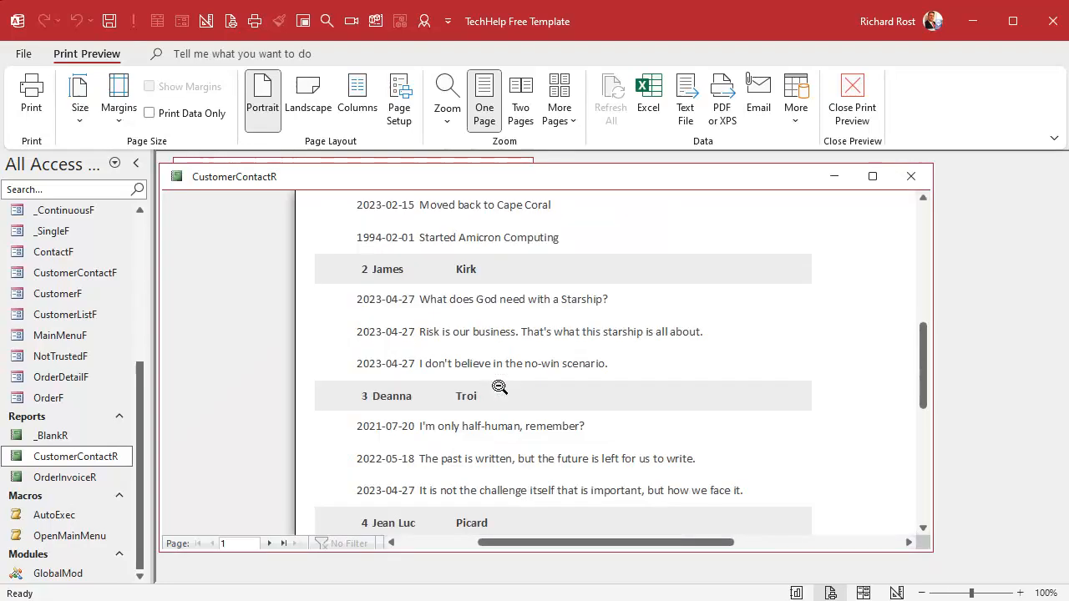
click(500, 387)
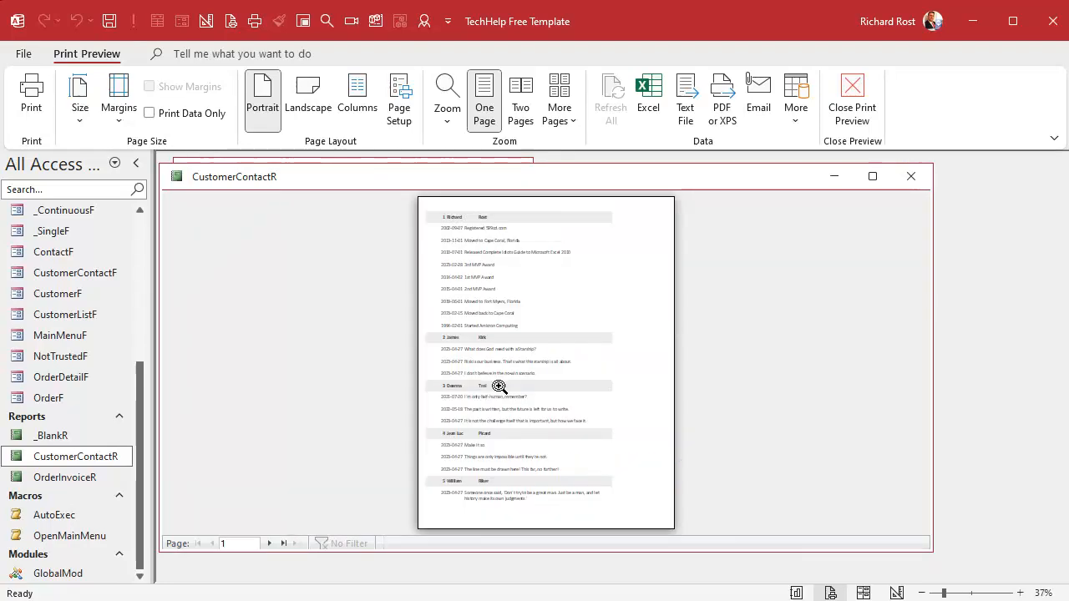
click(269, 543)
click(497, 339)
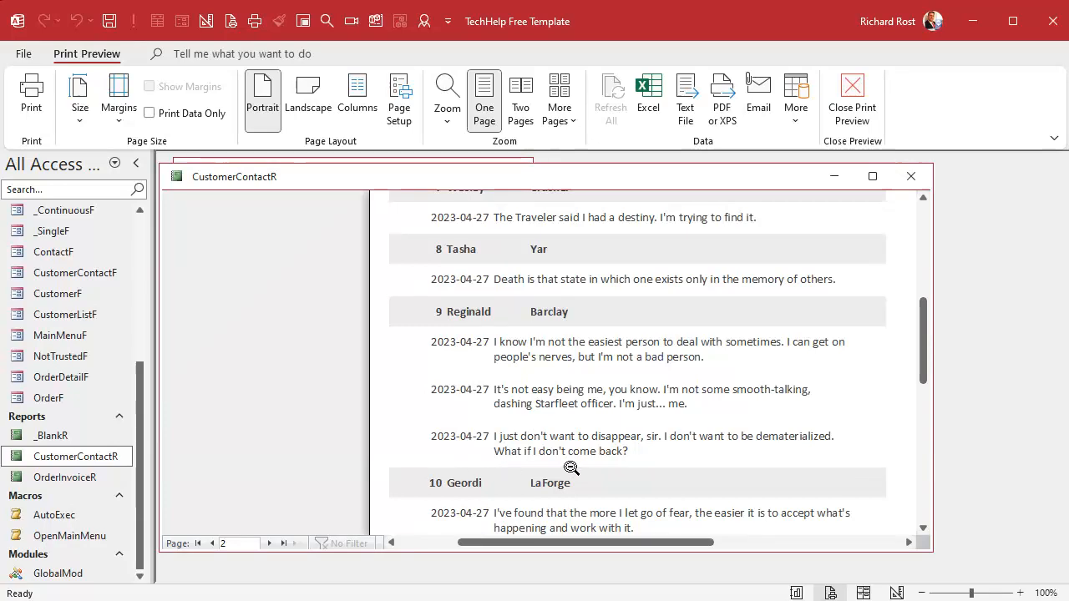
click(496, 413)
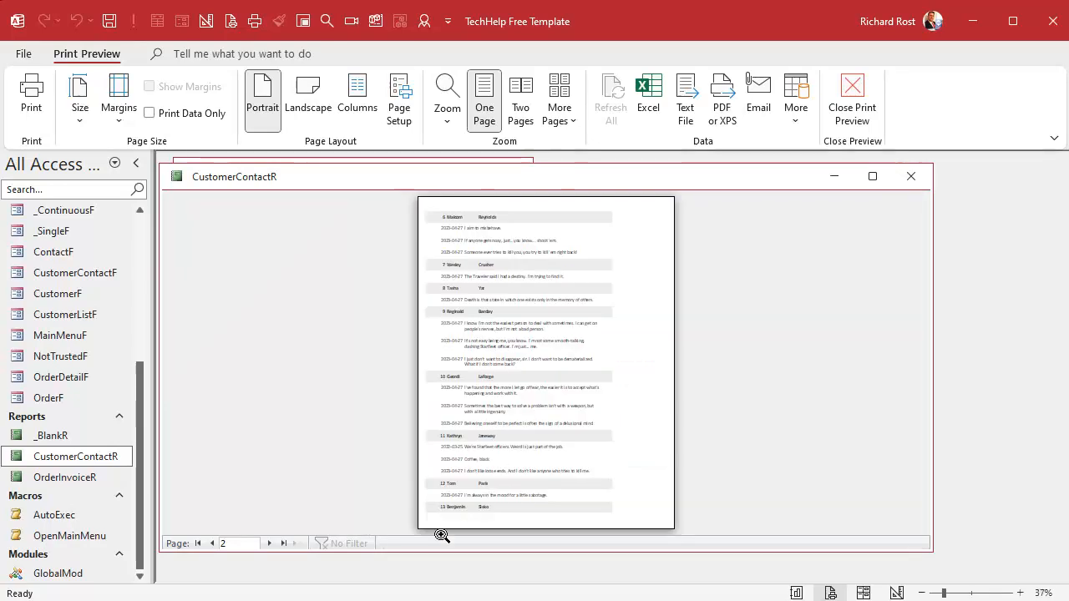
click(269, 543)
click(480, 378)
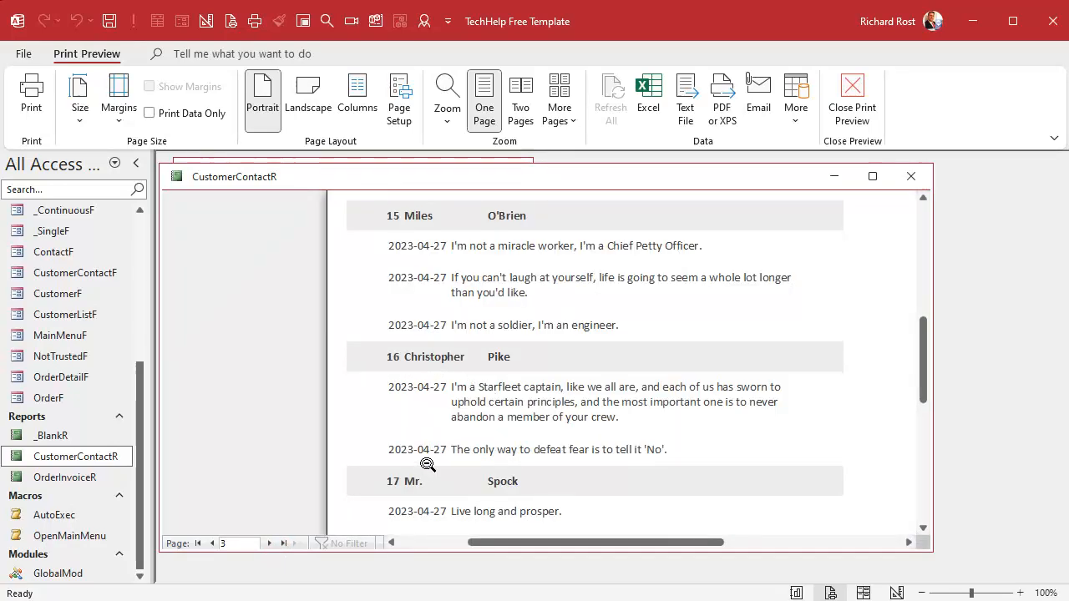
Return to Design View, create an On Print event procedure for the CustomerID Header section, and fit the code window on screen
click(207, 21)
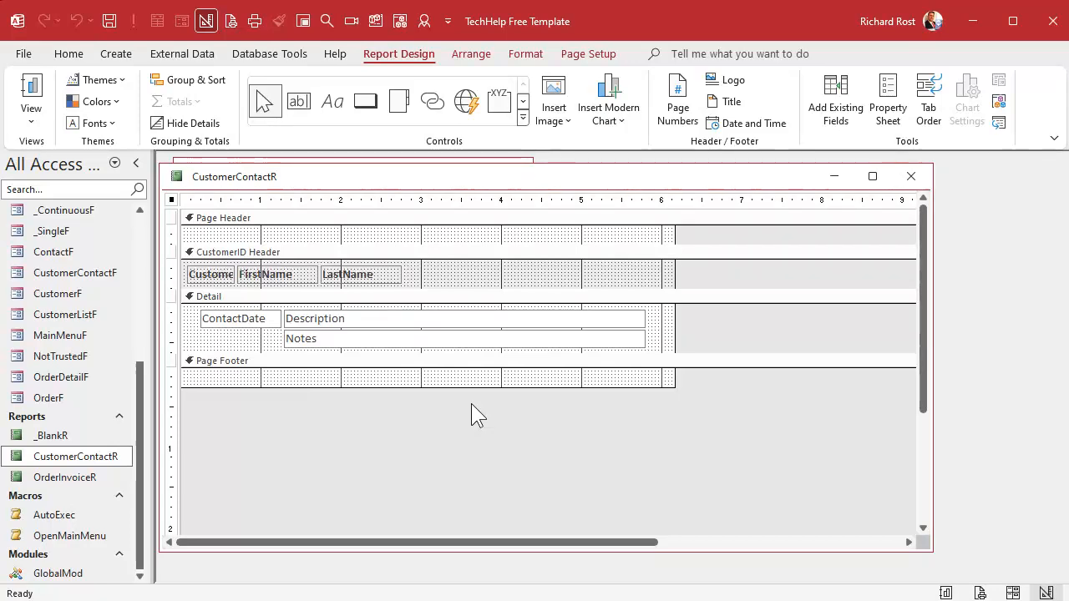
double_click(265, 253)
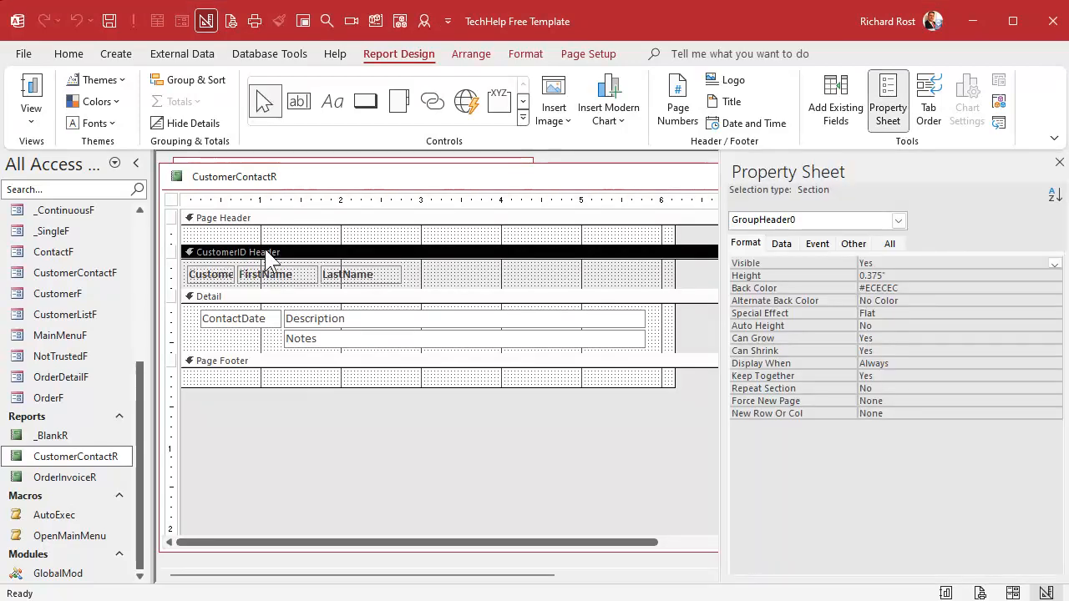
click(817, 245)
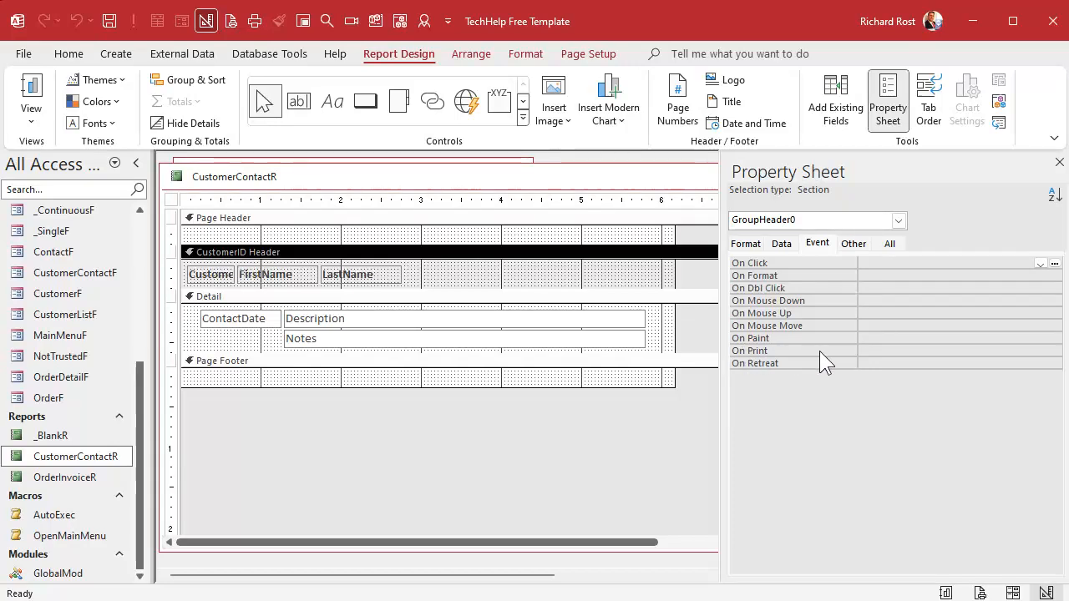
click(877, 350)
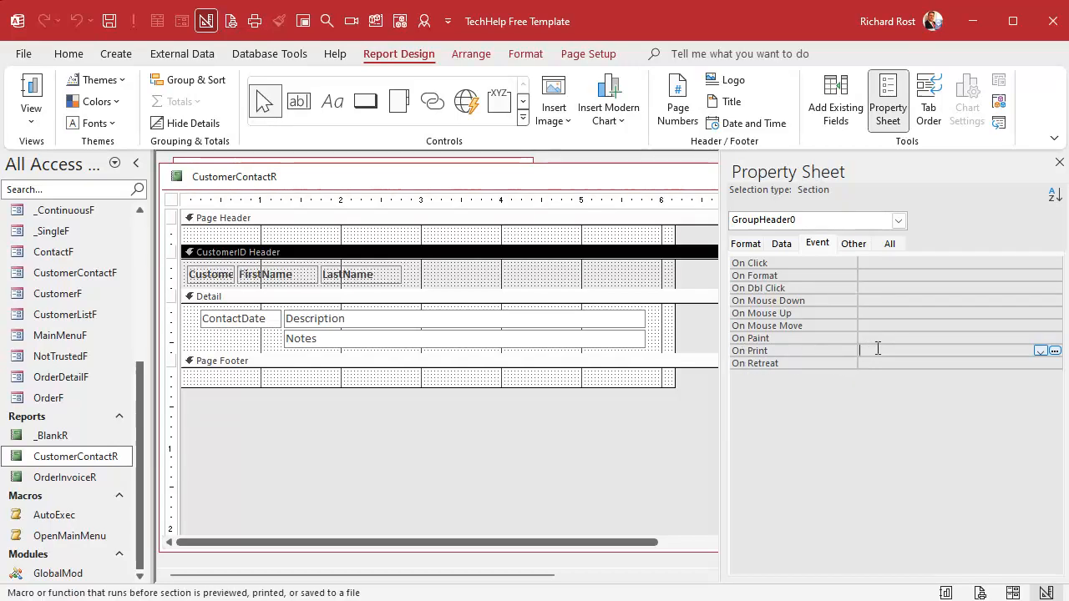
click(1053, 350)
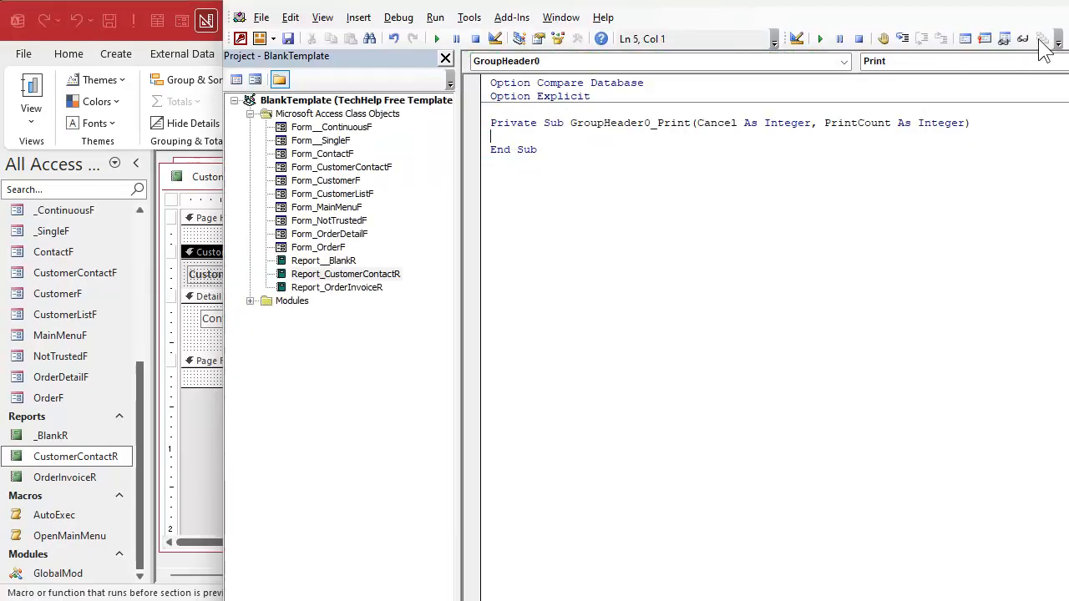
drag(1054, 2, 967, 39)
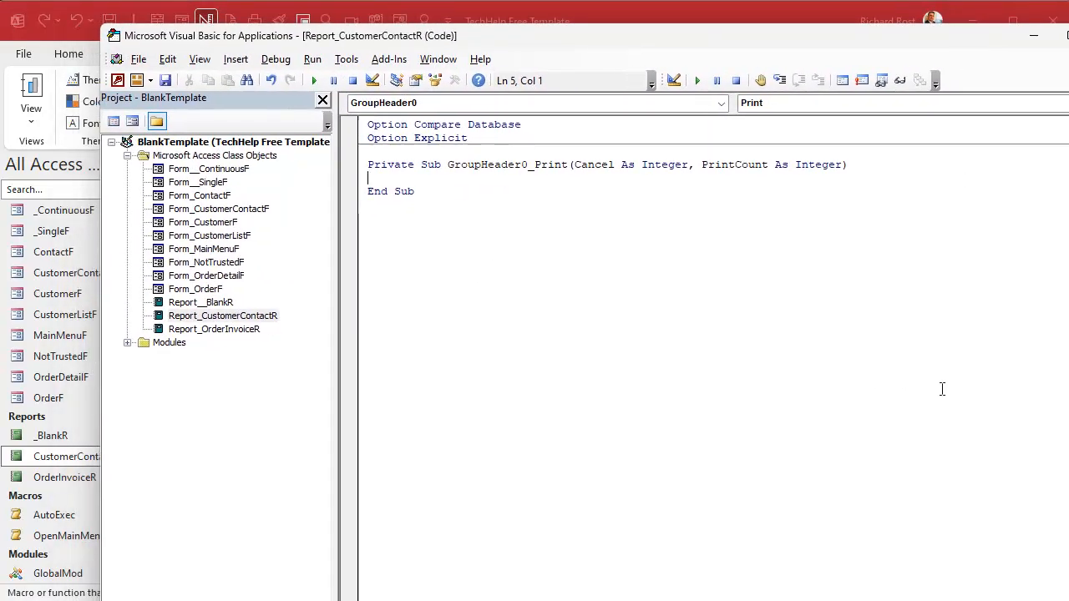
drag(880, 597, 882, 539)
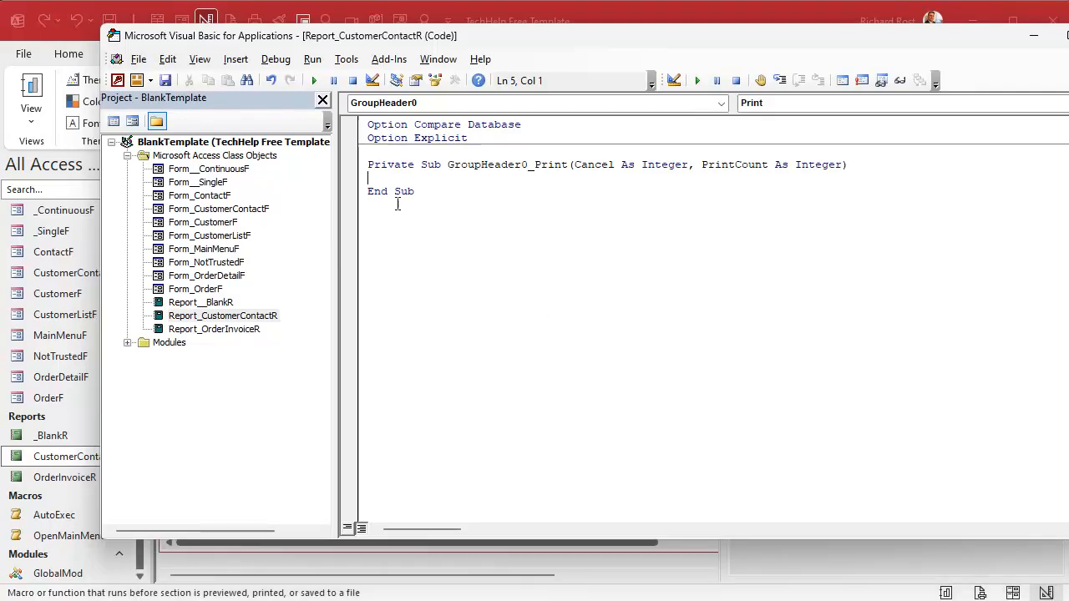
Add the line MsgBox FirstName & " " & Page to the GroupHeader0_Print procedure
key(Return)
key(Return)
key(Up)
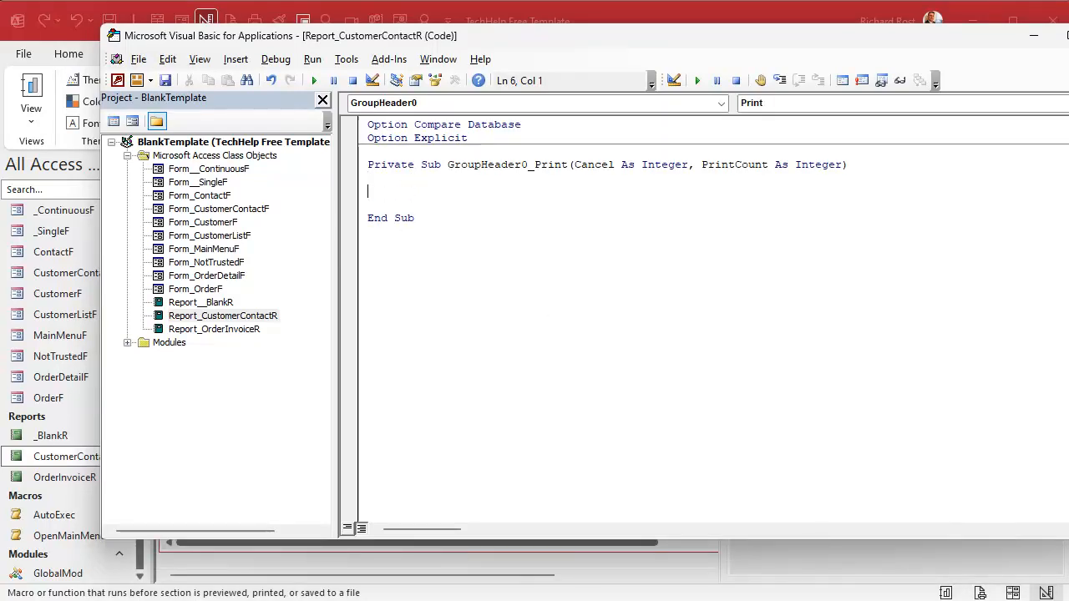
key(Tab)
text(msgbox )
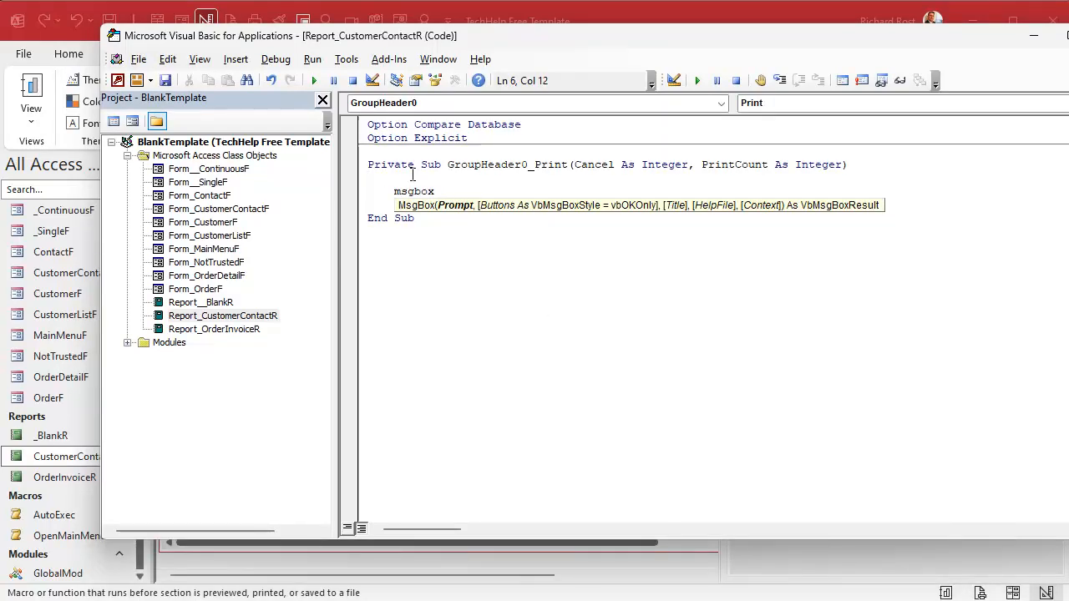
text(FirstName)
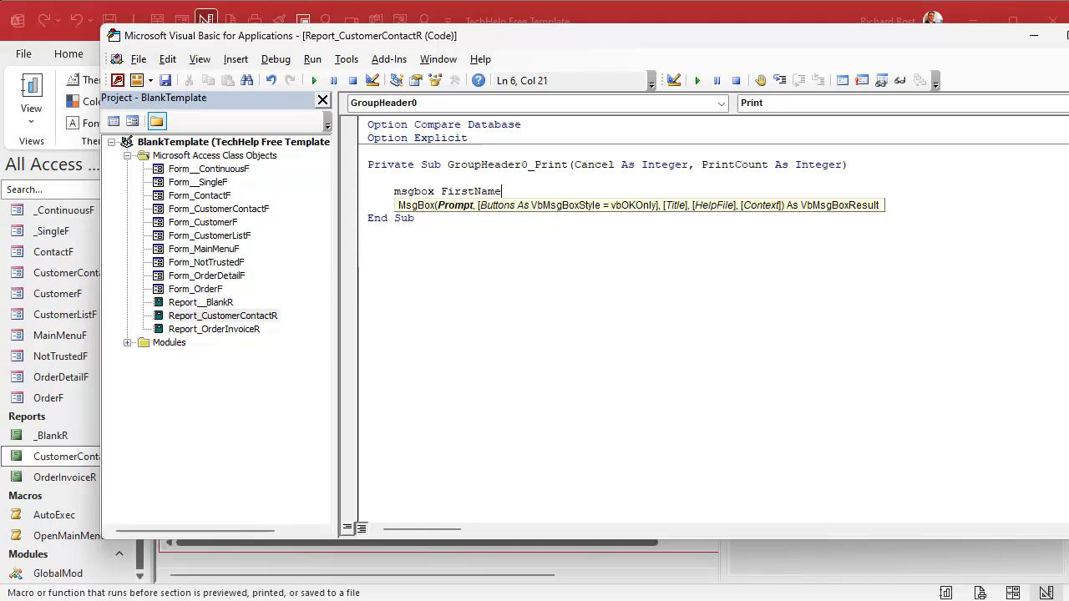
text( & " " & page)
key(Return)
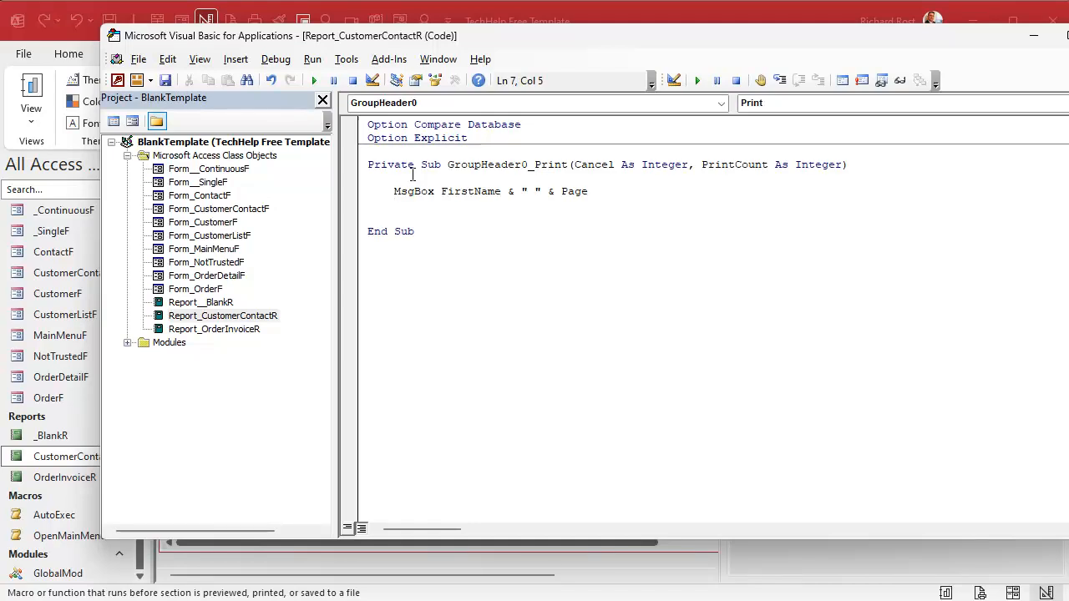
Close and reopen the CustomerContactR report, and dismiss the name and page message boxes for page 1
click(727, 21)
click(1057, 164)
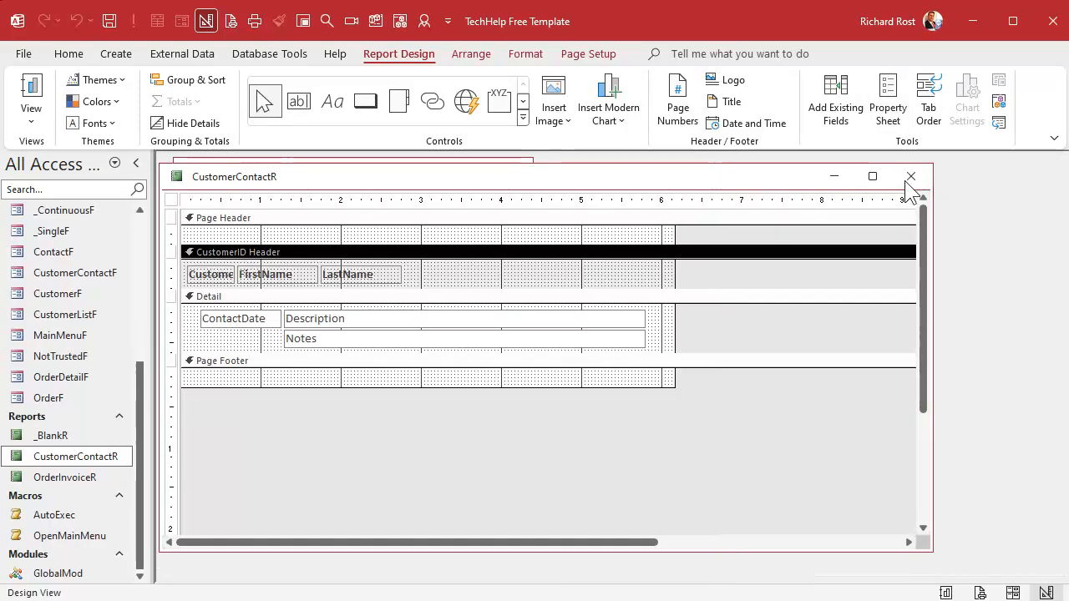
click(910, 177)
right_click(72, 466)
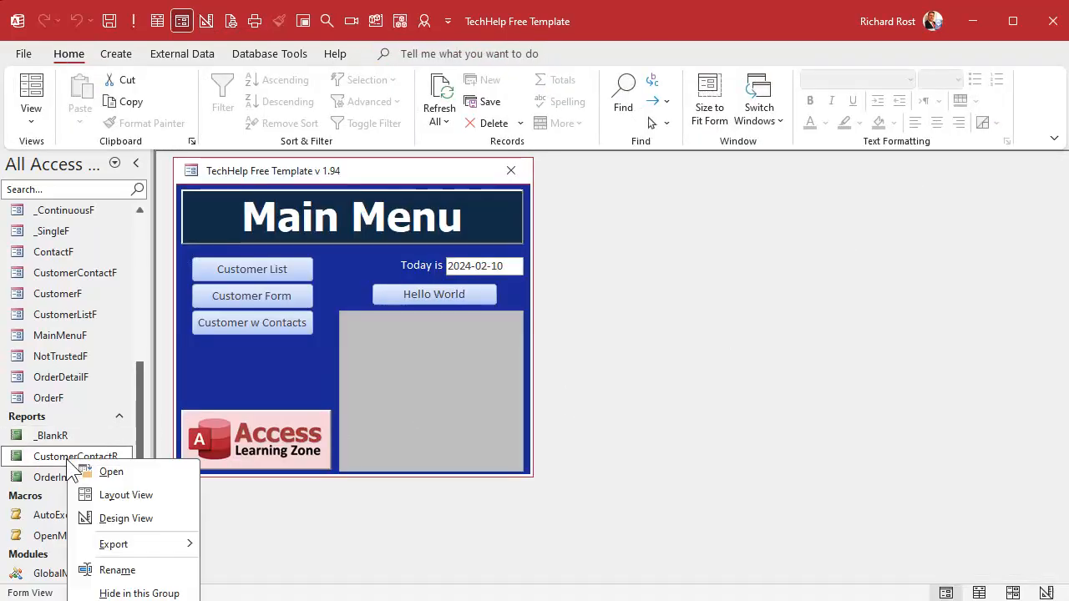
click(111, 472)
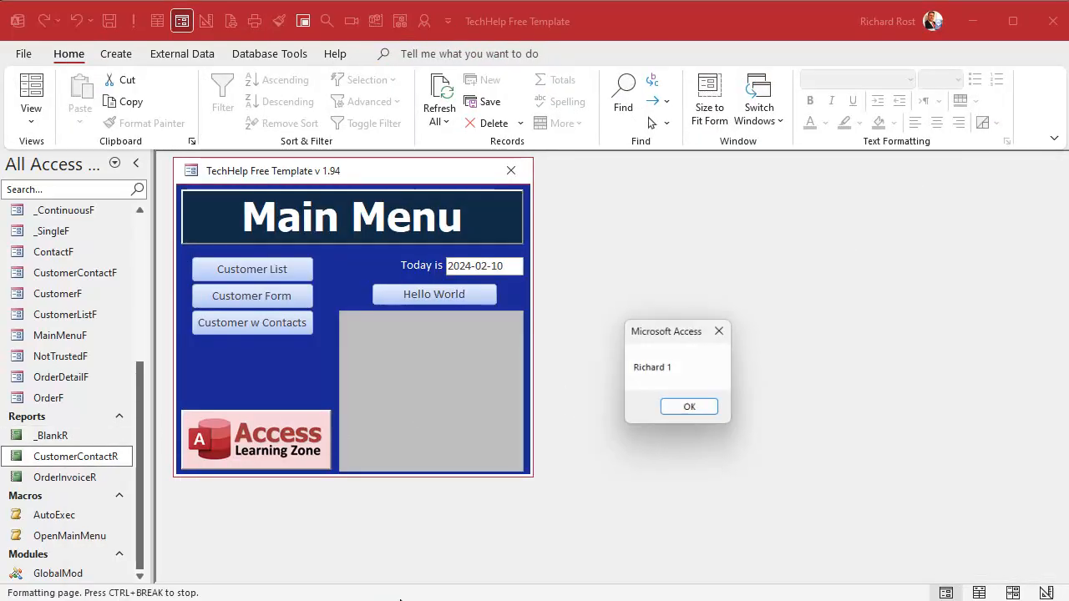
click(674, 408)
click(674, 408)
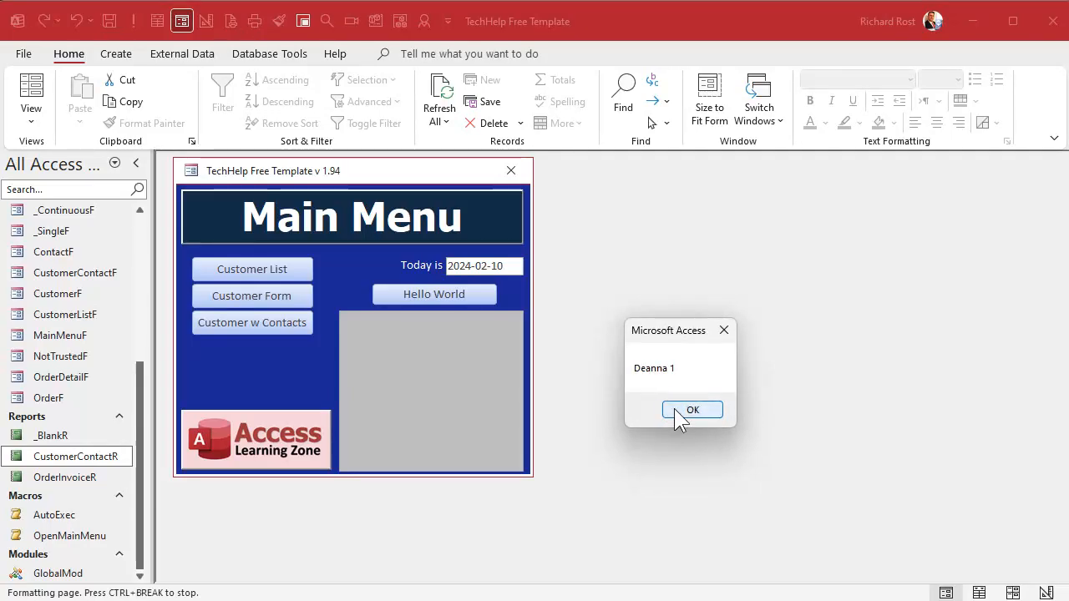
click(674, 408)
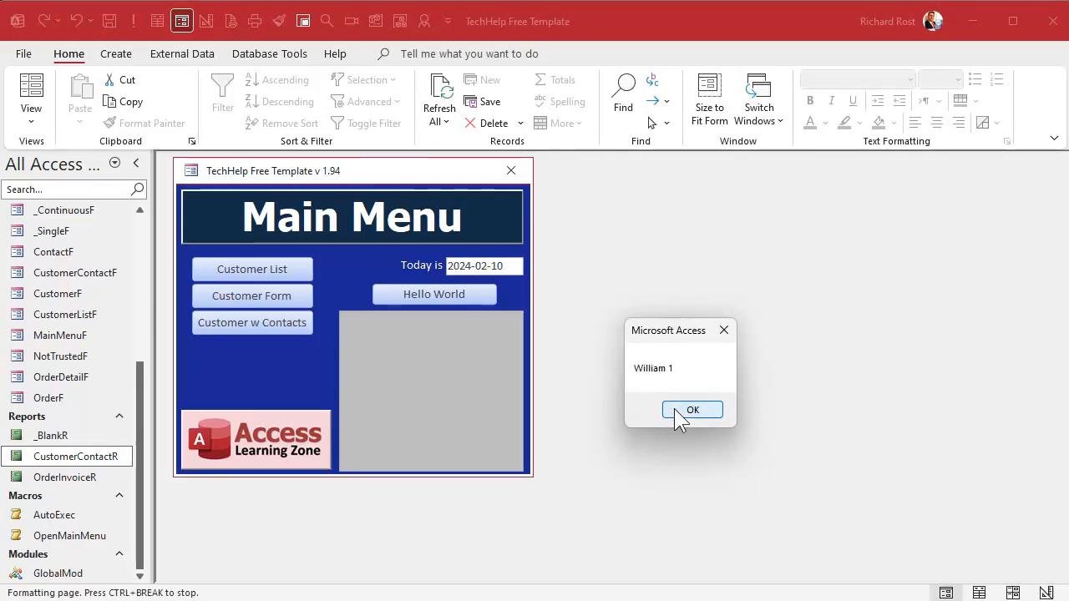
click(673, 408)
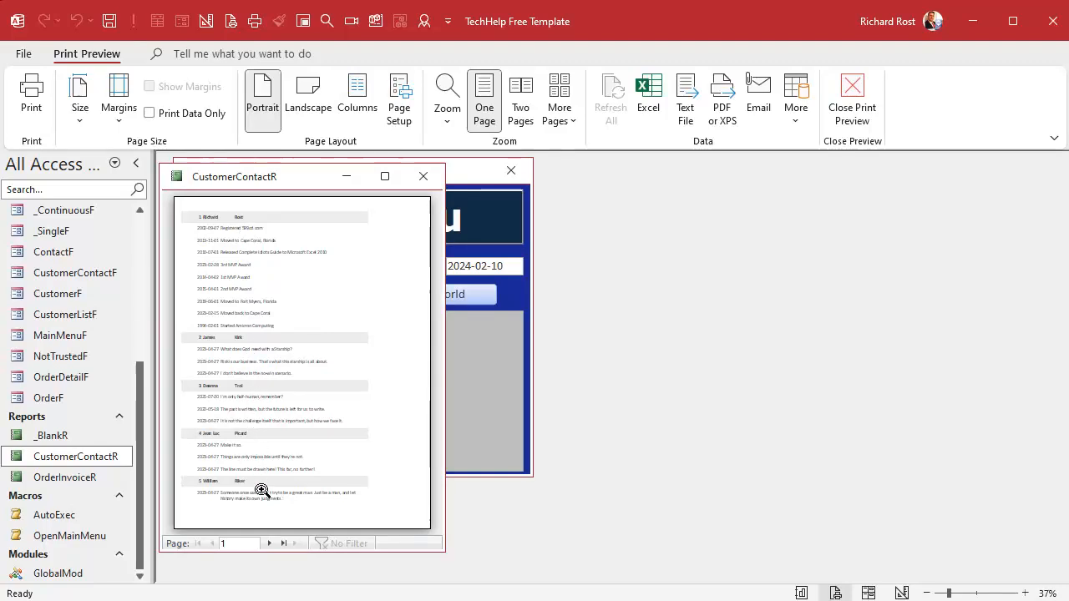
click(221, 445)
click(222, 445)
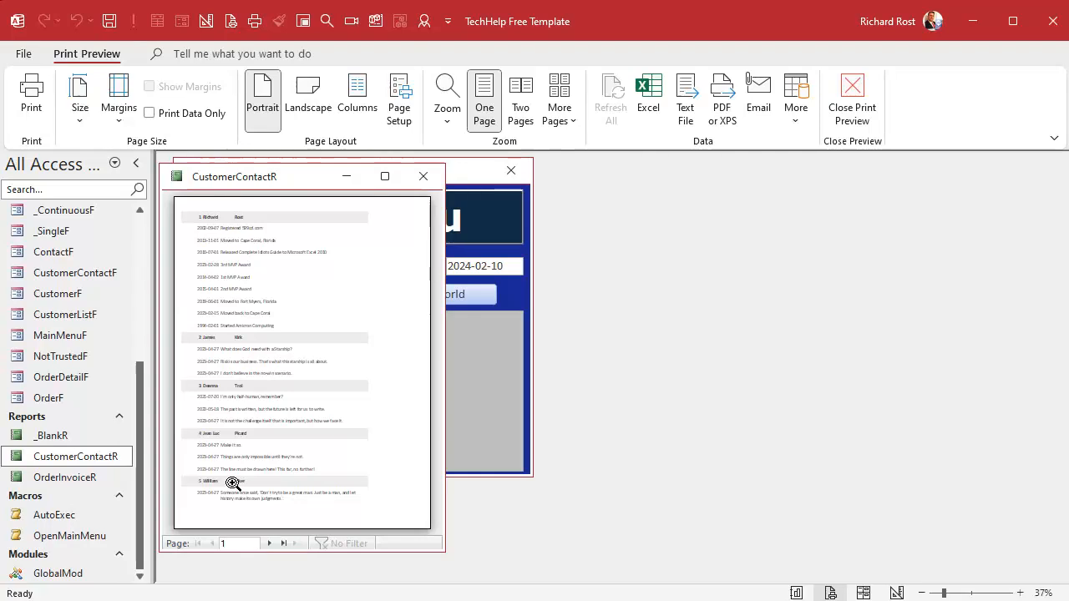
Advance the report preview to page 2 and dismiss the message box for each customer on that page
click(268, 546)
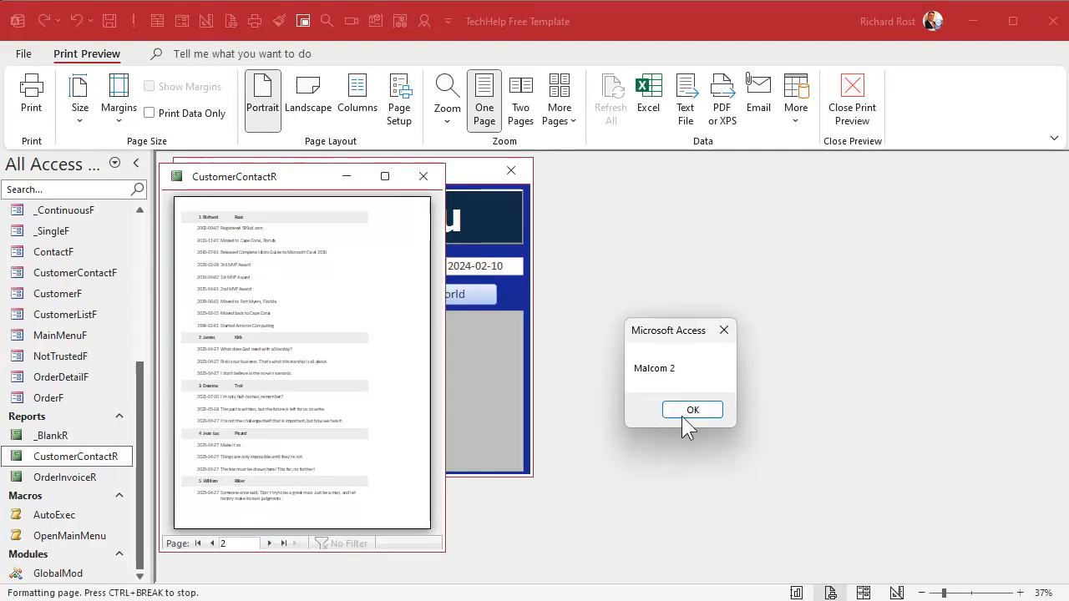
click(692, 410)
click(692, 410)
click(691, 410)
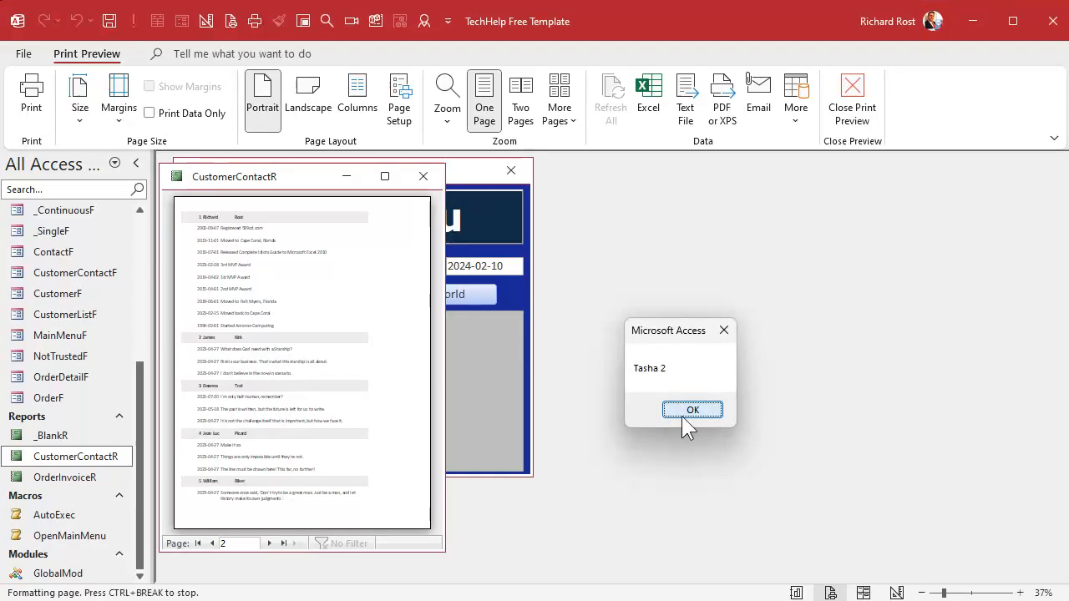
click(683, 415)
click(682, 415)
click(682, 415)
click(682, 415)
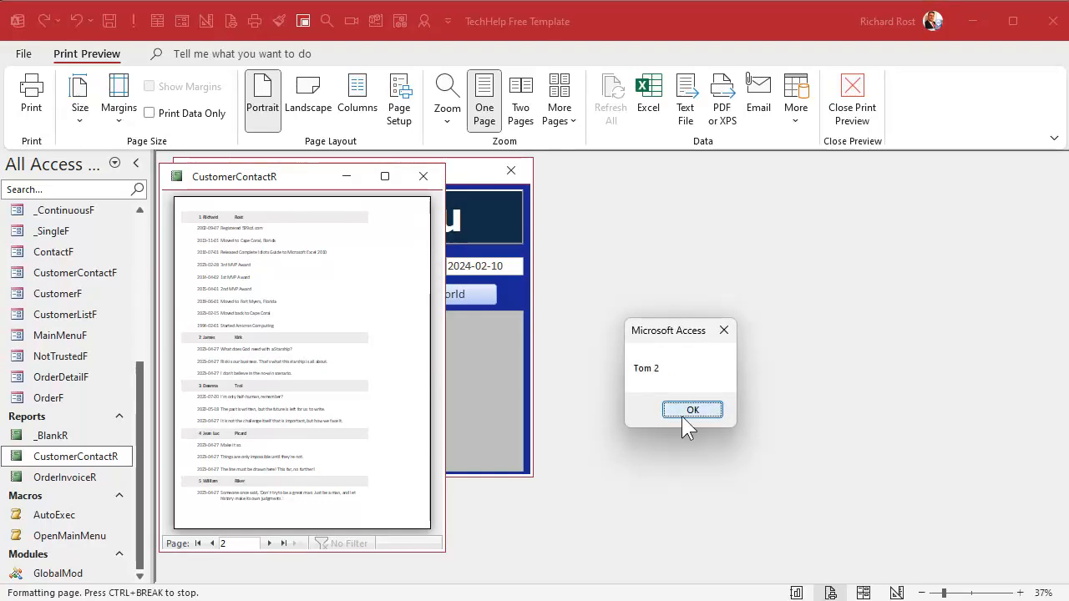
click(681, 416)
click(681, 415)
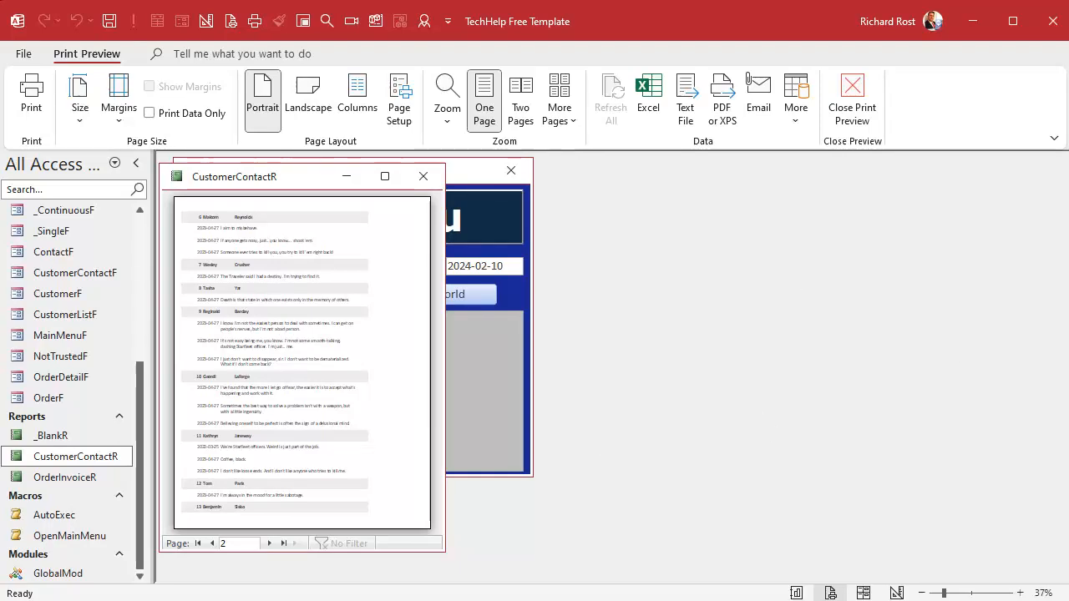
Delete the MsgBox line from the GroupHeader0_Print procedure, and close the CustomerContactR report with its changes saved
key(alt+F11)
click(395, 192)
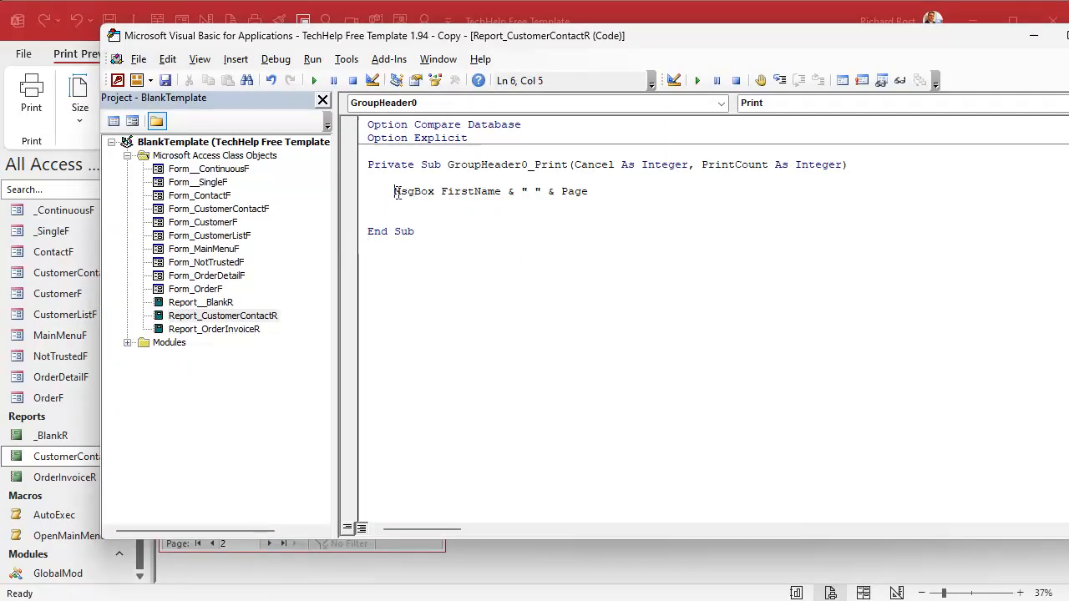
key(ctrl+y)
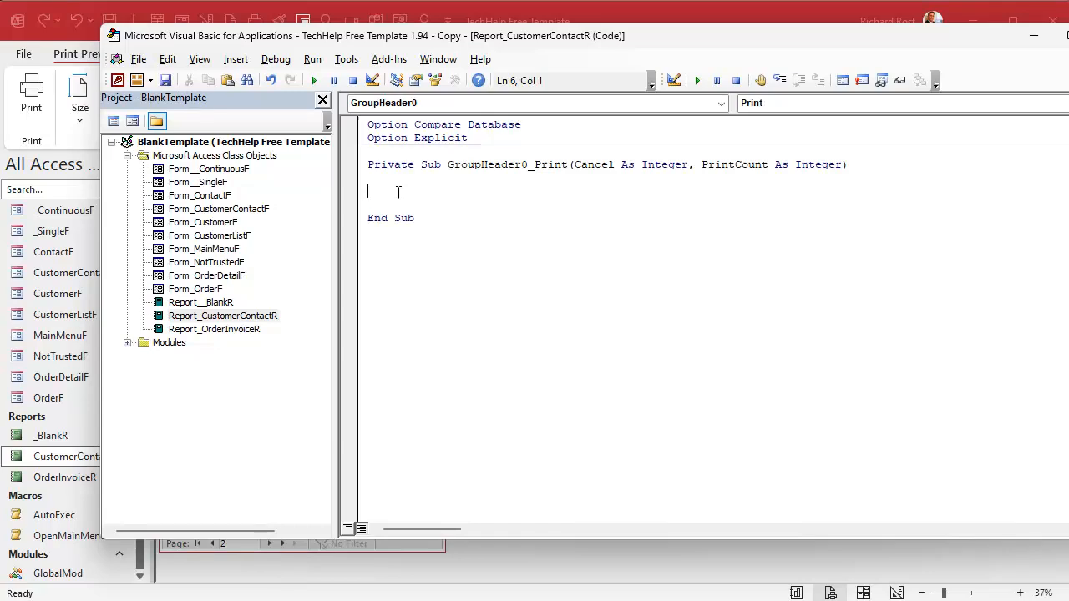
click(494, 546)
click(424, 176)
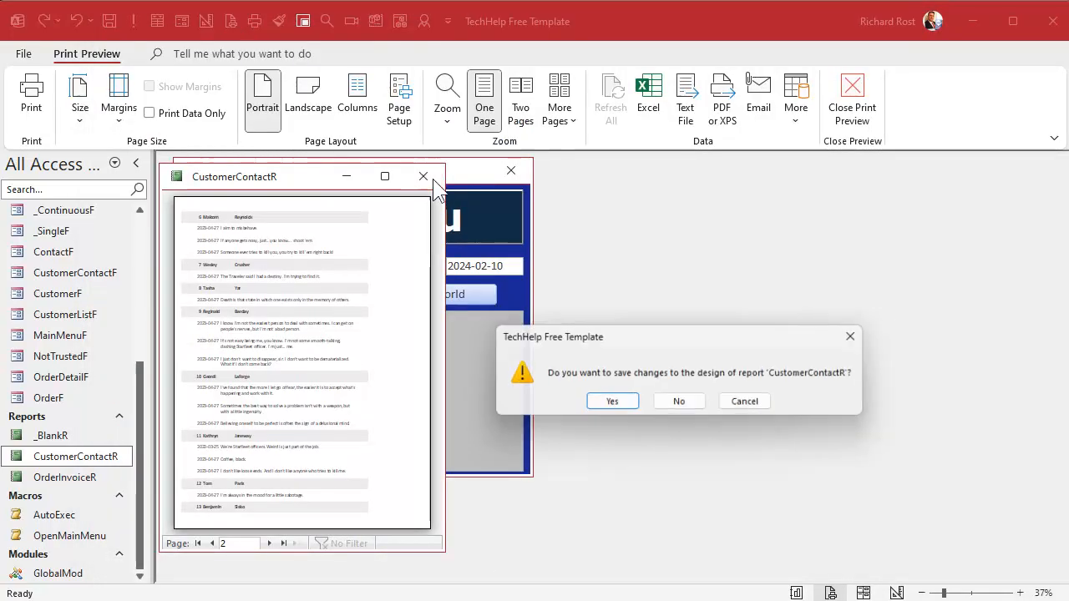
click(609, 404)
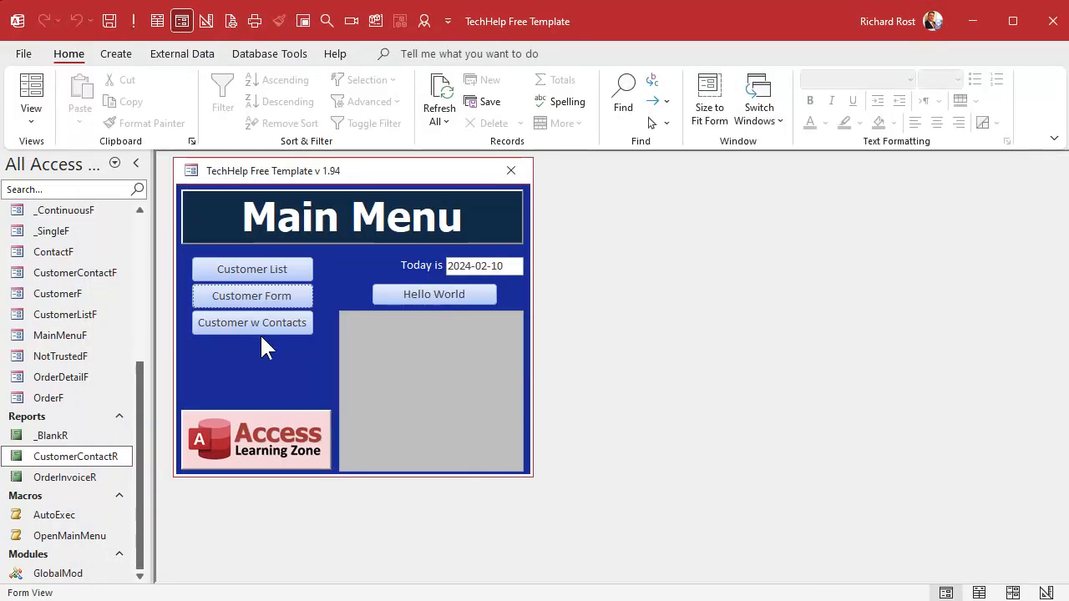
Create a new table in Design View with TOCID as an AutoNumber field
scroll(141, 221, up, 4)
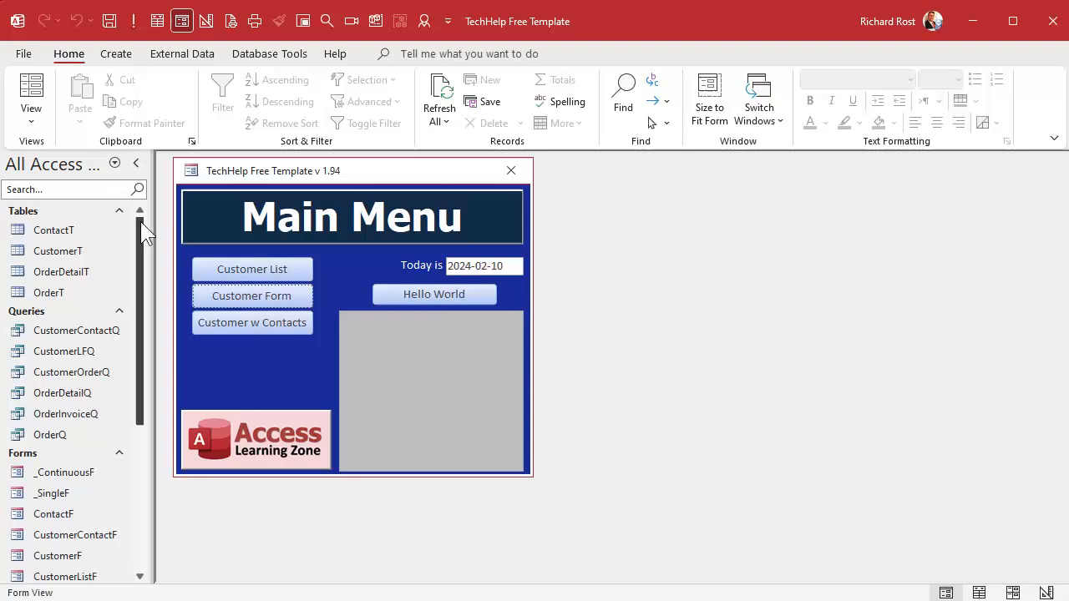
click(123, 58)
click(136, 98)
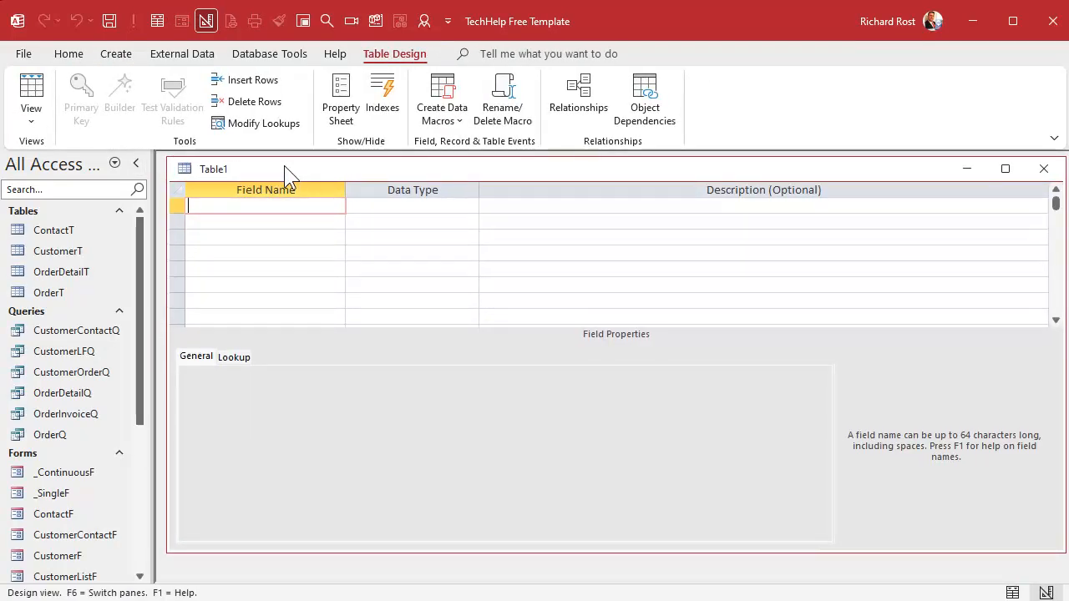
text(TOCID)
key(Tab)
key(Tab)
key(Tab)
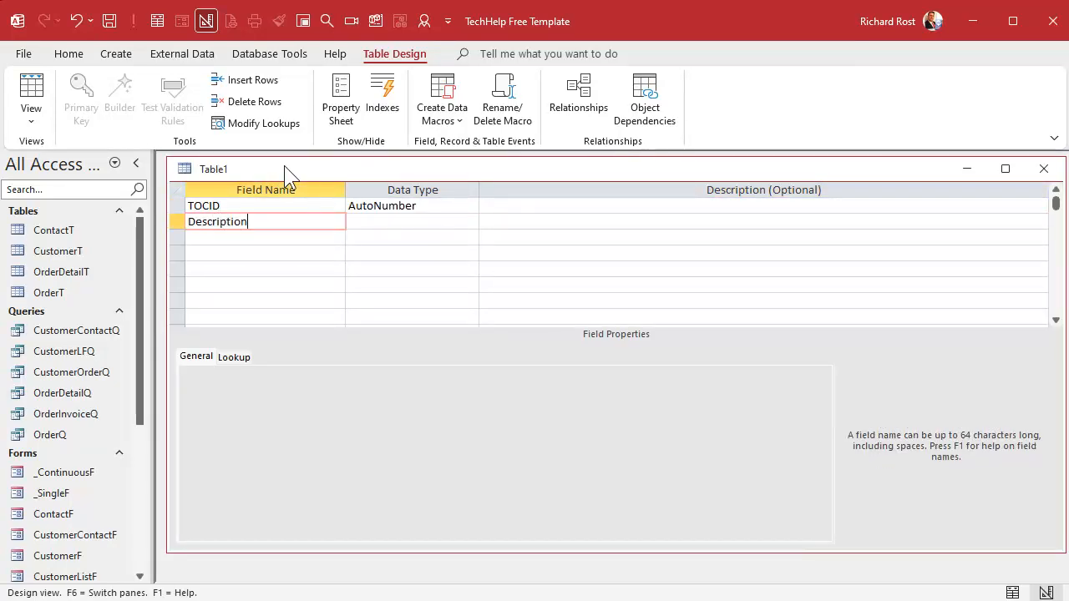
Add a Description field of type Short Text and a PageNumber field of type Number to the new table
key(Tab)
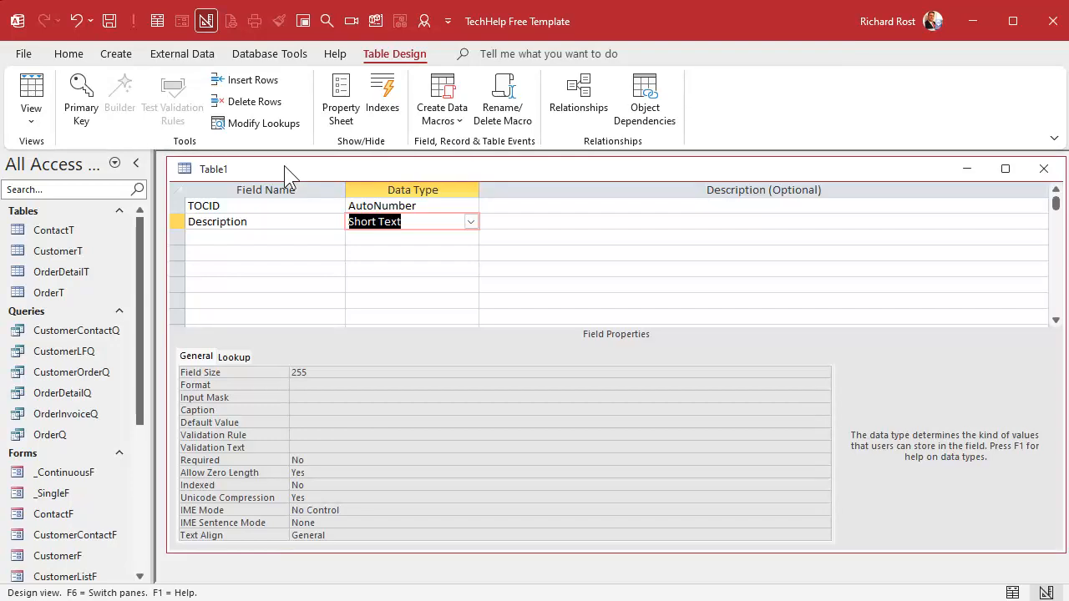
key(Tab)
key(Tab)
text(Page)
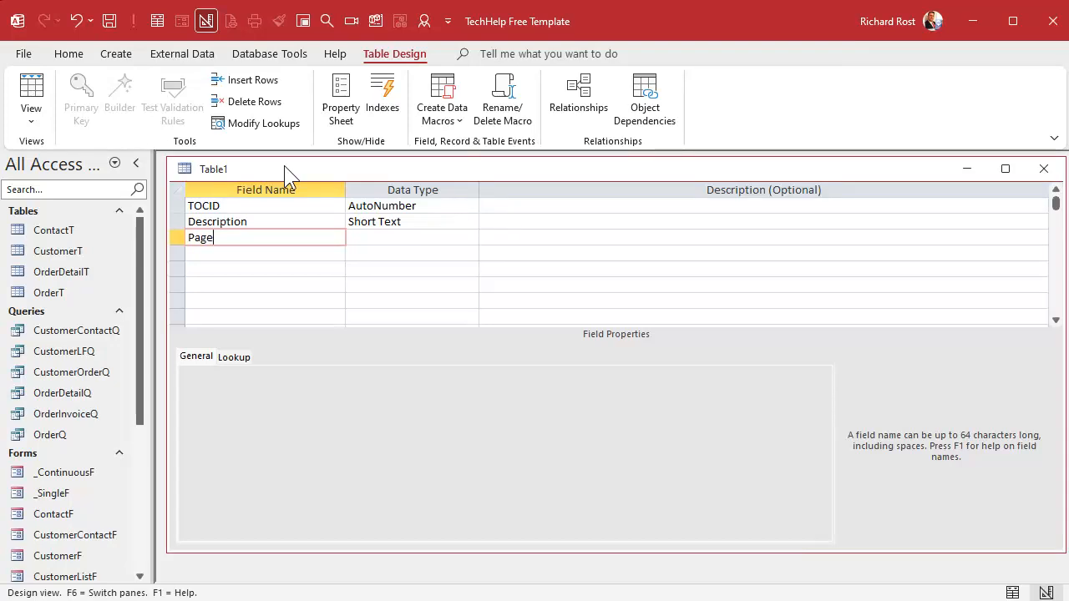
text(Number)
key(Tab)
text(n)
key(Tab)
key(Tab)
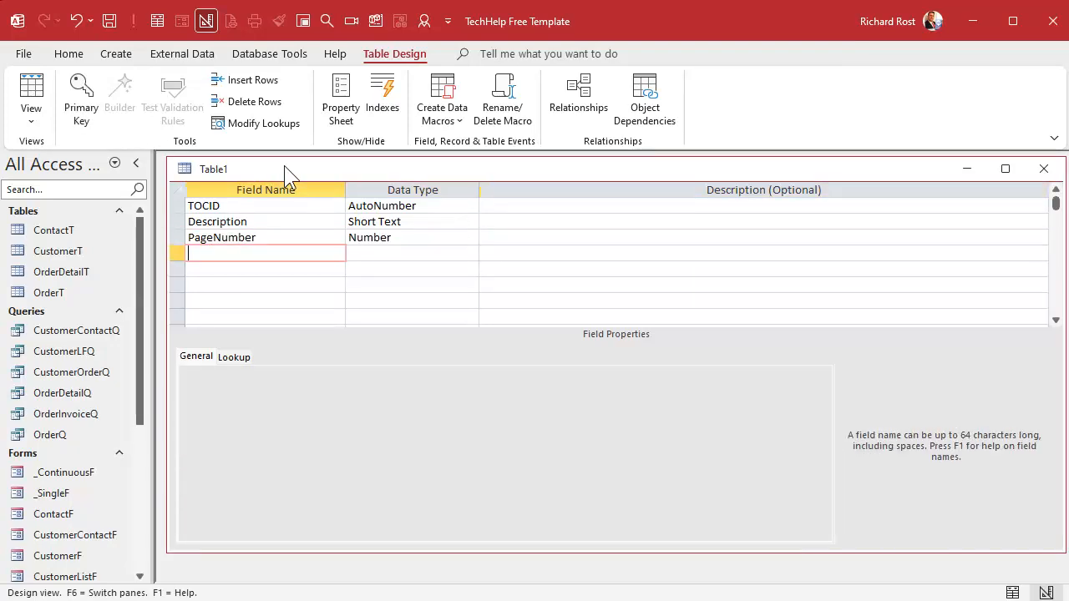
Save the table as TOCT, accept creating a primary key, and close it
key(ctrl+s)
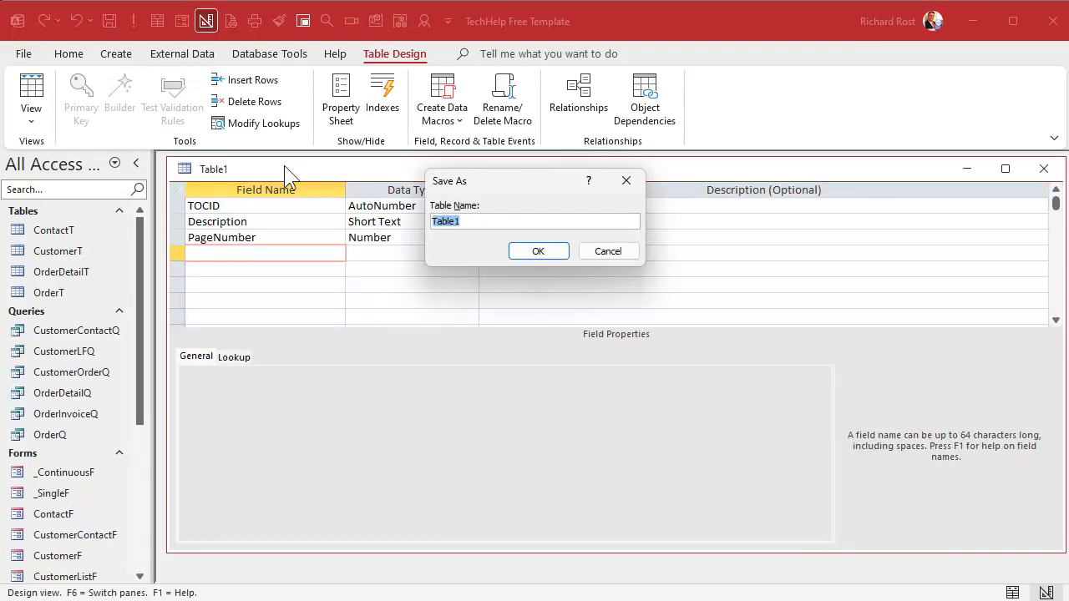
text(TOCT)
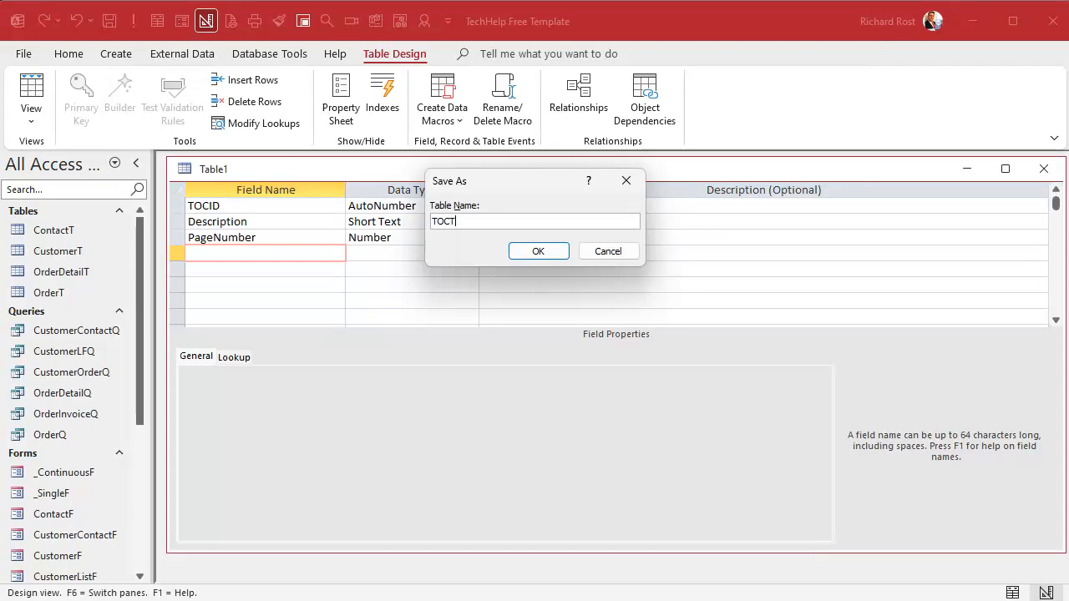
key(Return)
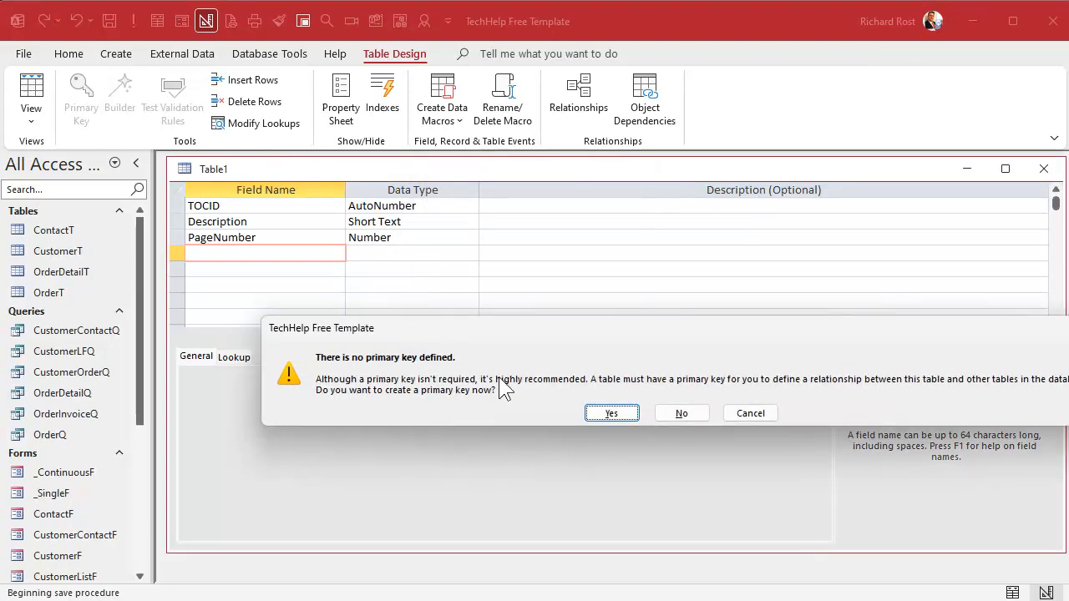
click(612, 413)
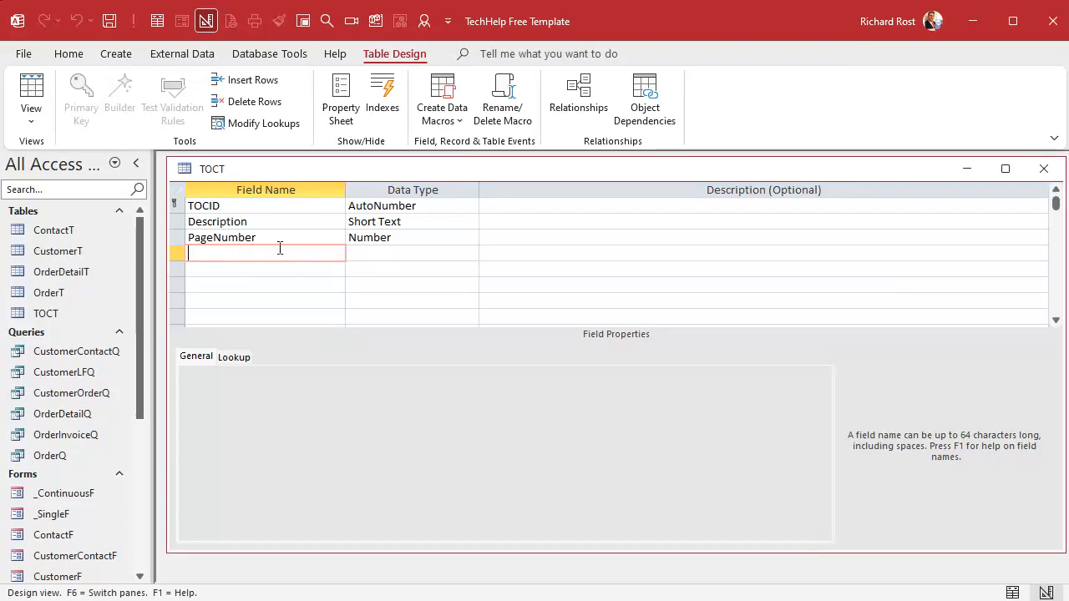
click(1043, 168)
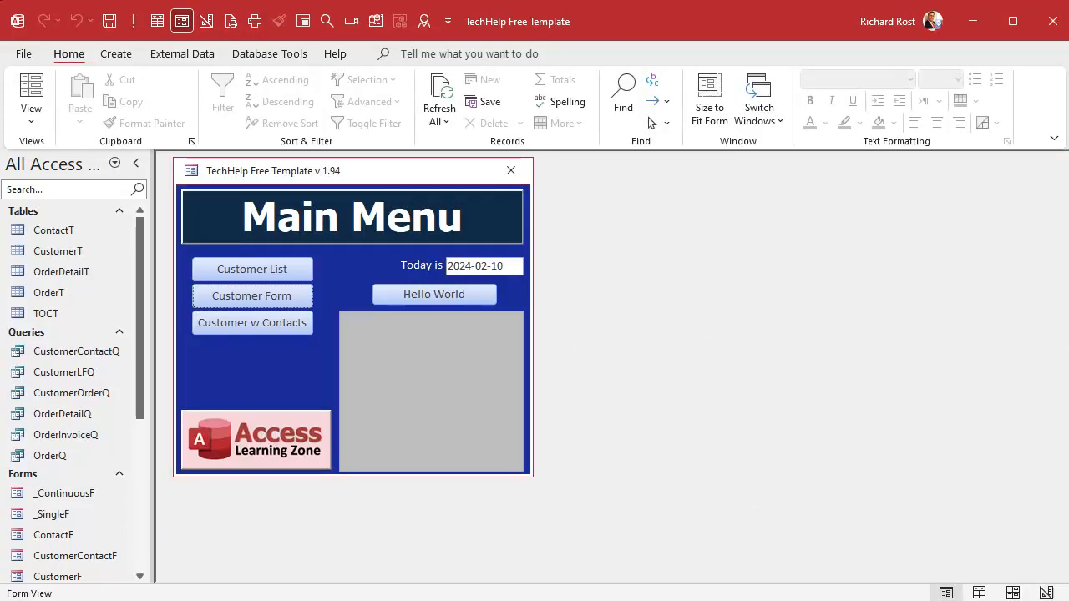
In GroupHeader0_Print, begin the statement currentdb.Execute "INSERT INTO TOCT (Description, PageNumber) "
key(alt+F11)
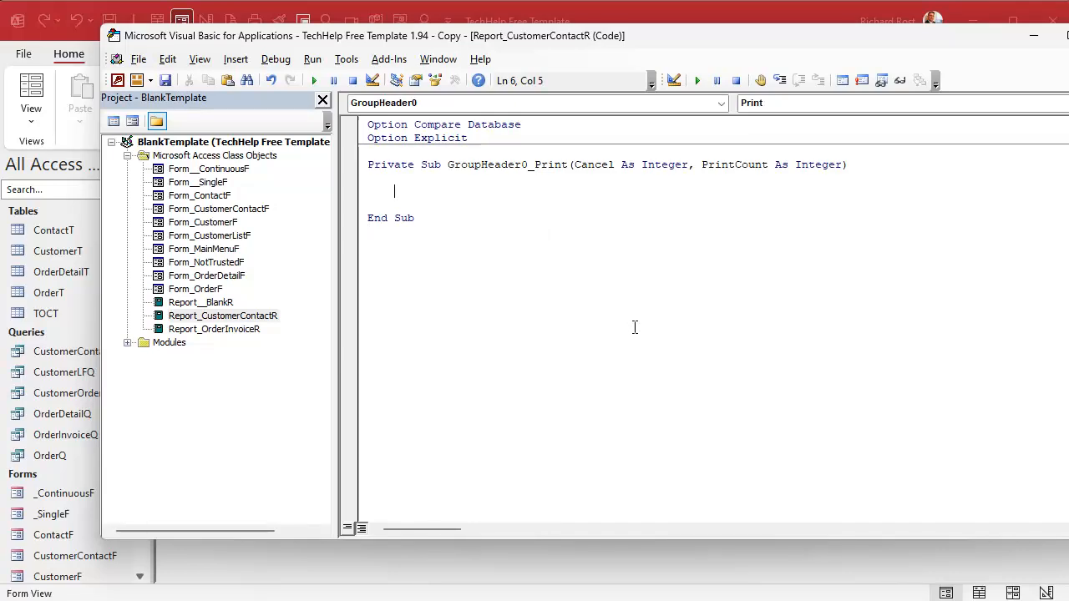
text(currentdb)
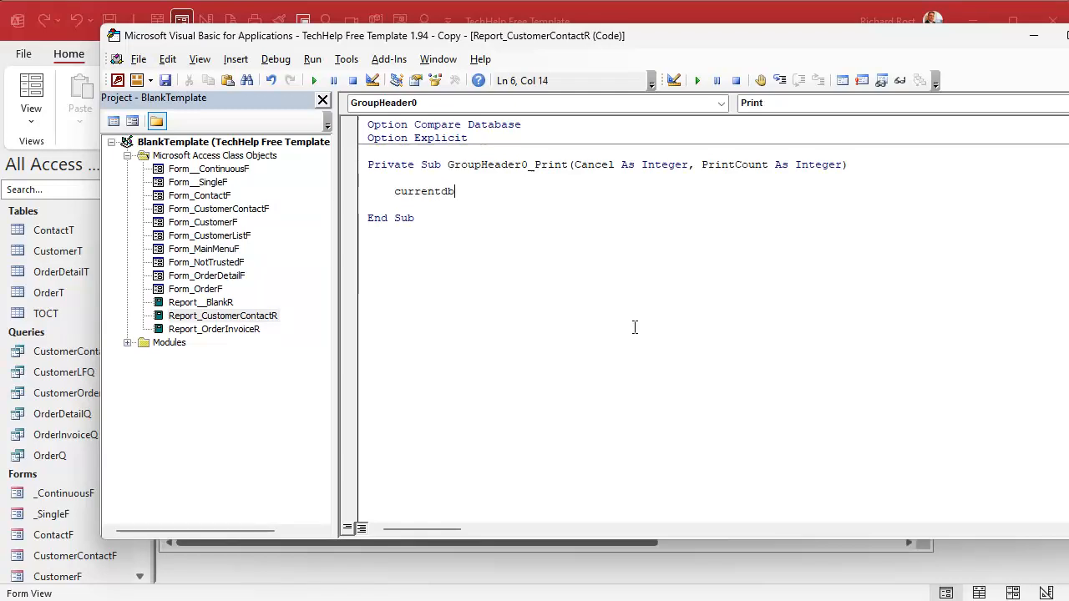
text(.Execute )
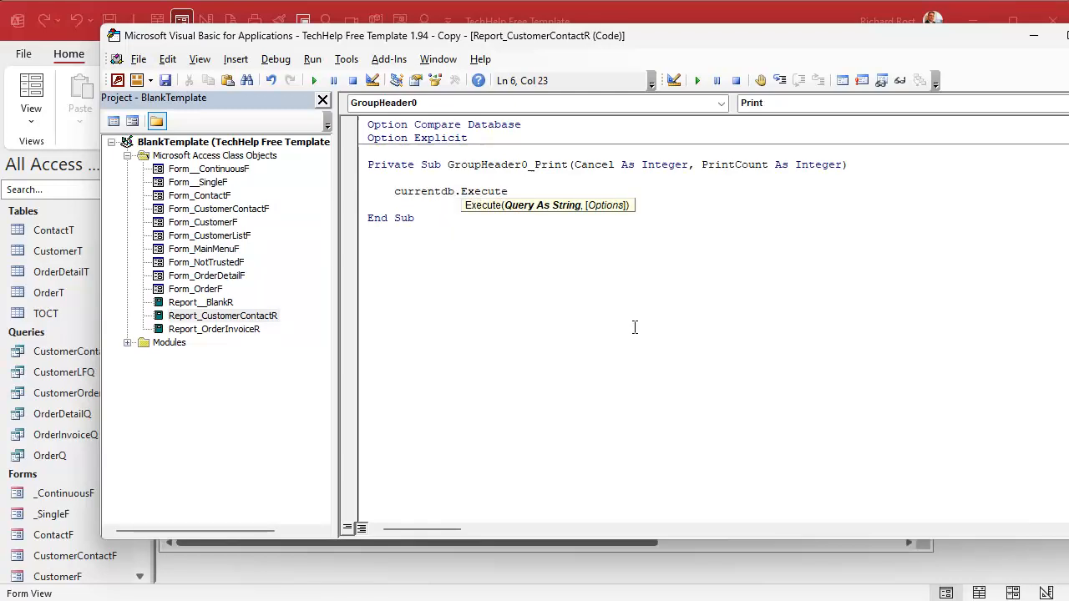
text("INSERT )
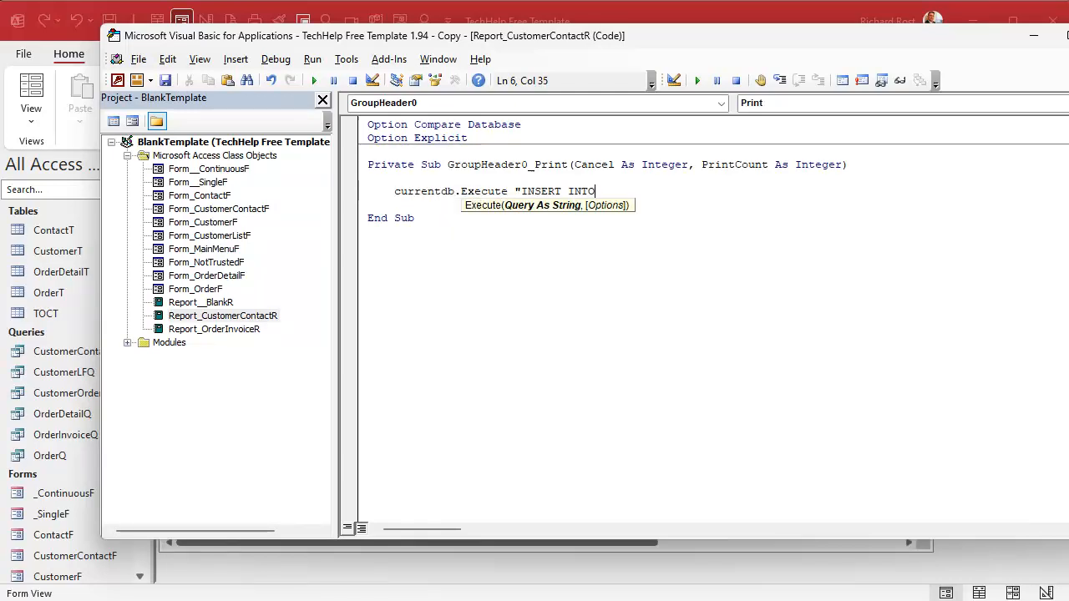
text(INTO )
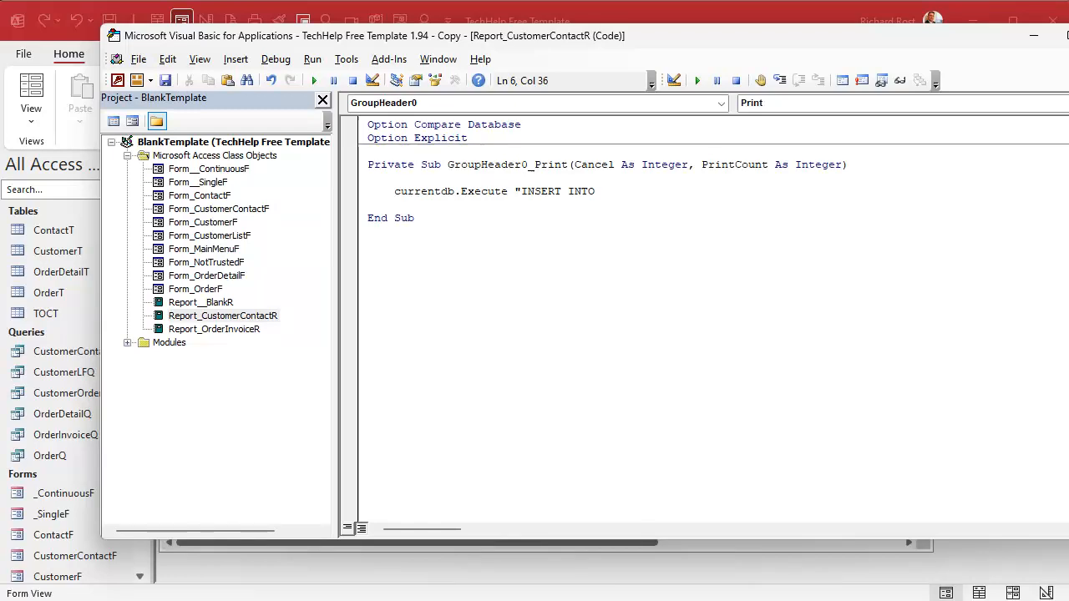
text(TOCT (Description,)
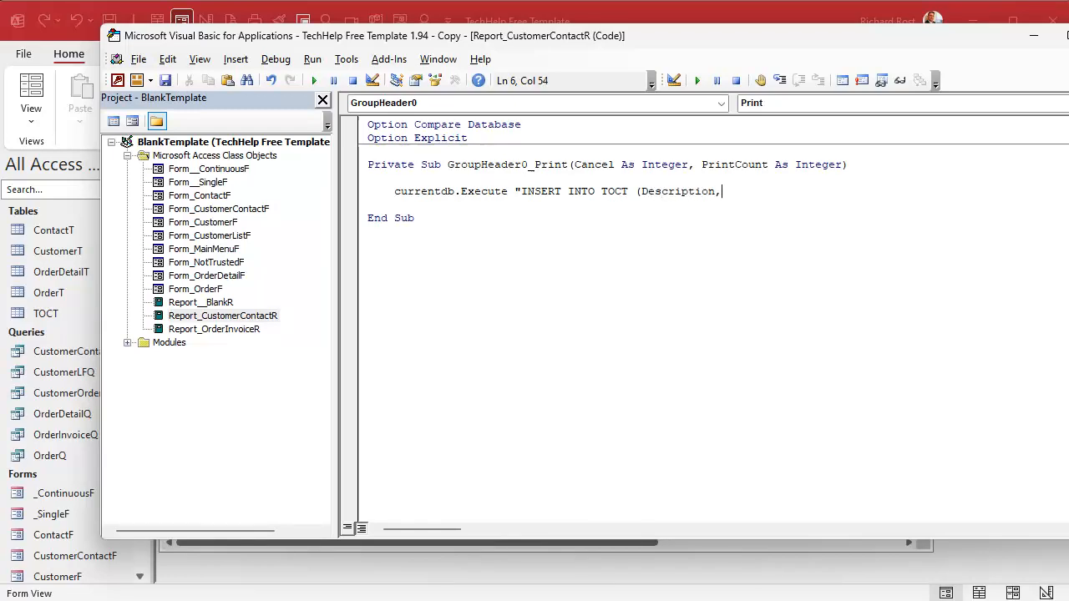
text( Page)
text(Number) ")
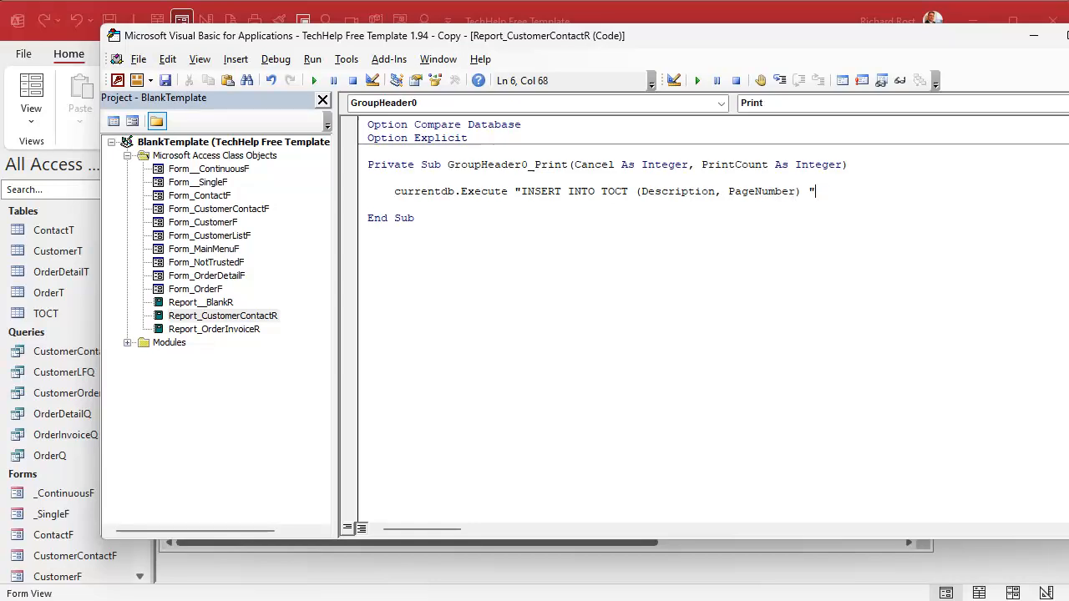
Continue the INSERT statement on a new line with "VALUES (""" & FirstName & " " & LastName & """, " & Page & ")"
text( & _)
key(Return)
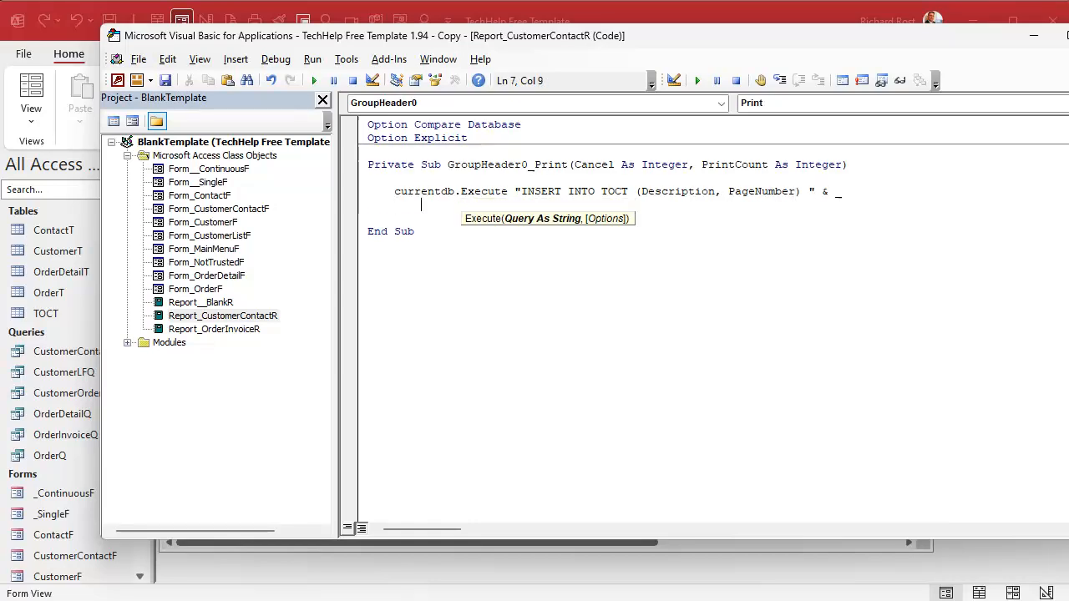
text(")
text(VALUES (""")
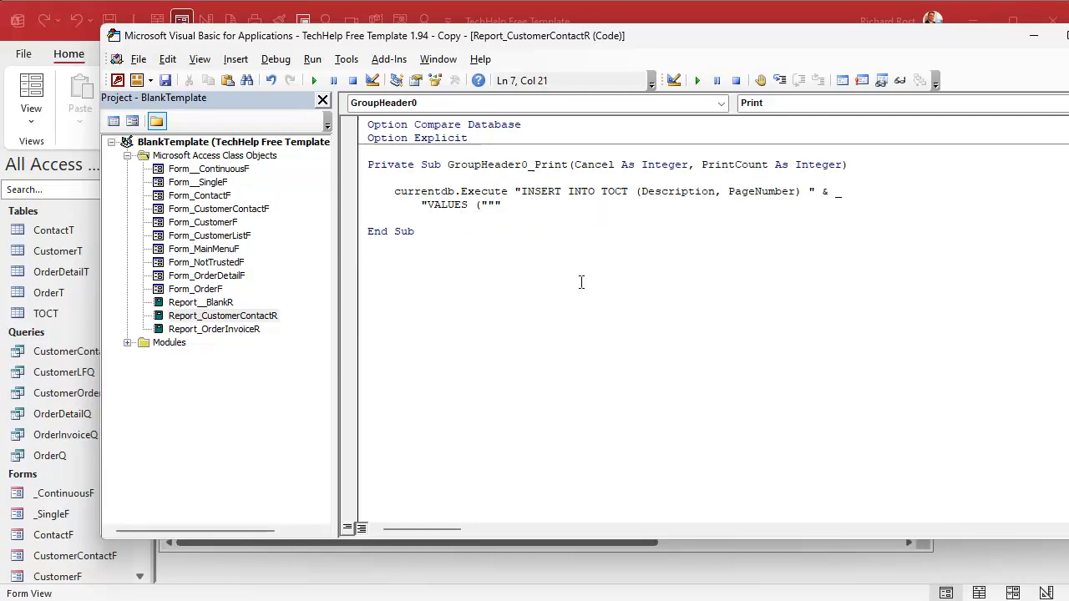
text(& Fir)
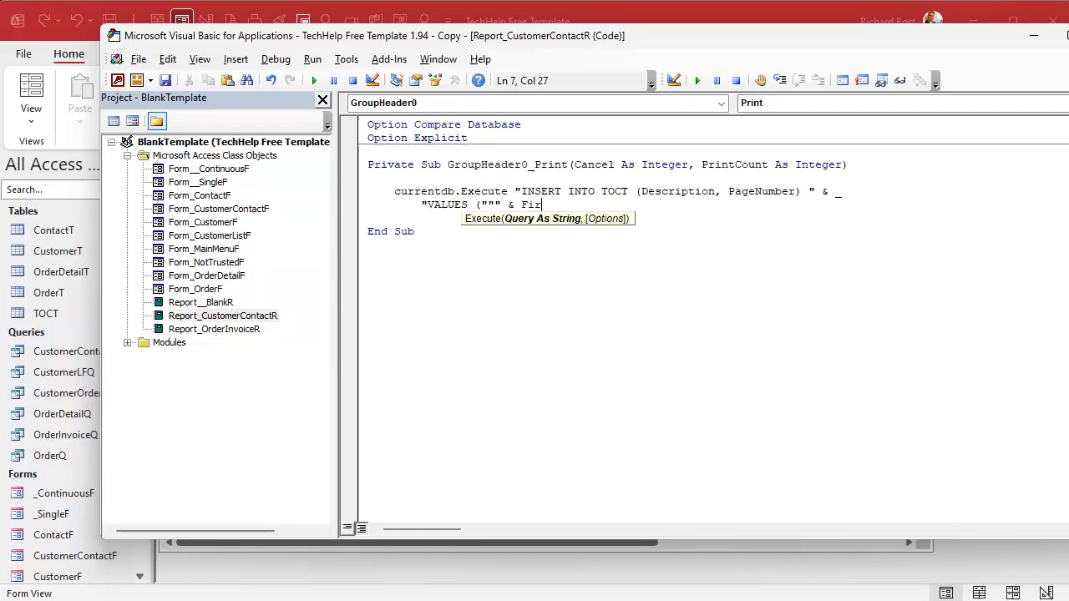
text(stName & " " & )
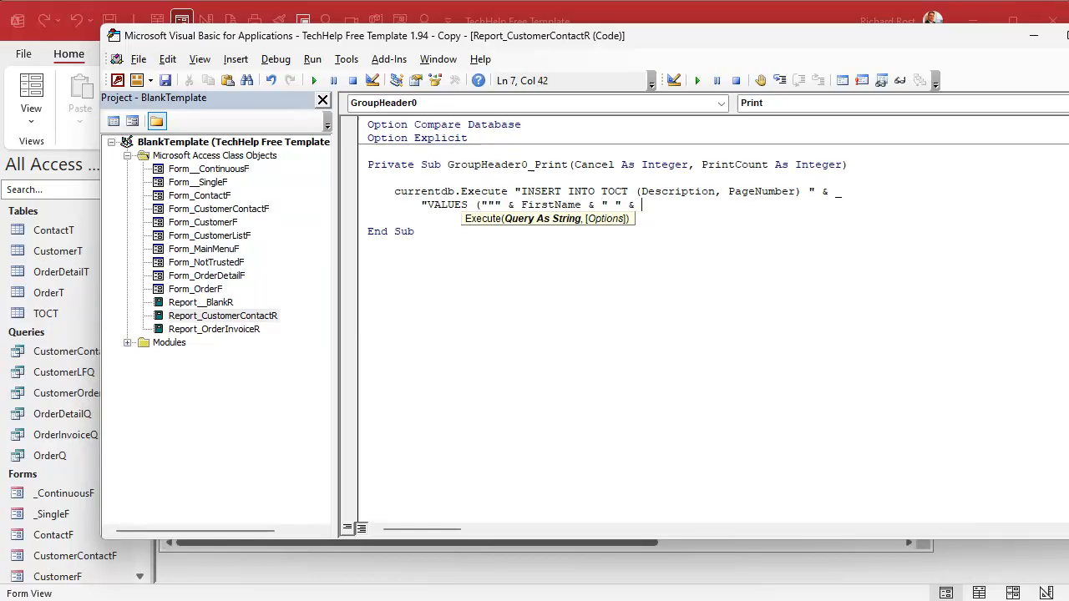
text(LastName )
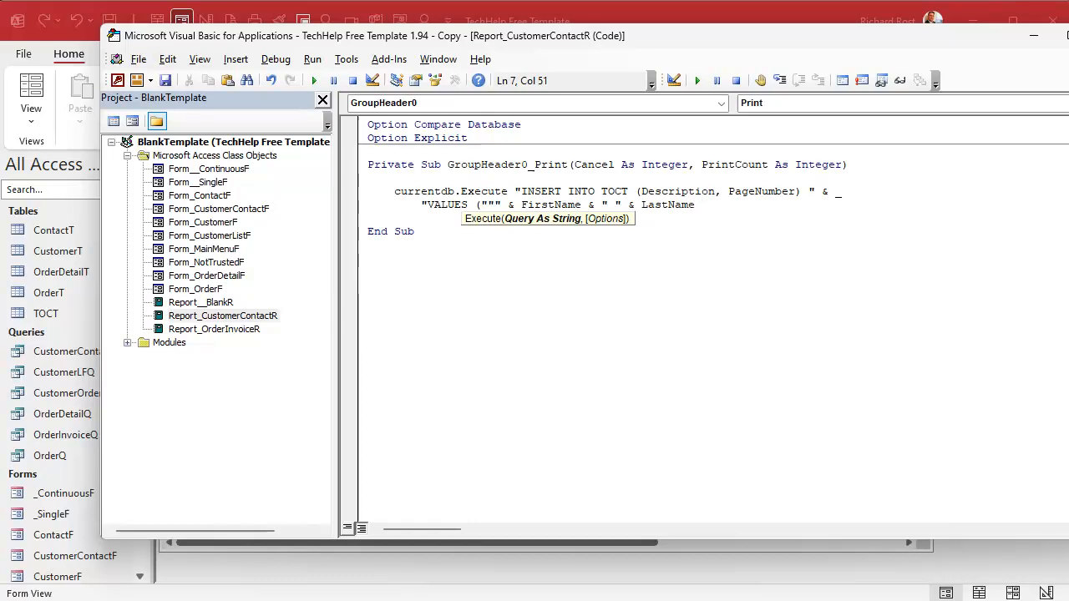
text(& """, " & Page & ")
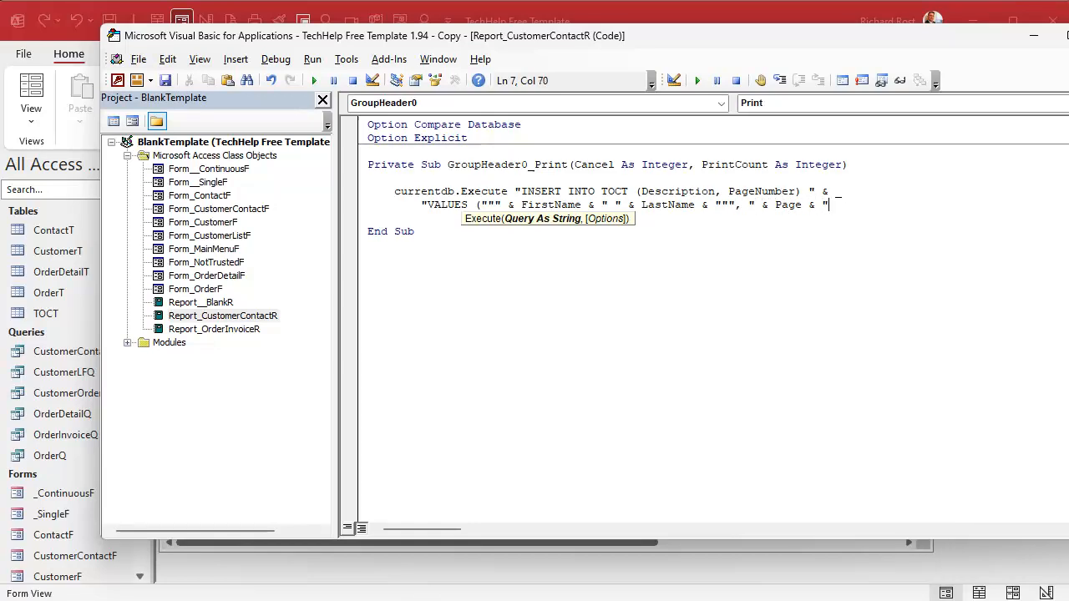
text()")
key(Down)
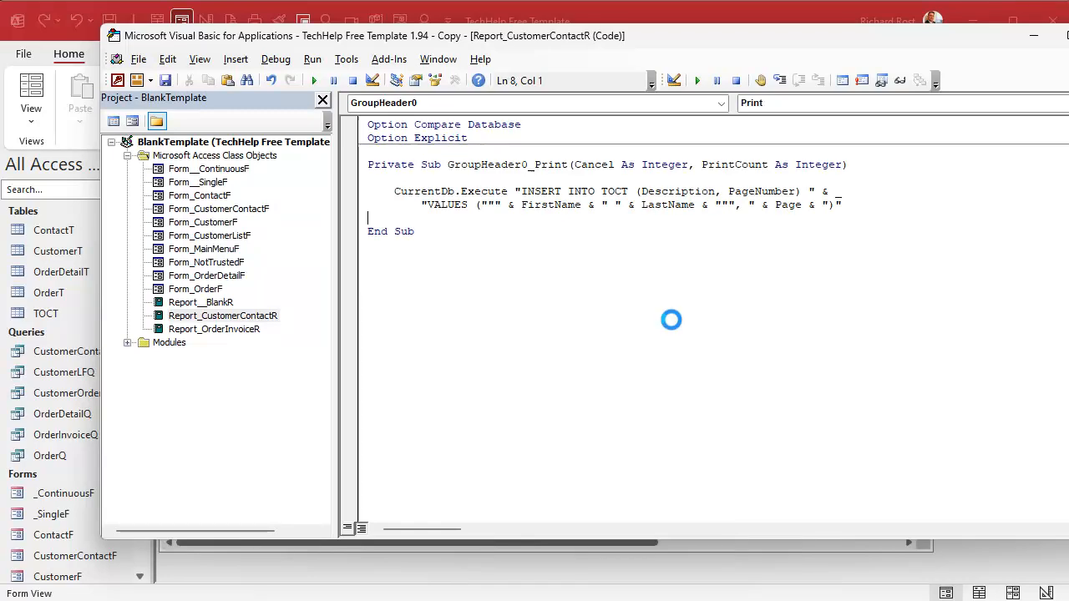
Compile the VBA project, return to the database window, and close the CustomerContactR report design
click(272, 61)
click(286, 78)
click(729, 18)
click(911, 175)
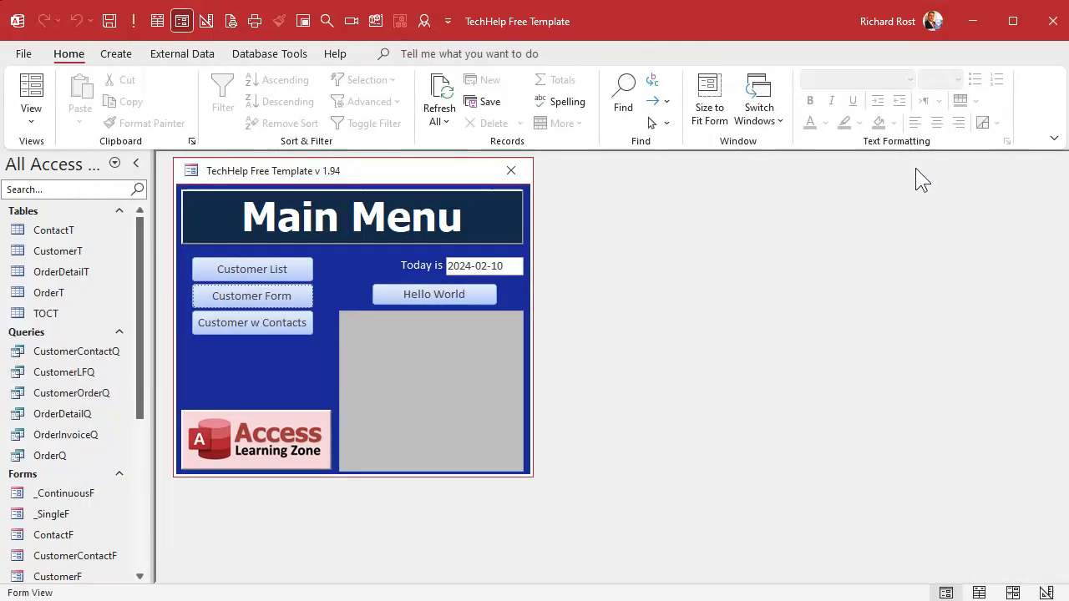
Run the CustomerContactR report and close it, and open the TOCT table to check the inserted records
click(141, 448)
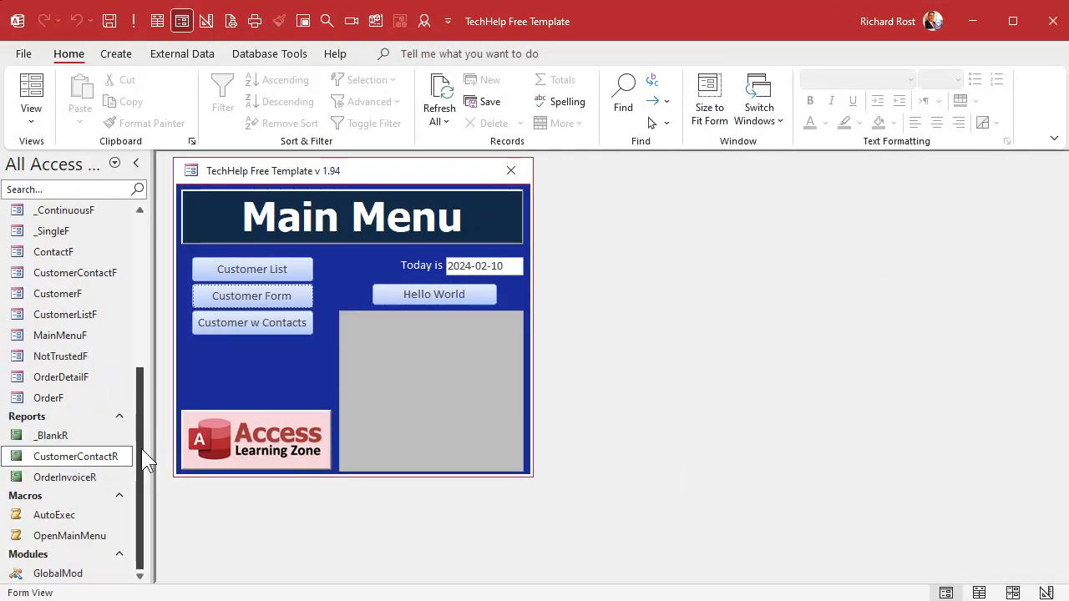
right_click(94, 467)
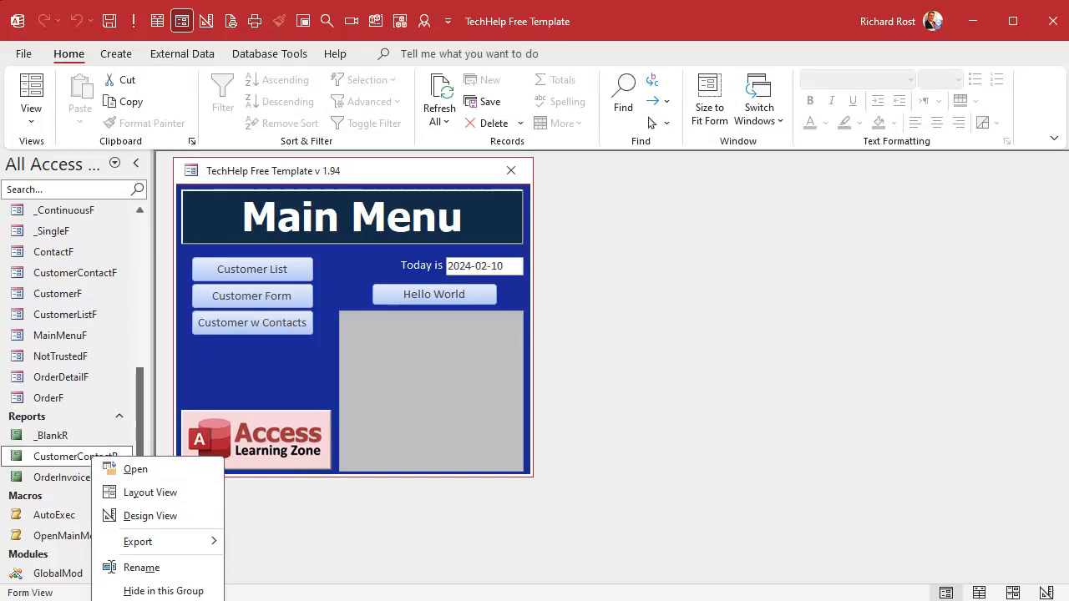
click(117, 469)
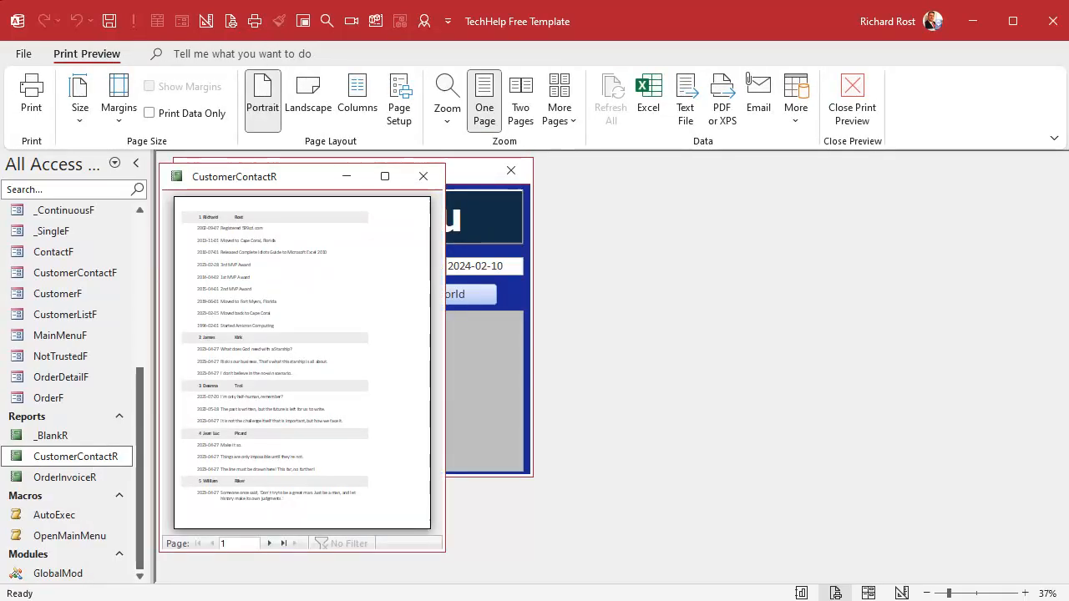
click(423, 176)
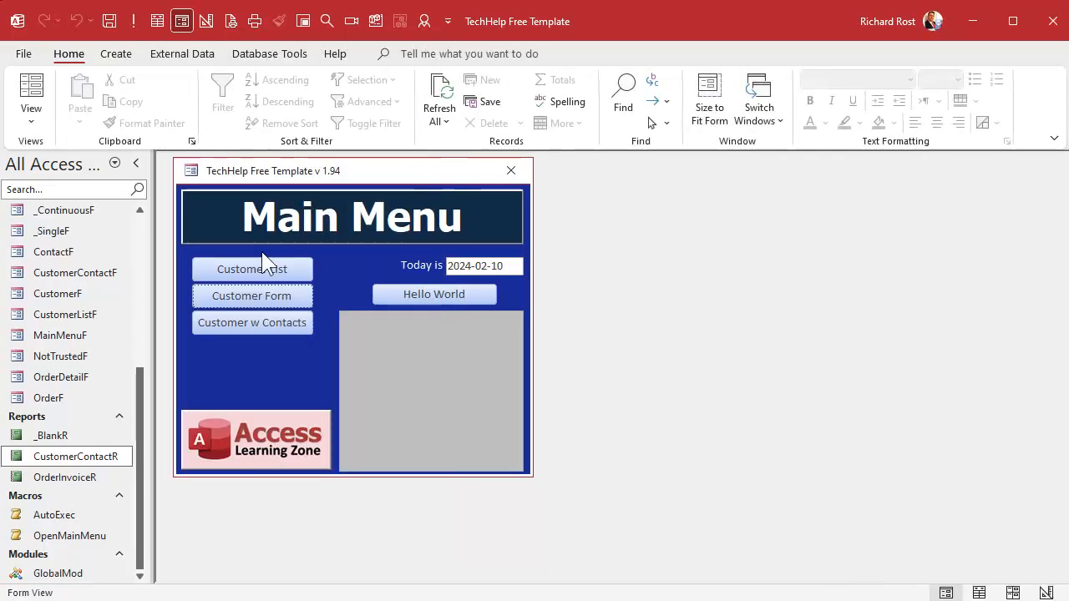
scroll(115, 231, up, 5)
double_click(51, 314)
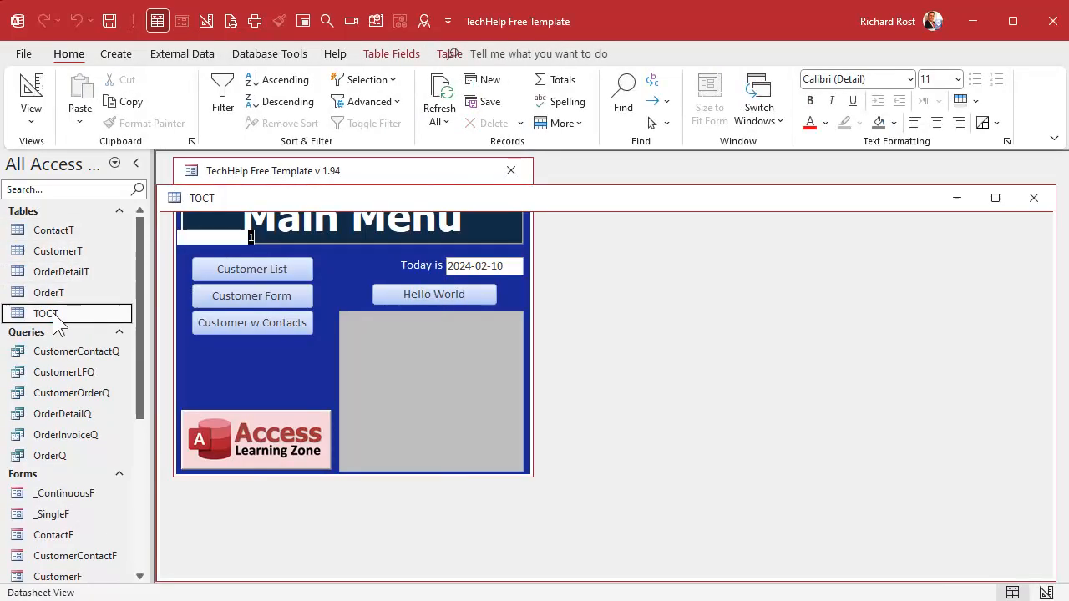